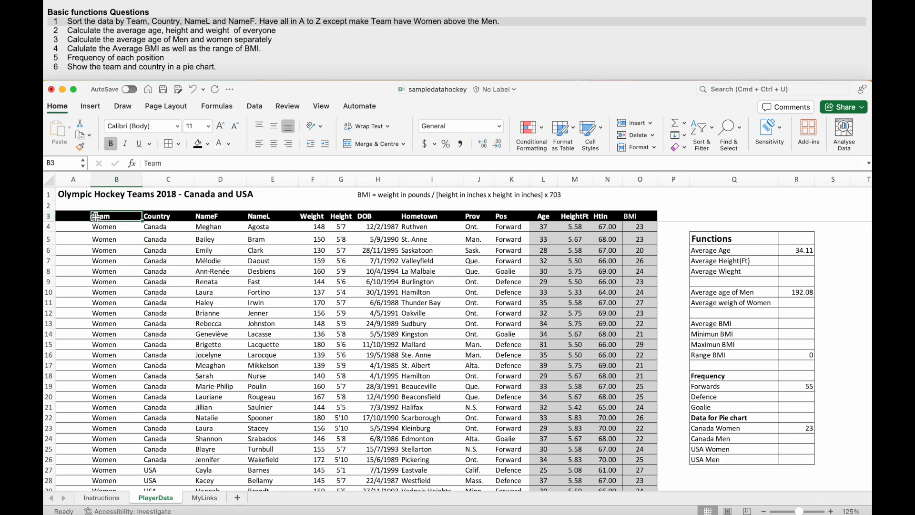
- Open a custom sort for the whole player table including its headers and make Team the first level, ordered Z to A
key(shift+super+Right)
key(shift+super+Down)
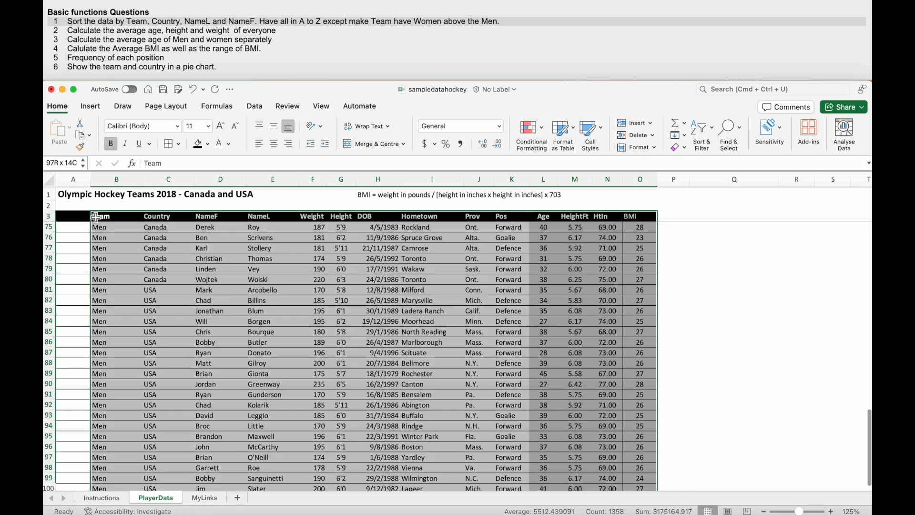
scroll(150, 323, up, 20)
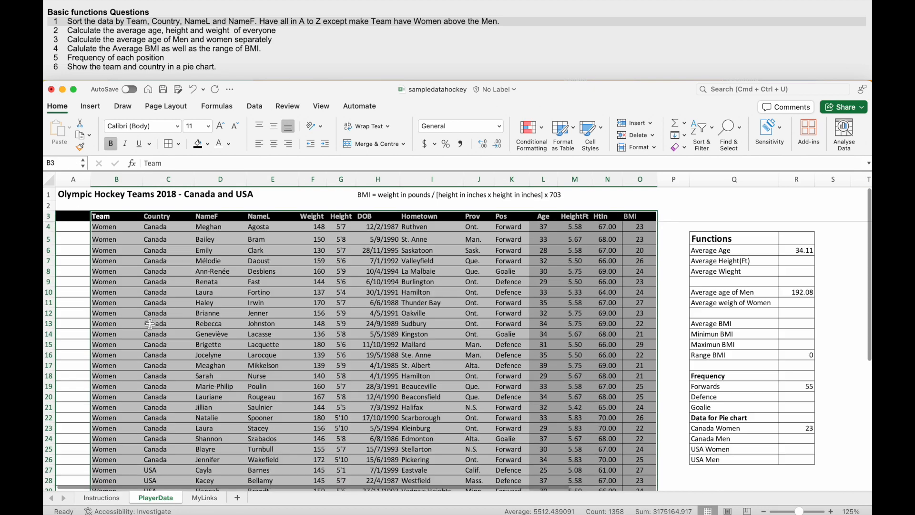
click(704, 138)
click(728, 173)
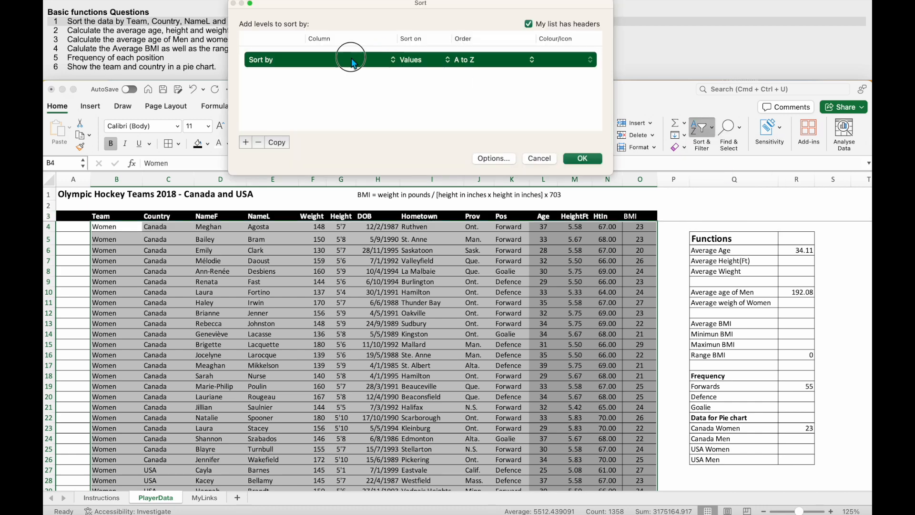
click(353, 64)
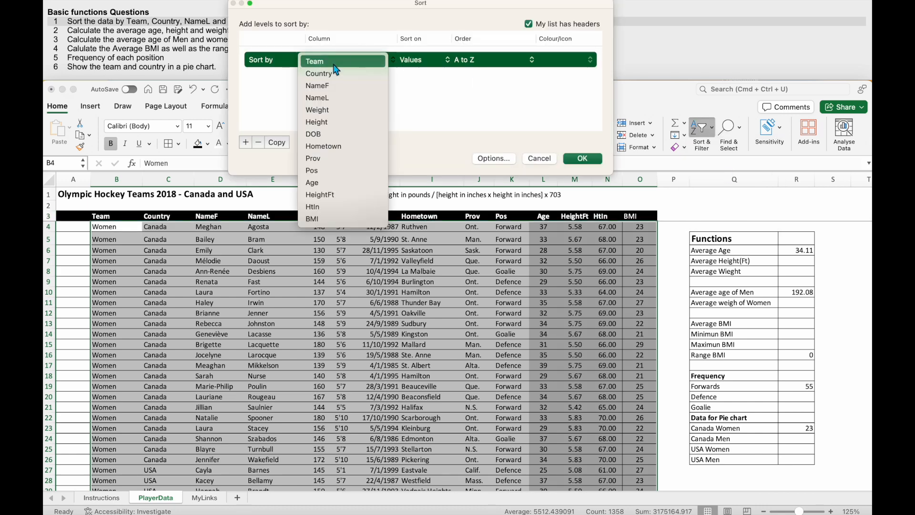
click(335, 66)
drag(318, 3, 310, 81)
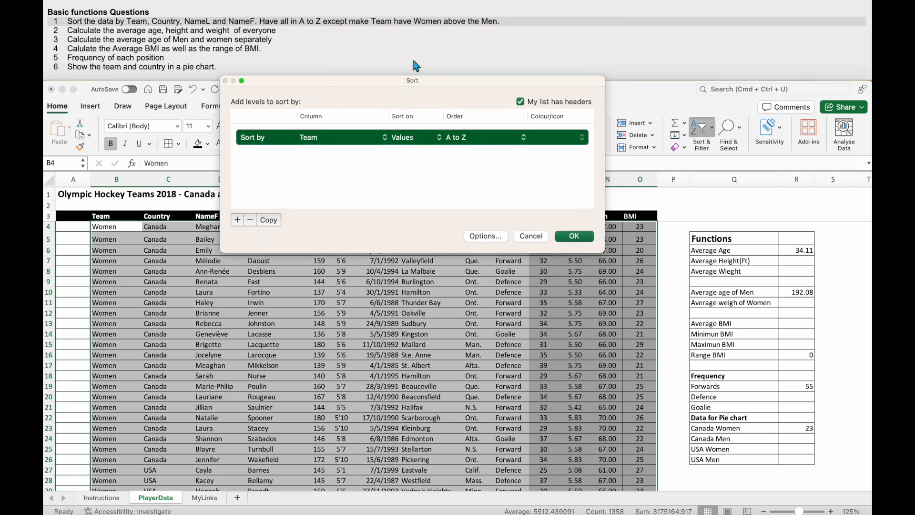
click(462, 138)
click(467, 152)
- Add Country and NameL as the second and third sort levels, both ordered A to Z
click(236, 220)
click(315, 153)
click(319, 166)
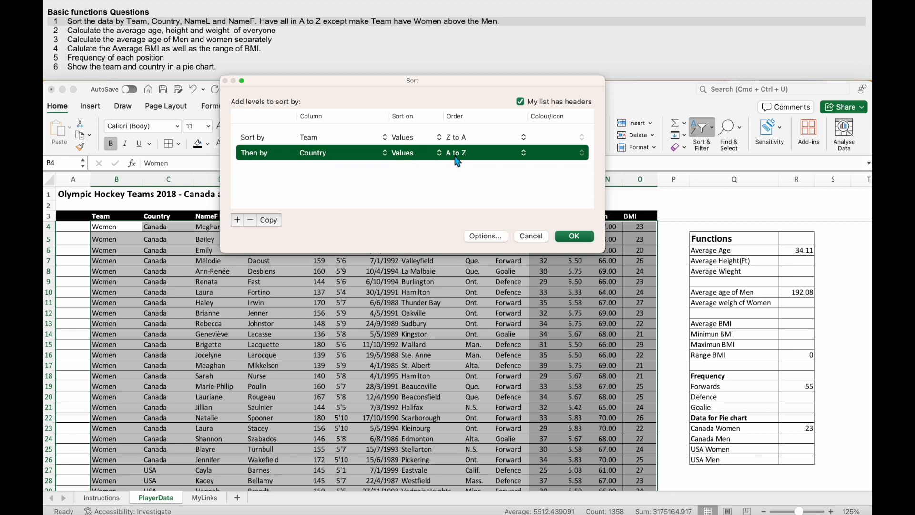
click(236, 223)
click(322, 169)
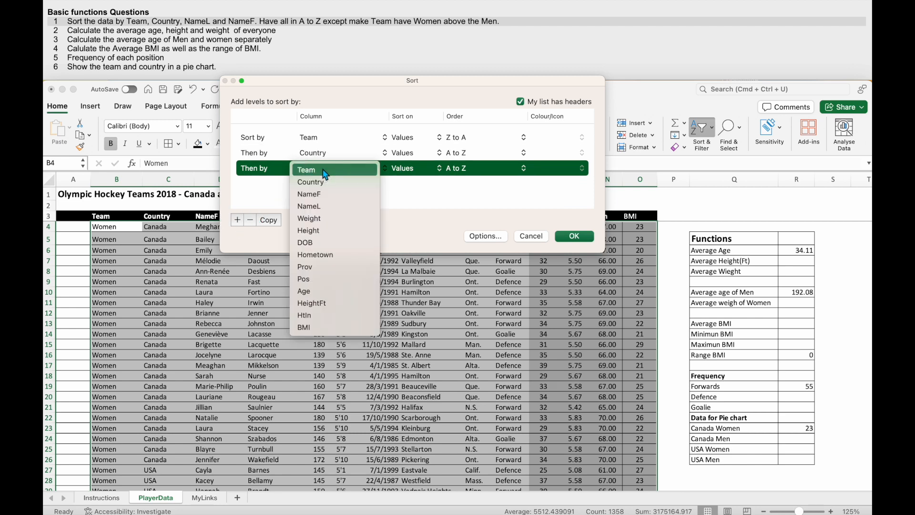
click(312, 206)
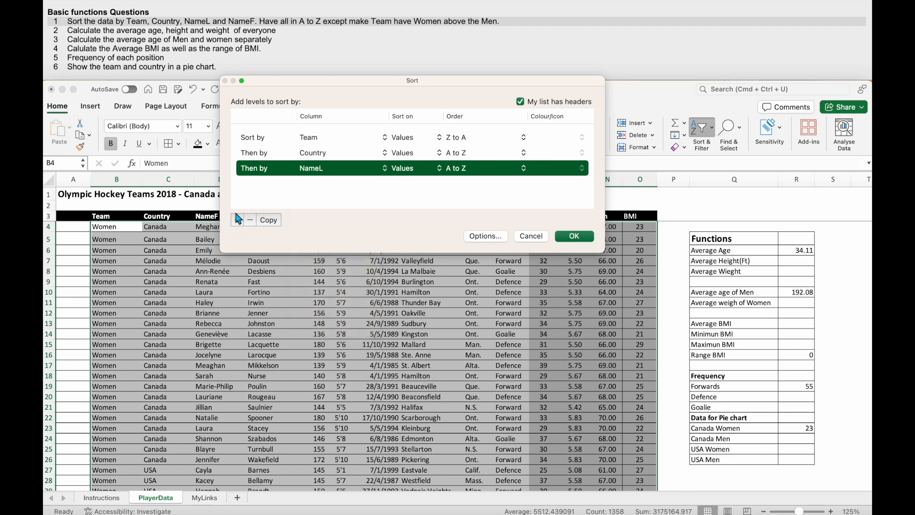
- Add NameF as the fourth sort level, ordered A to Z, and apply the sort
click(237, 223)
click(315, 184)
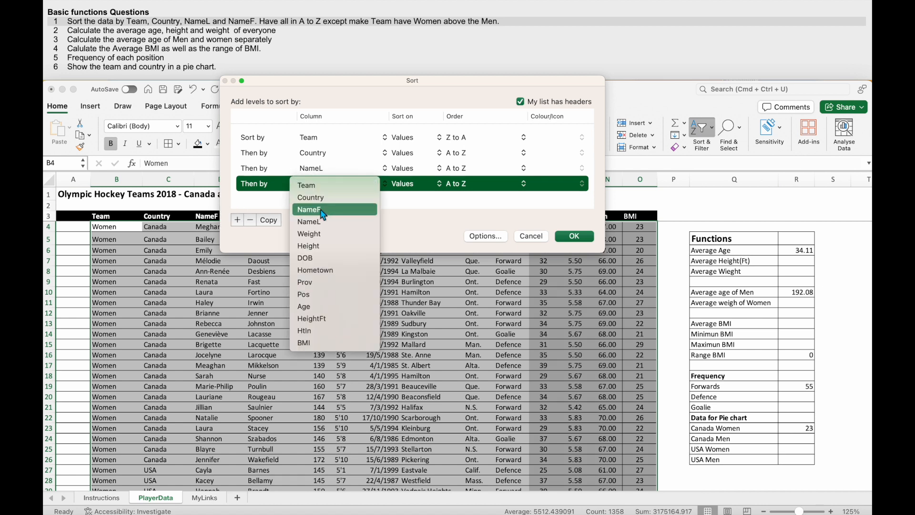
click(315, 210)
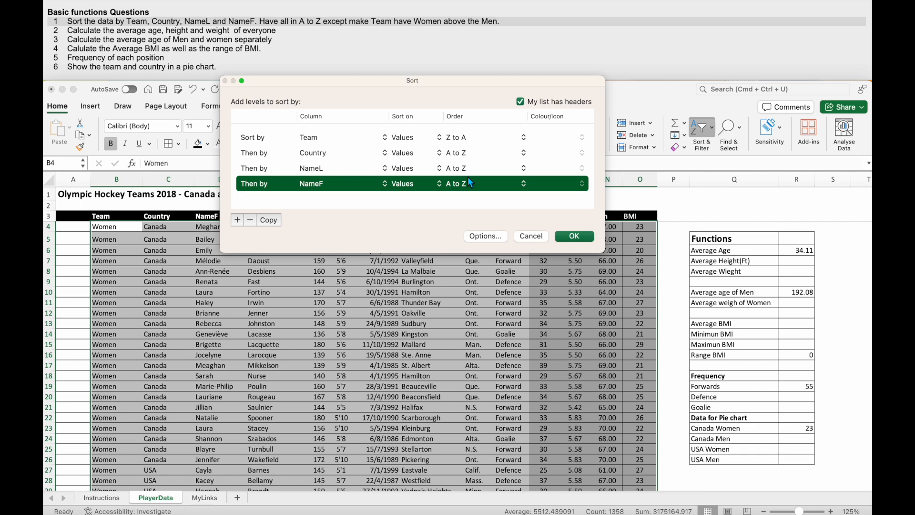
click(568, 239)
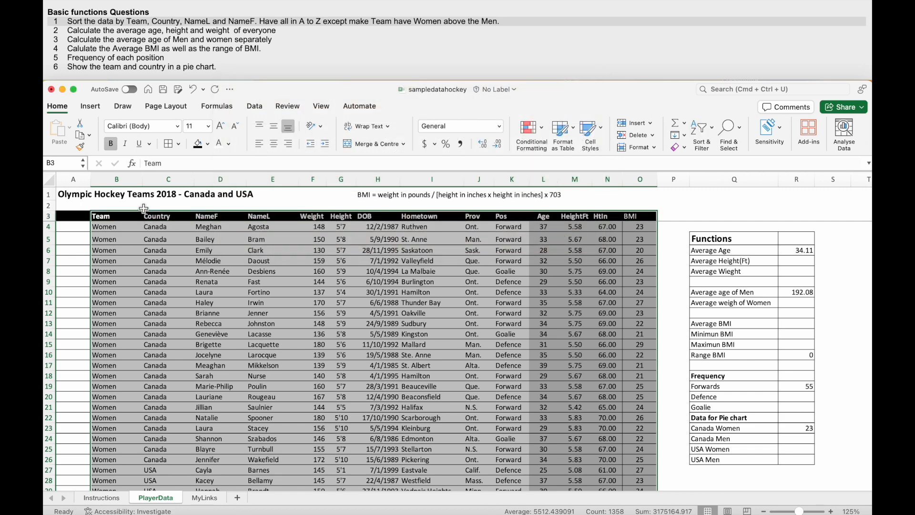
- Look through the sorted player rows to check the Team and Country order, and mark "everyone" in question 2
click(139, 207)
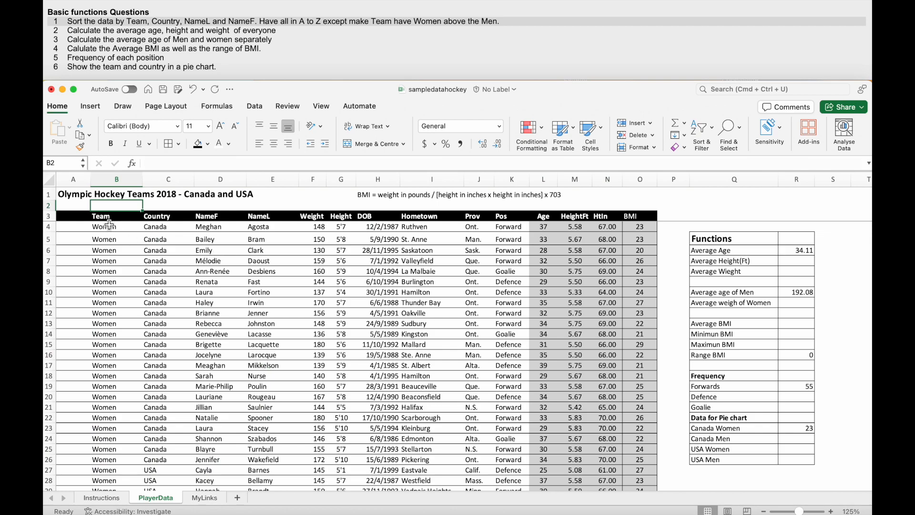
scroll(110, 419, down, 3)
scroll(166, 313, up, 3)
scroll(166, 312, right, 1)
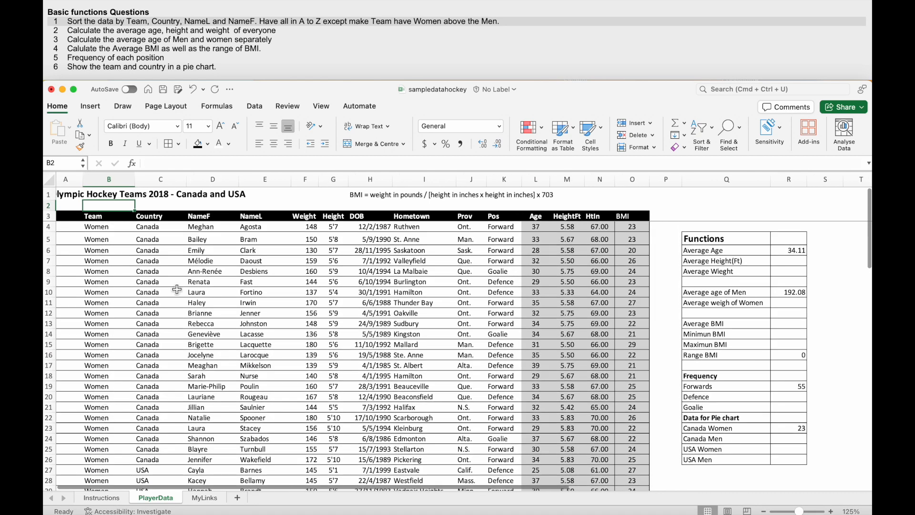
scroll(167, 313, down, 3)
scroll(157, 402, left, 1)
scroll(158, 436, up, 3)
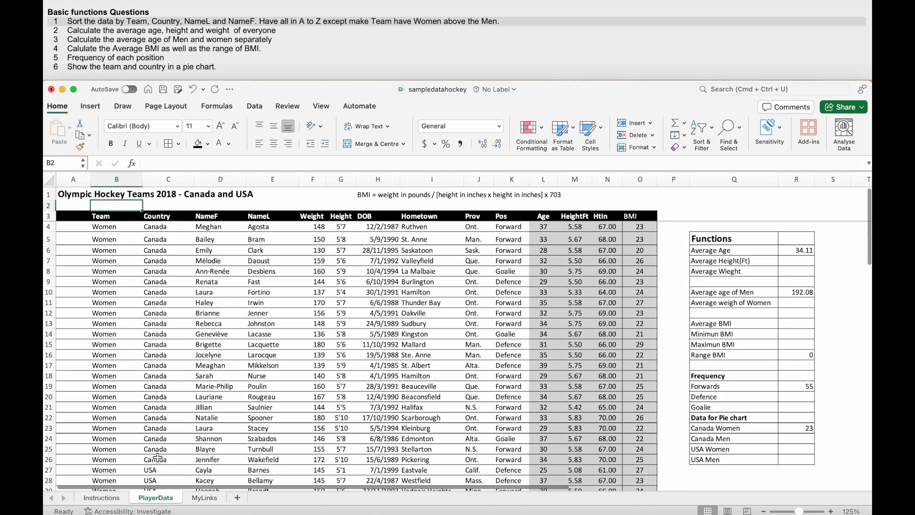
double_click(272, 31)
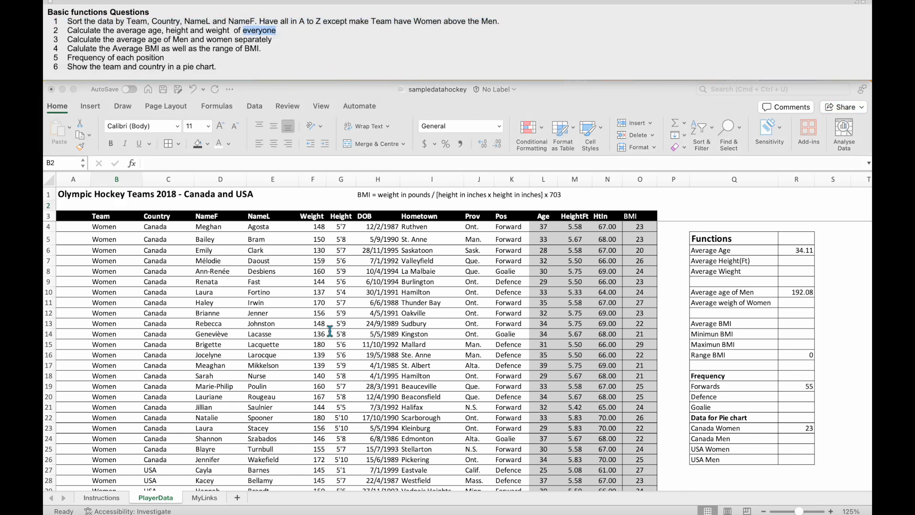
- Re-enter the range in the Average Age formula in R6 so it reads =AVERAGE(L4:L99)
scroll(608, 333, right, 2)
click(756, 250)
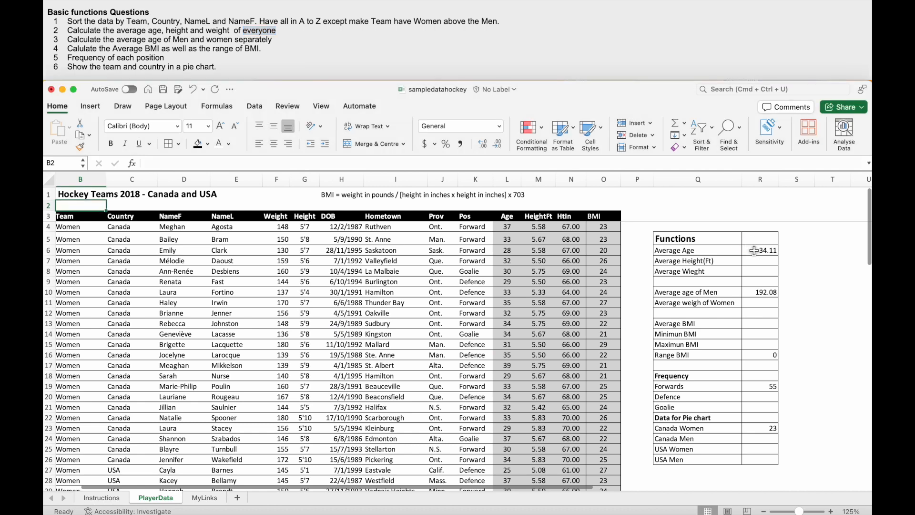
click(756, 252)
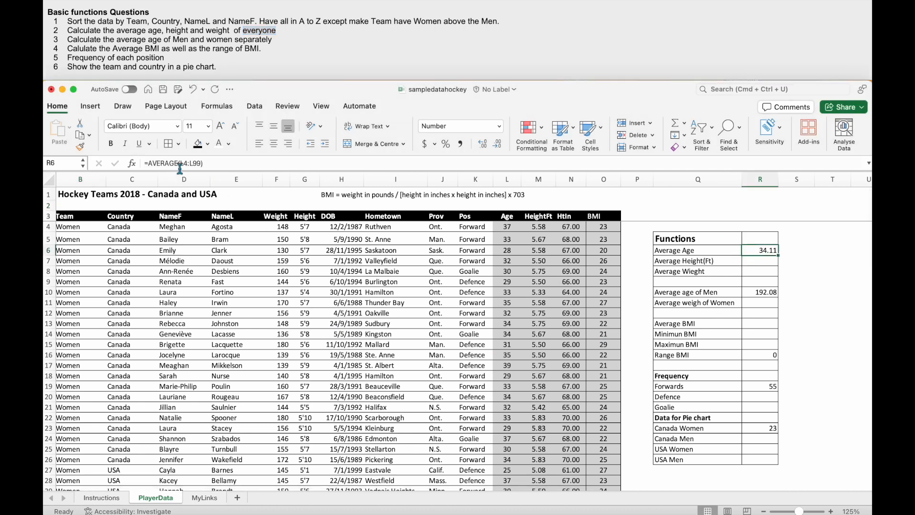
click(207, 165)
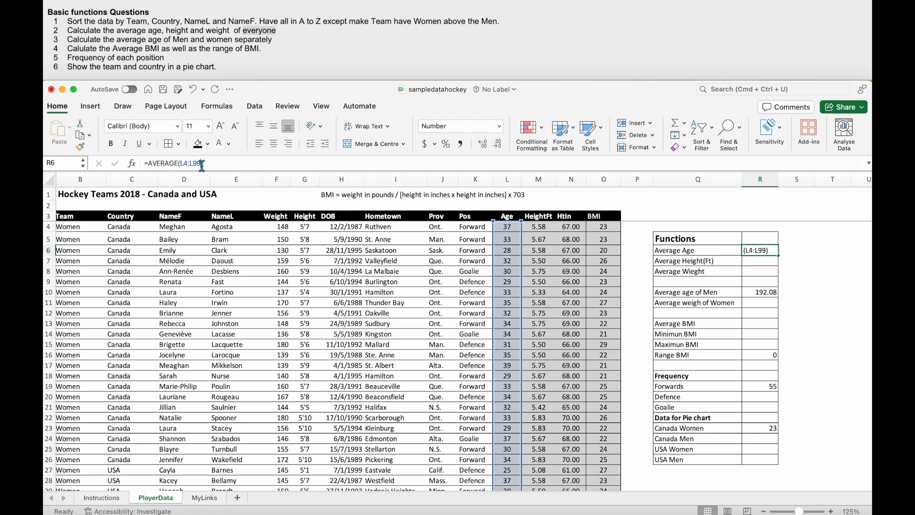
key(BackSpace)
key(BackSpace)
key(BackSpace)
key(BackSpace)
key(BackSpace)
key(BackSpace)
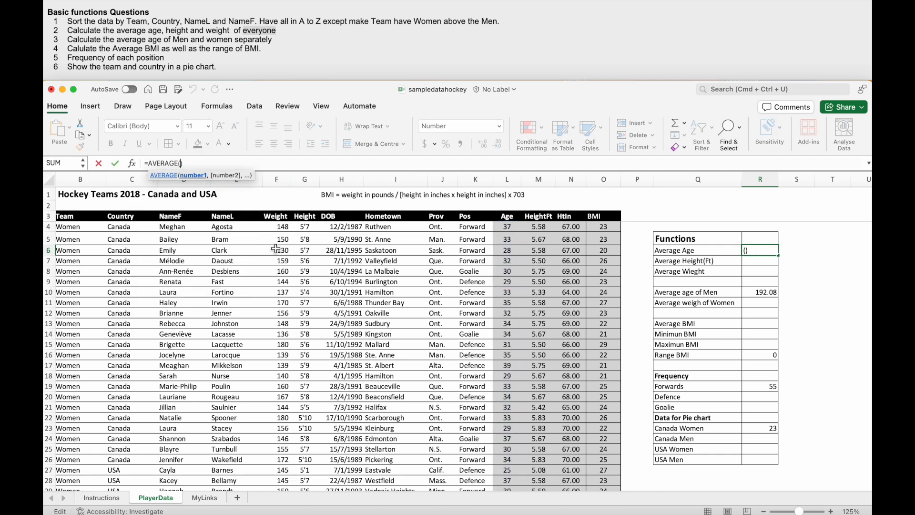
click(507, 231)
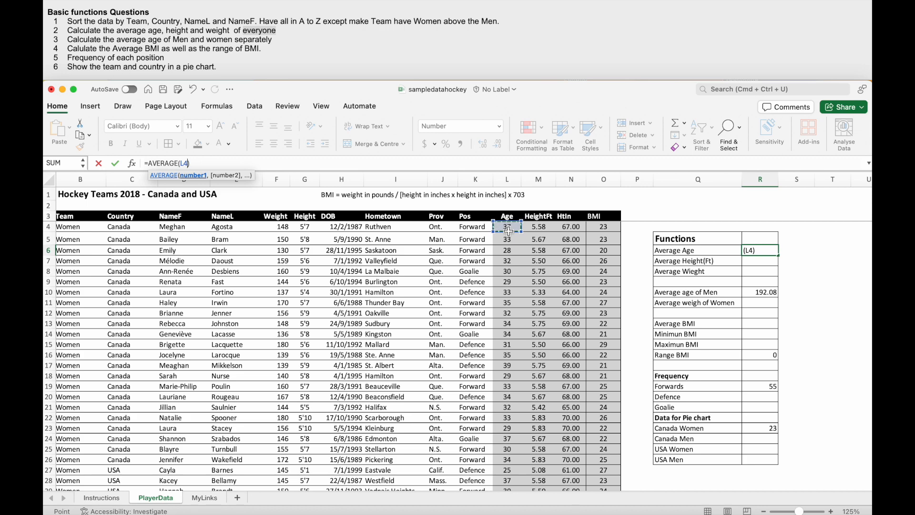
key(super+shift+Down)
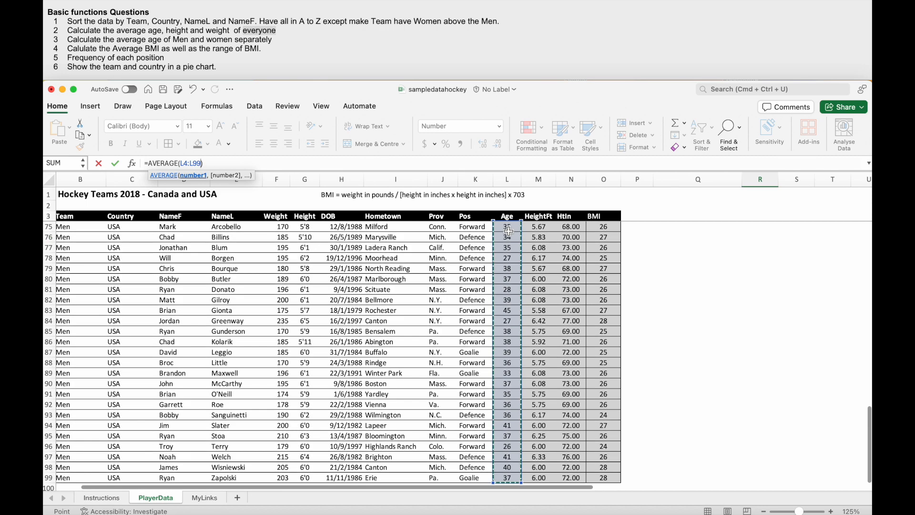
scroll(535, 358, down, 3)
scroll(534, 359, up, 15)
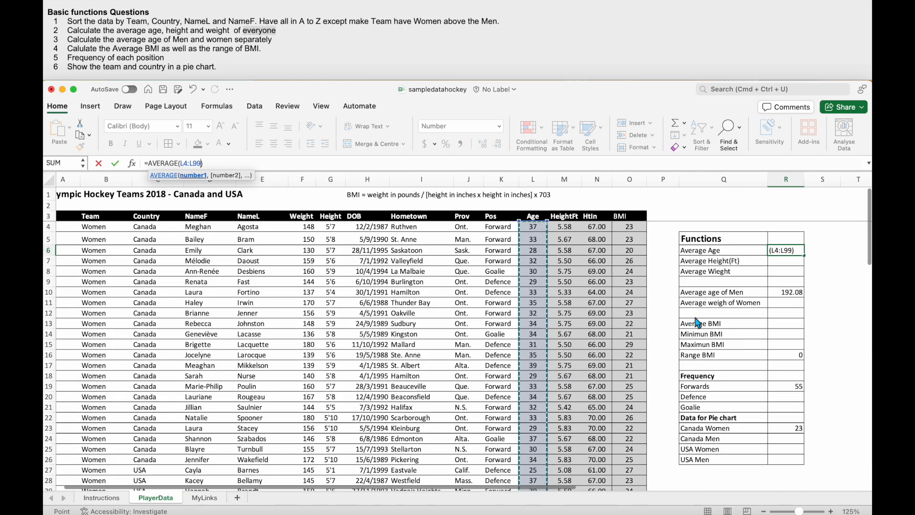
key(Return)
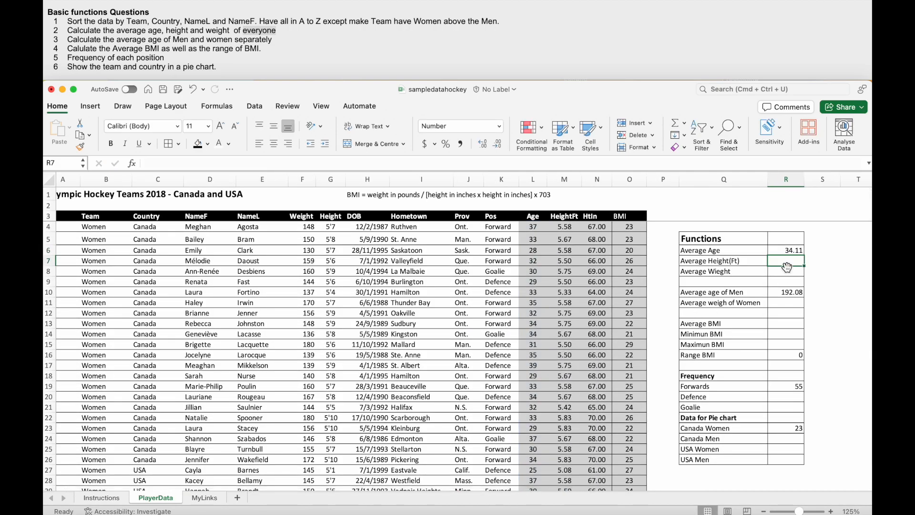
- Calculate the average height in feet in R7 with AVERAGE over the HeightFt values M4:M99
text(=)
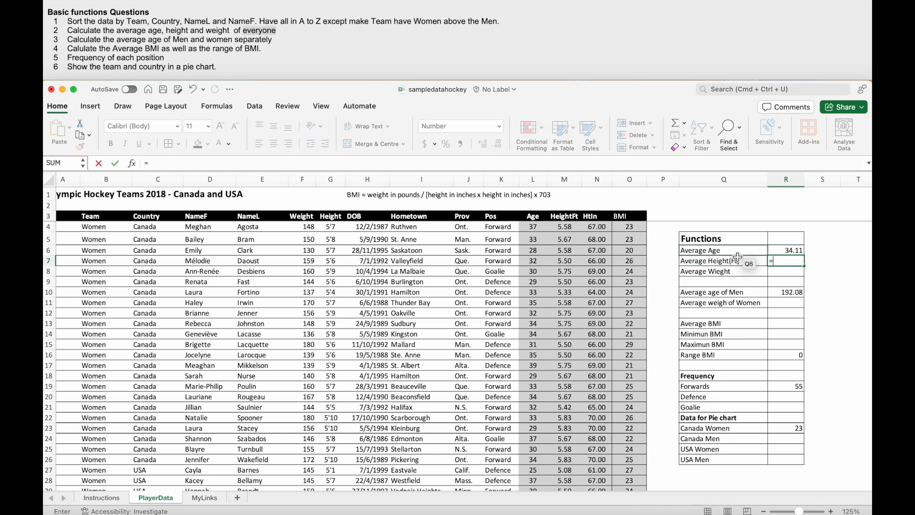
text(Aver)
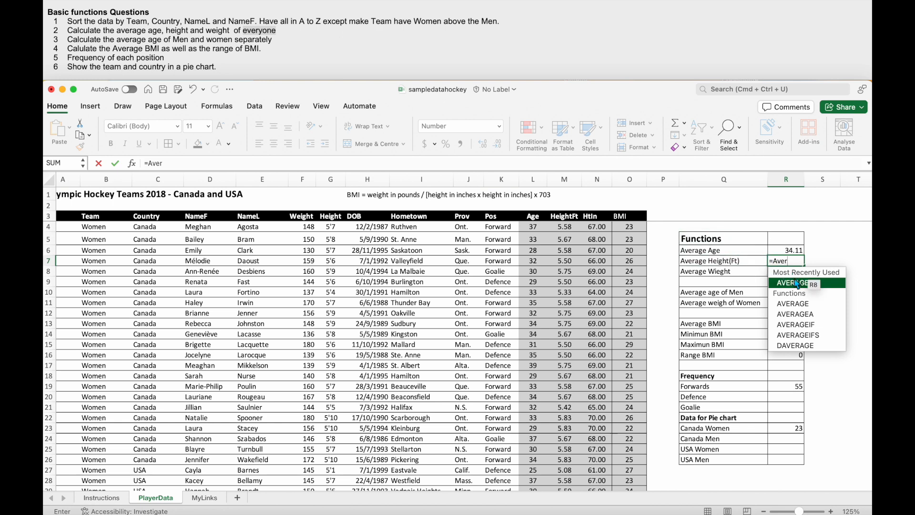
double_click(794, 282)
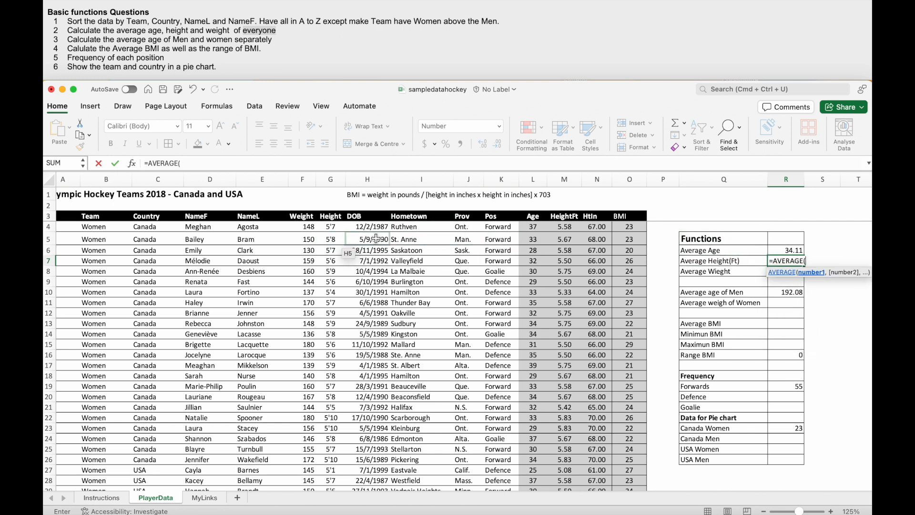
click(570, 230)
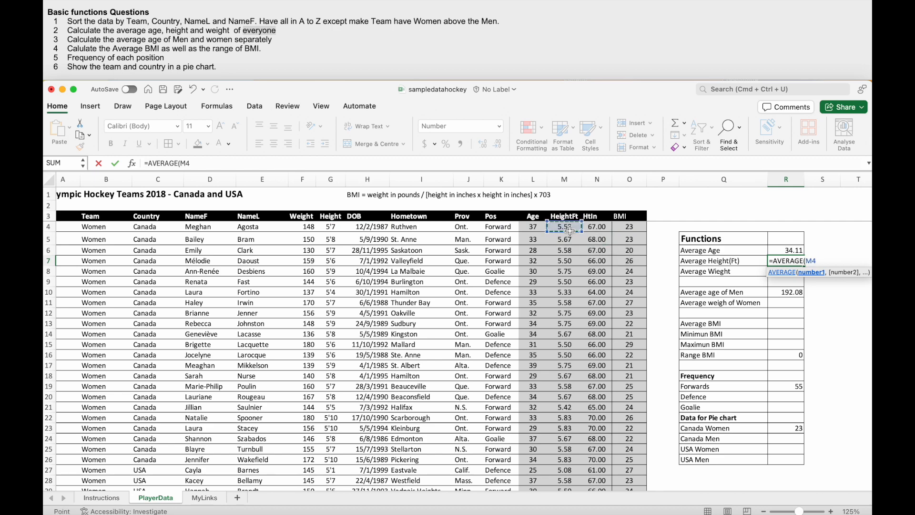
key(super+shift+Down)
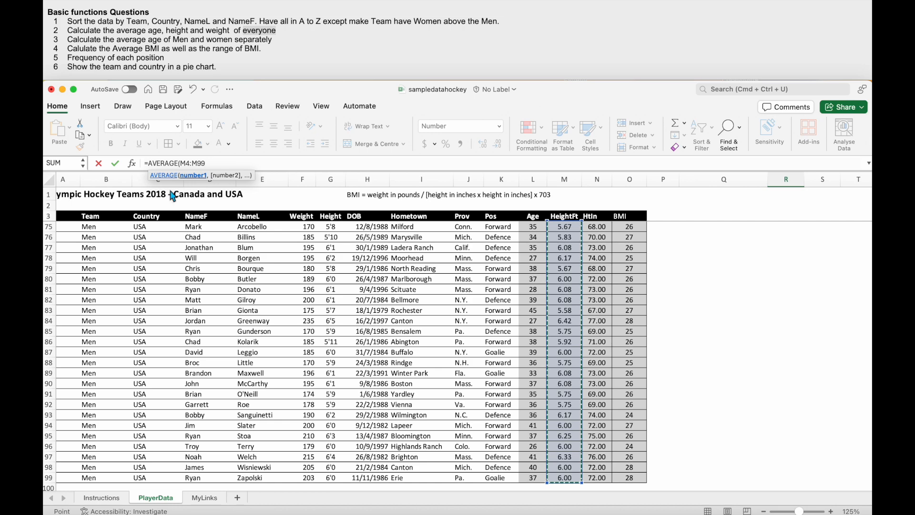
key(Return)
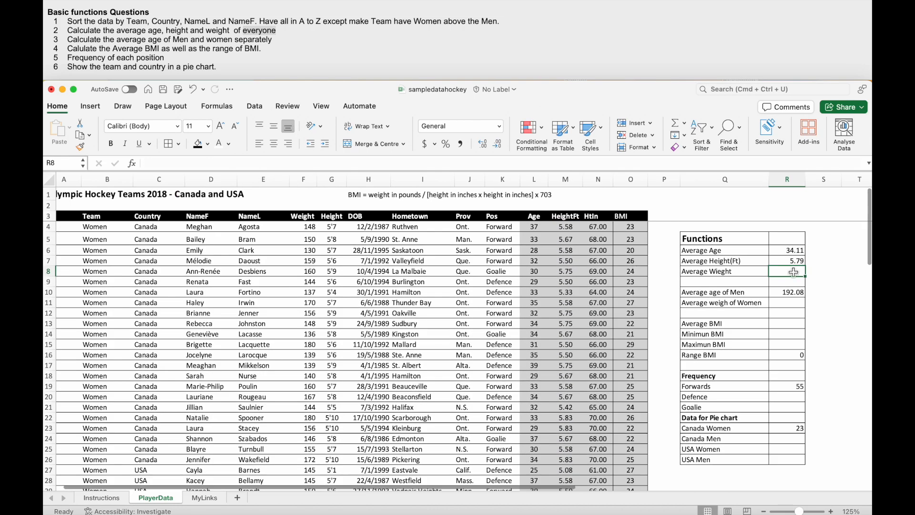
- Calculate the average weight in R8 with AVERAGE over the Weight values F4:F99
click(682, 166)
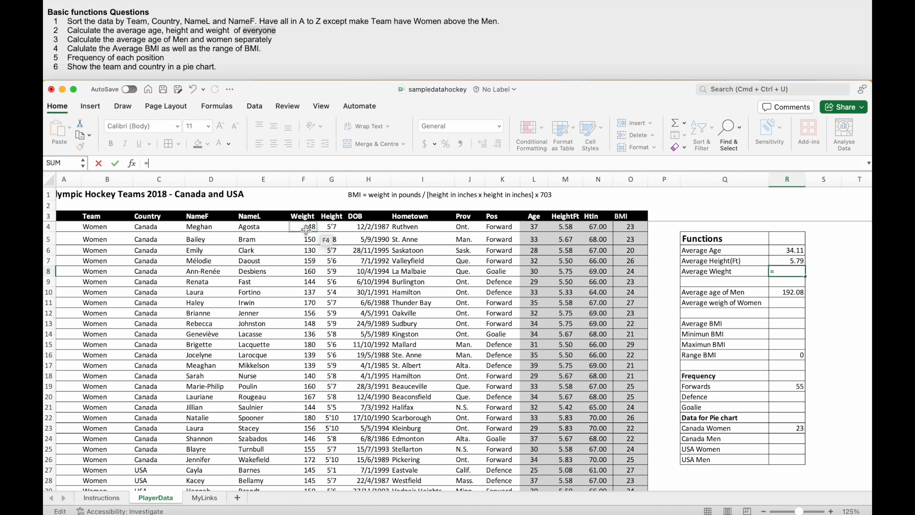
text(=aver)
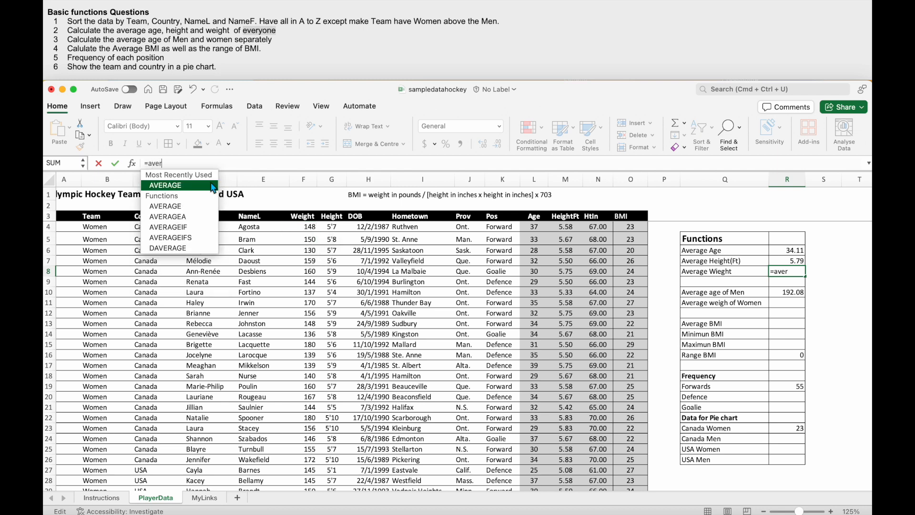
click(201, 183)
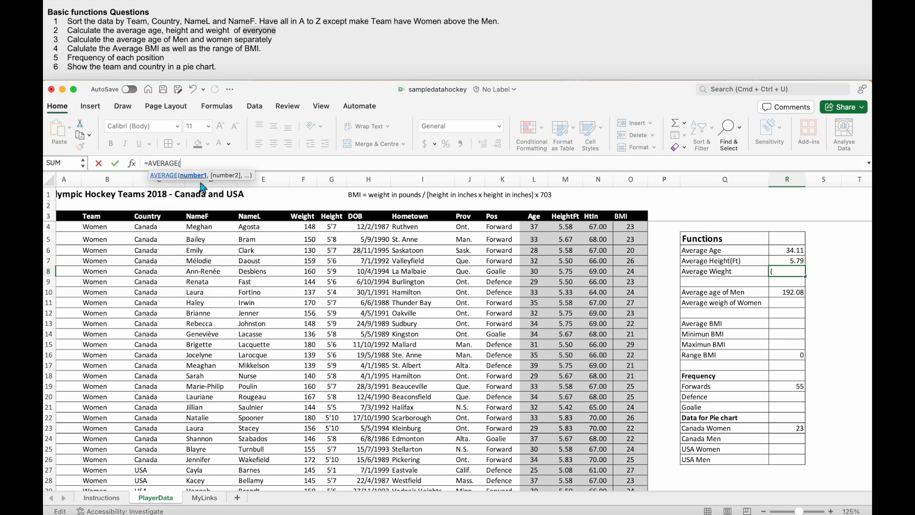
click(314, 231)
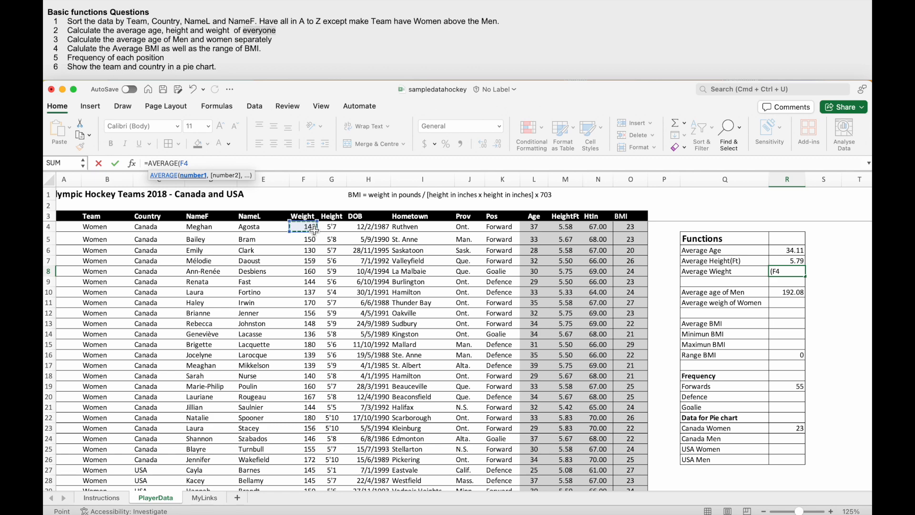
key(super+shift+Down)
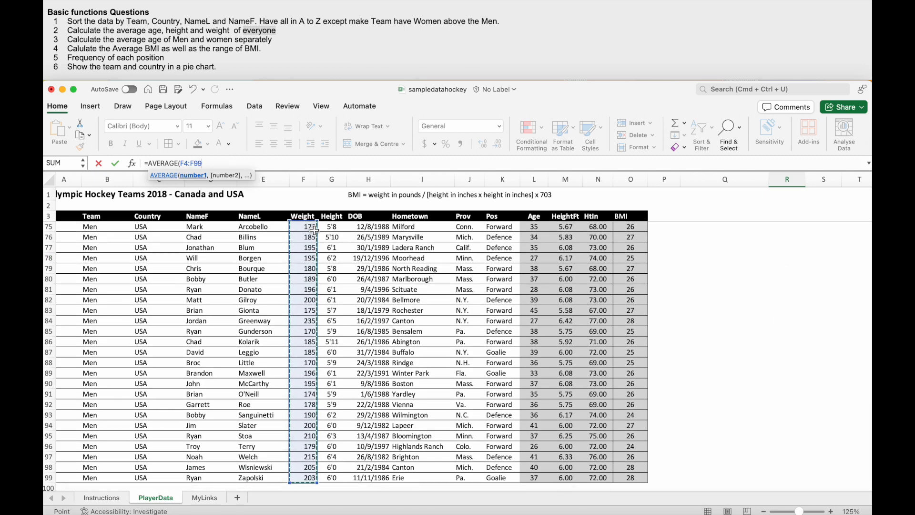
key(Return)
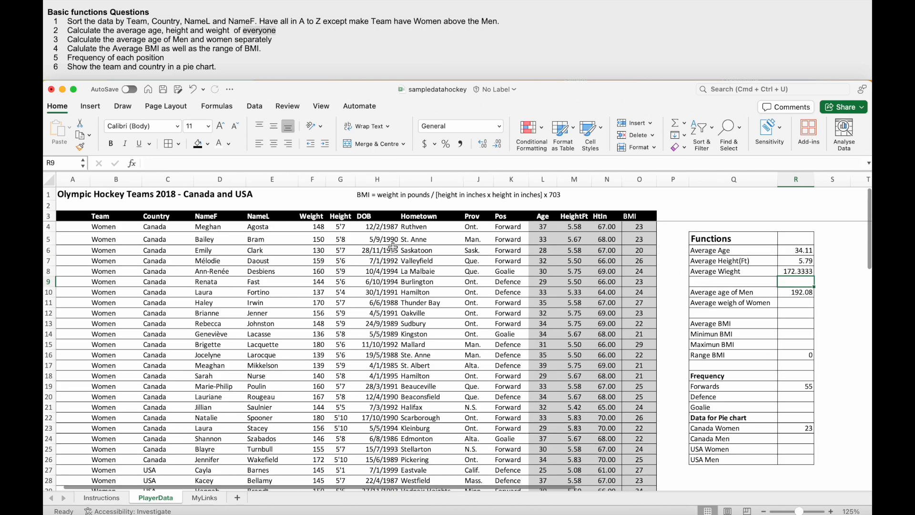
- Change the average range of the AVERAGEIFS formula for the men's average age in R10 to the Age values L4:L99
click(799, 250)
key(Down)
key(Down)
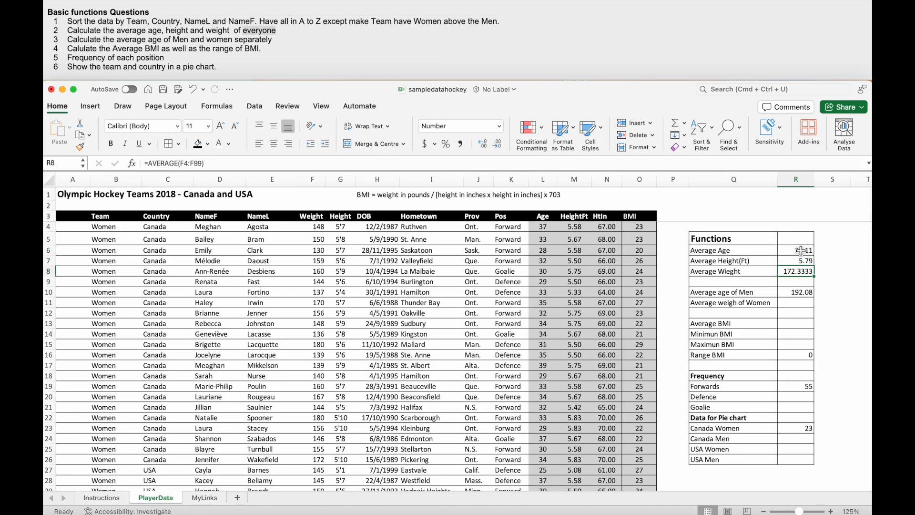
click(793, 293)
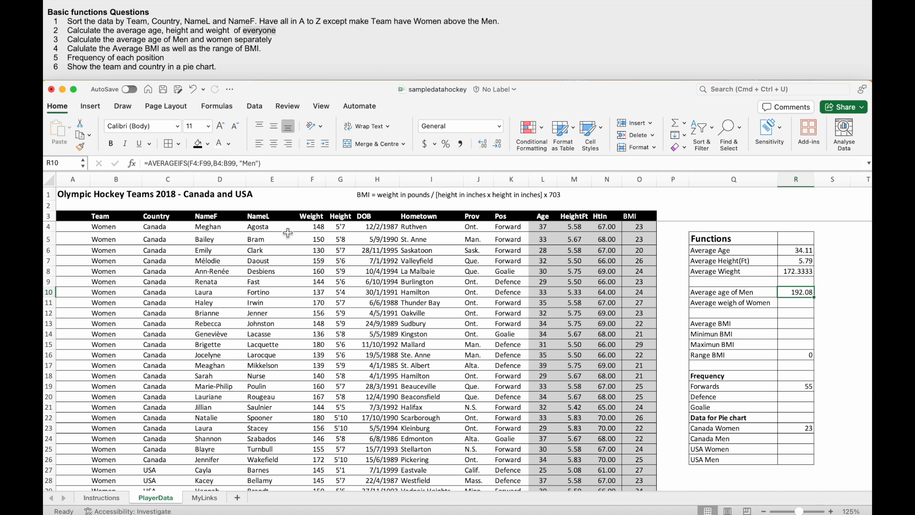
click(198, 164)
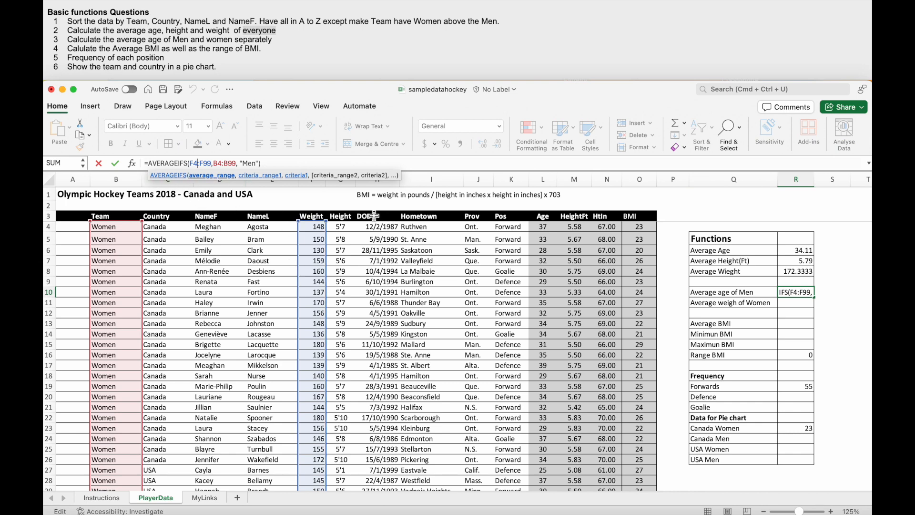
key(BackSpace)
key(BackSpace)
text(L4)
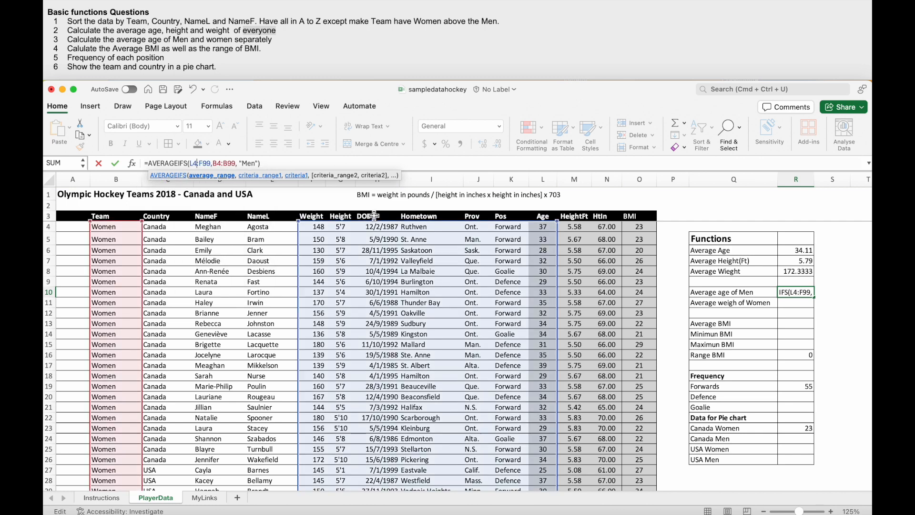
key(BackSpace)
text(L)
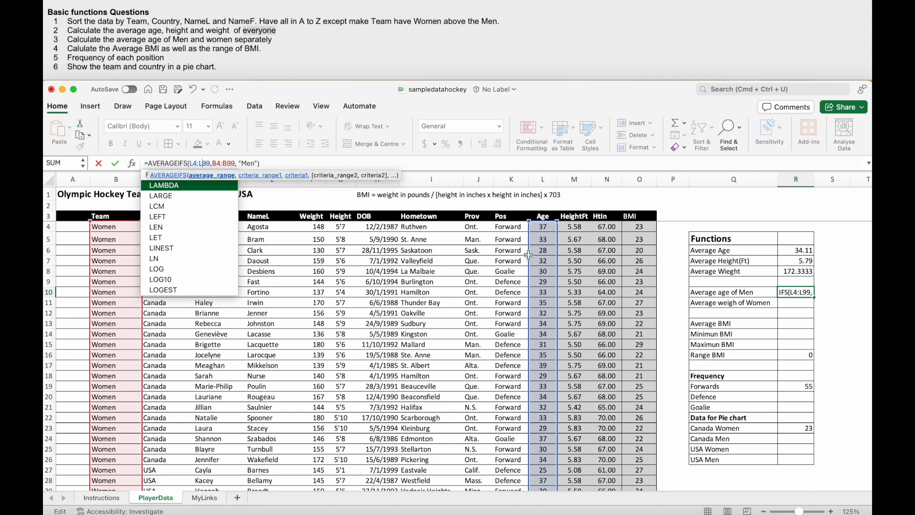
- Check the Age range L4:L99 and the Team criteria range B4:B99 of the R10 formula against the table rows
scroll(571, 286, down, 15)
scroll(571, 286, up, 15)
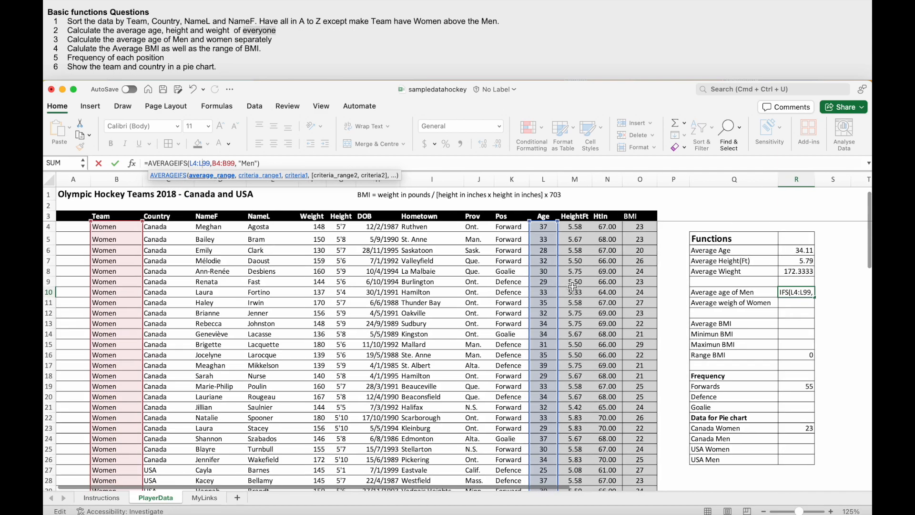
click(218, 163)
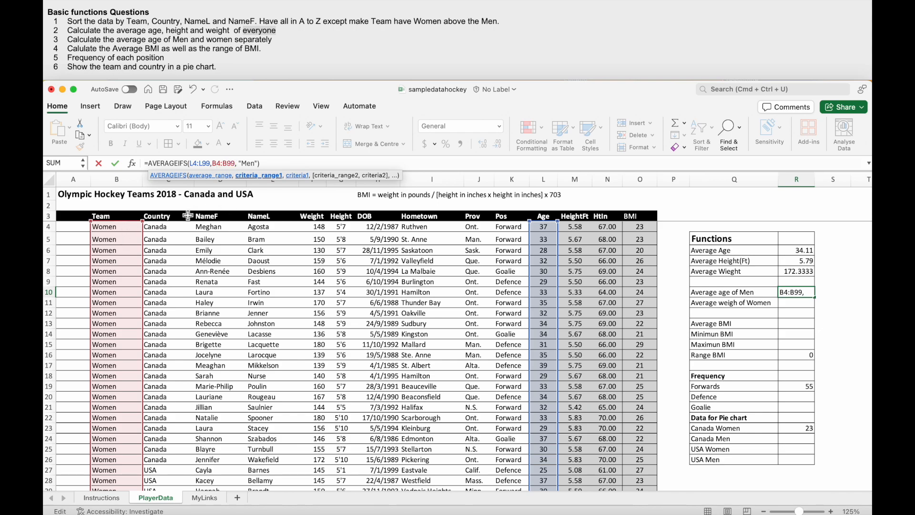
scroll(146, 248, down, 10)
scroll(145, 249, down, 5)
scroll(145, 248, up, 15)
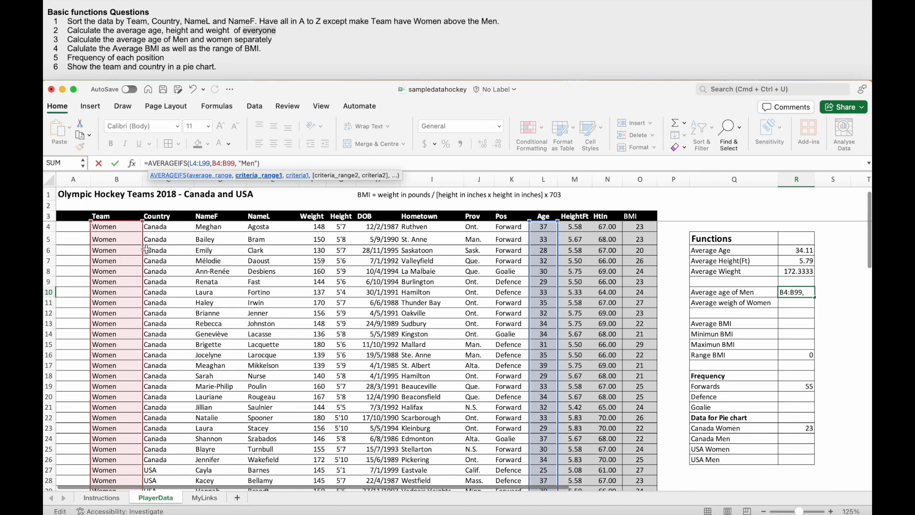
scroll(146, 249, down, 20)
scroll(146, 248, up, 10)
scroll(146, 248, up, 20)
- Replace the "Men" criterion in the R10 formula with a reference to the first Men cell in the Team column, B50
double_click(251, 164)
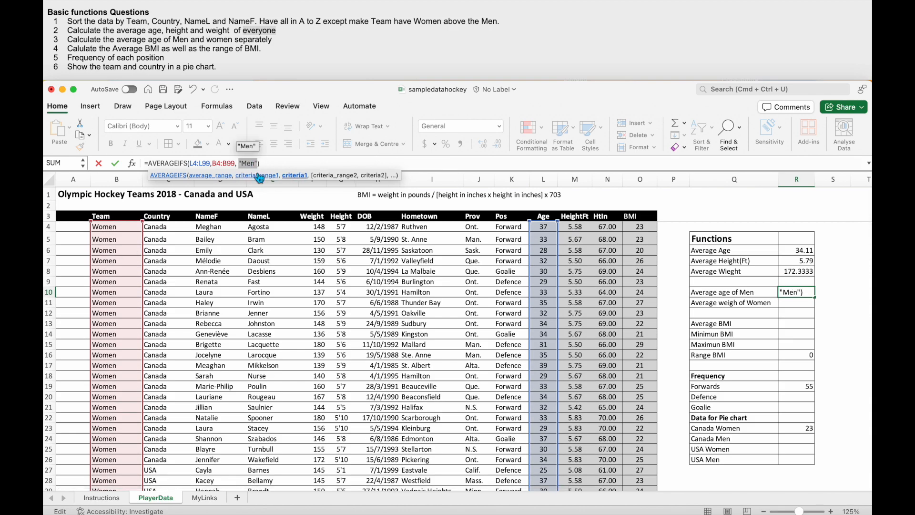
scroll(117, 252, down, 6)
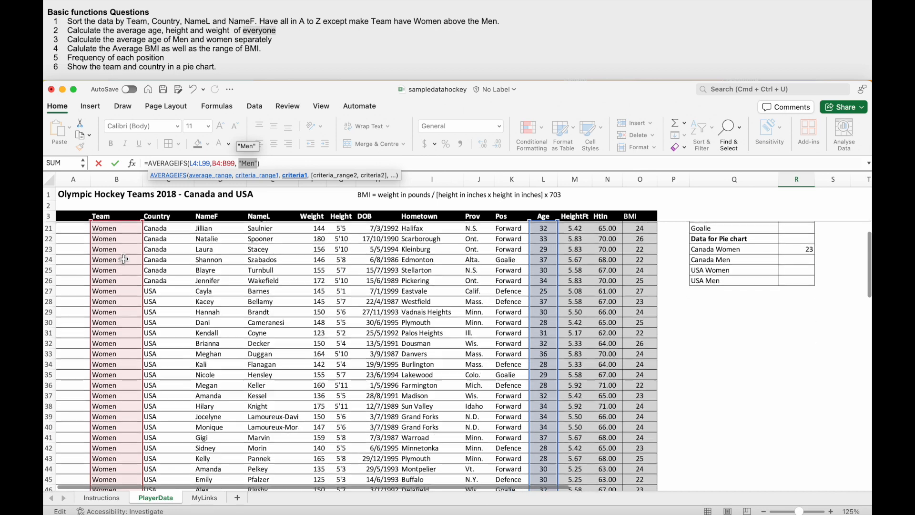
scroll(117, 434, down, 4)
click(114, 403)
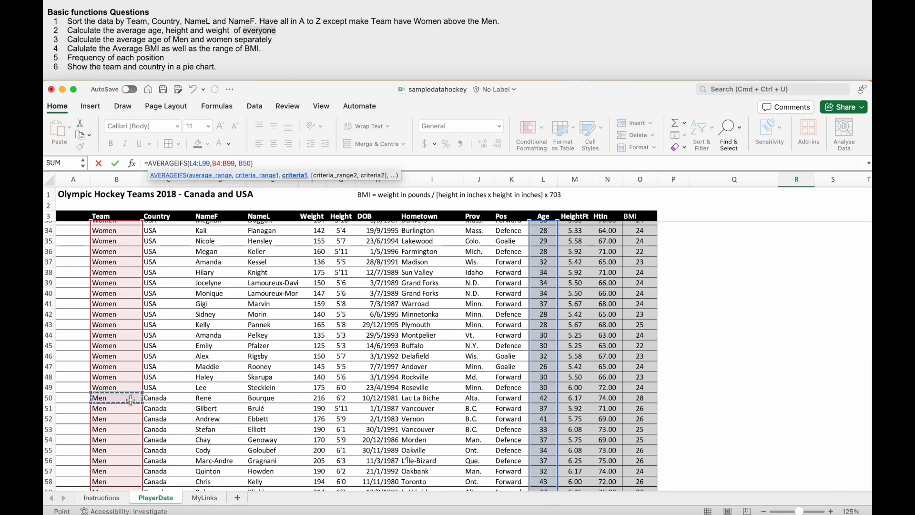
key(Escape)
scroll(797, 303, up, 1)
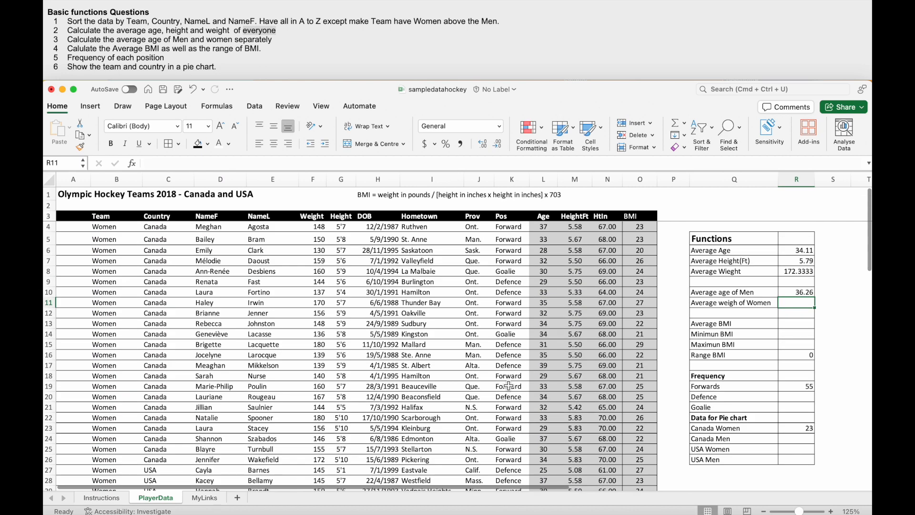
click(796, 295)
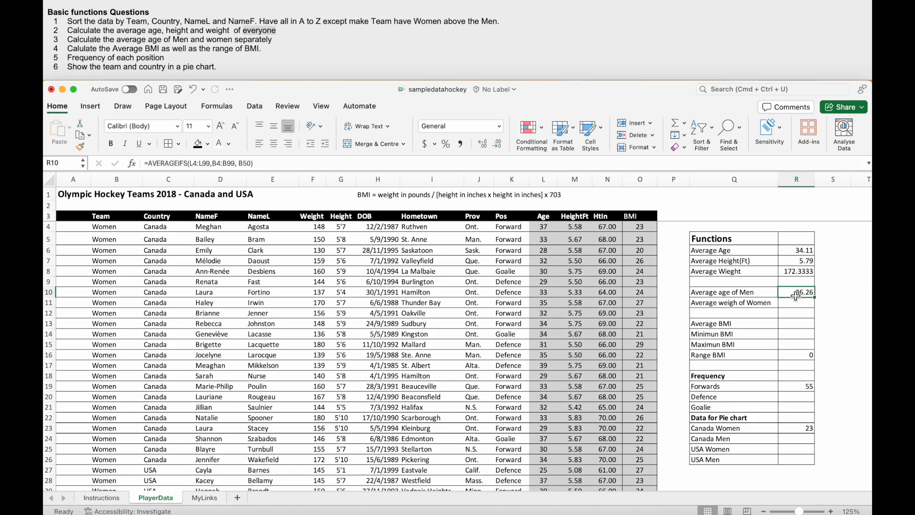
click(206, 164)
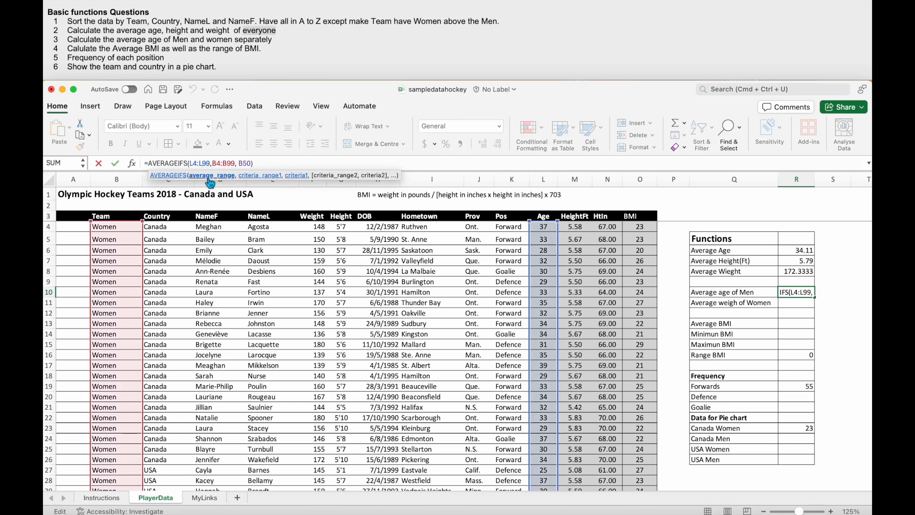
key(super+t)
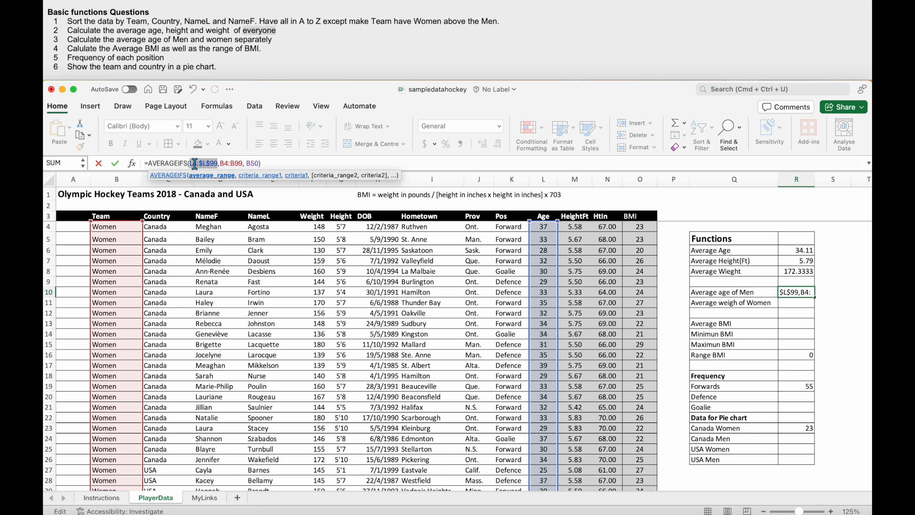
click(237, 163)
key(super+t)
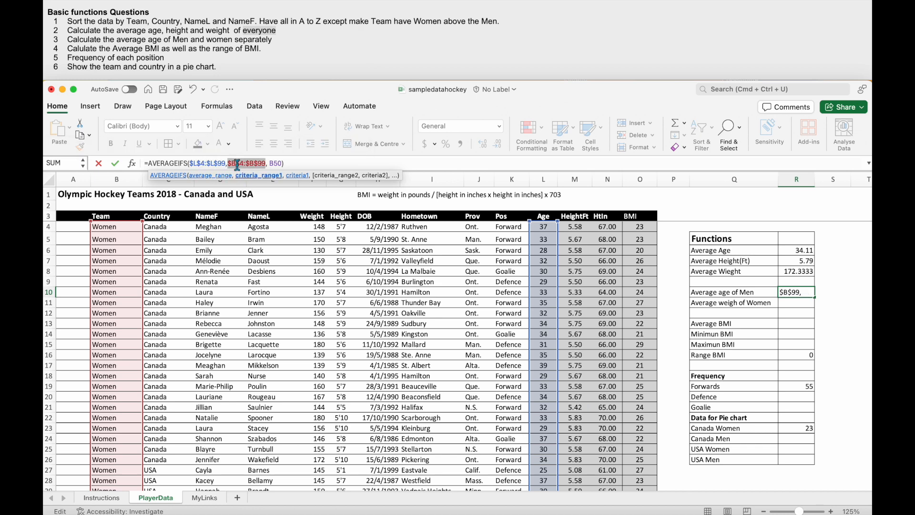
click(821, 294)
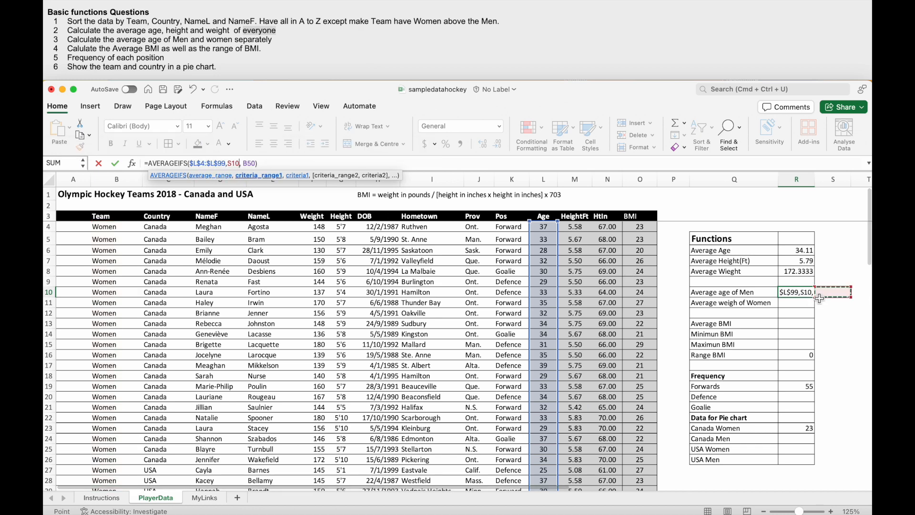
key(Escape)
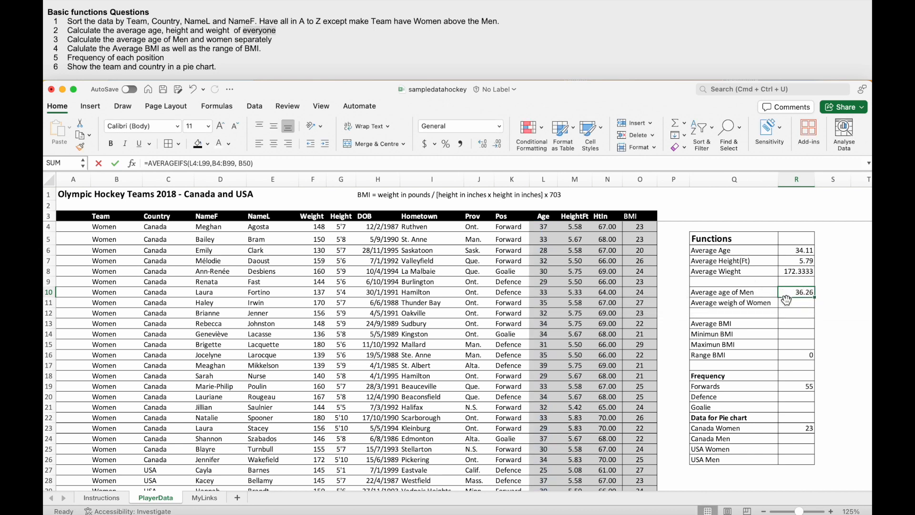
- Make both ranges in the R10 formula absolute, as $L$4:$L$99 and $B$4:$B$99
click(194, 163)
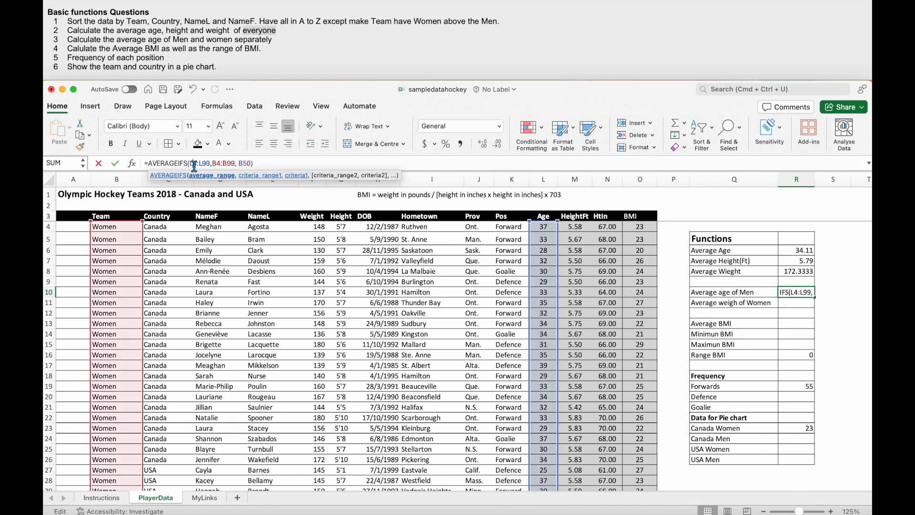
double_click(194, 164)
key(F4)
double_click(228, 164)
key(F4)
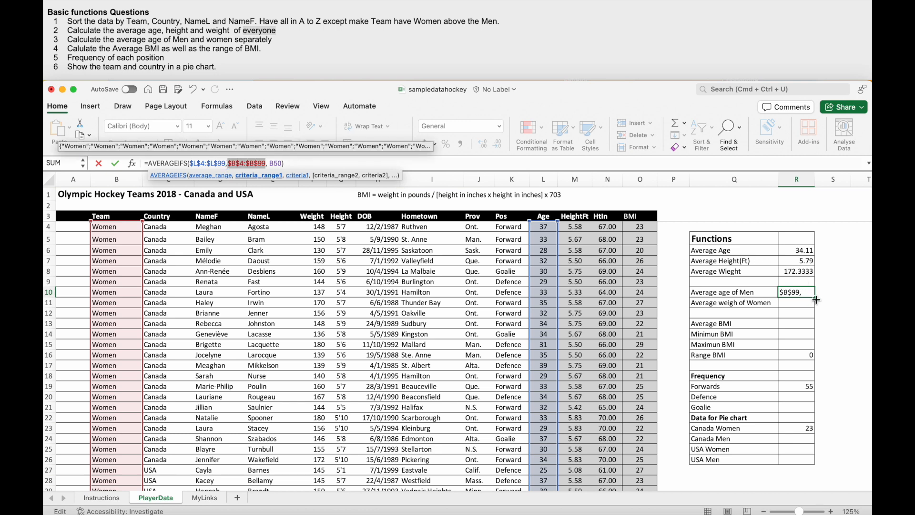
key(Return)
text(\)
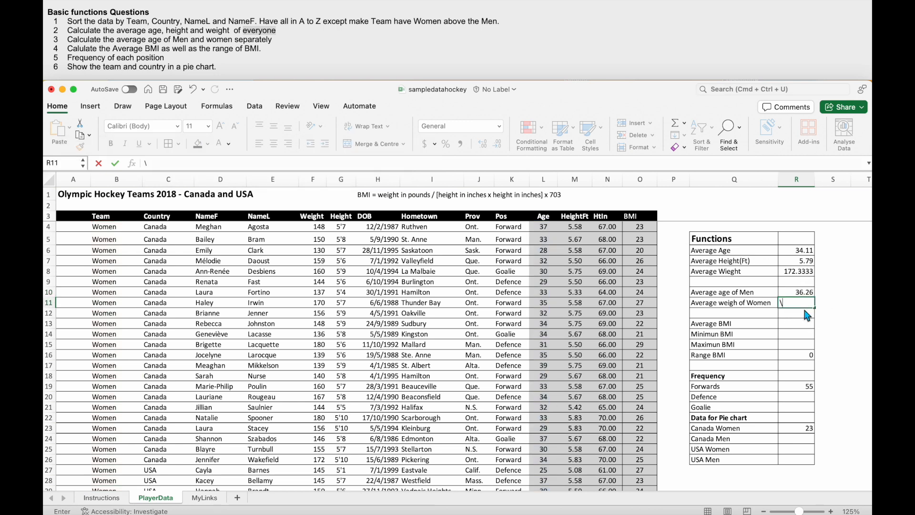
key(Escape)
- Copy the R10 formula down to R11 and set its criterion to "Women"
click(810, 293)
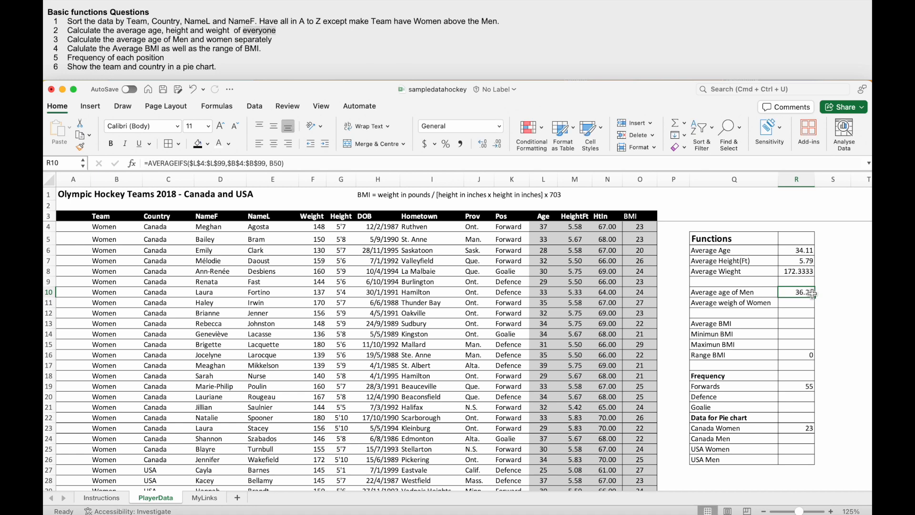
drag(816, 299, 815, 308)
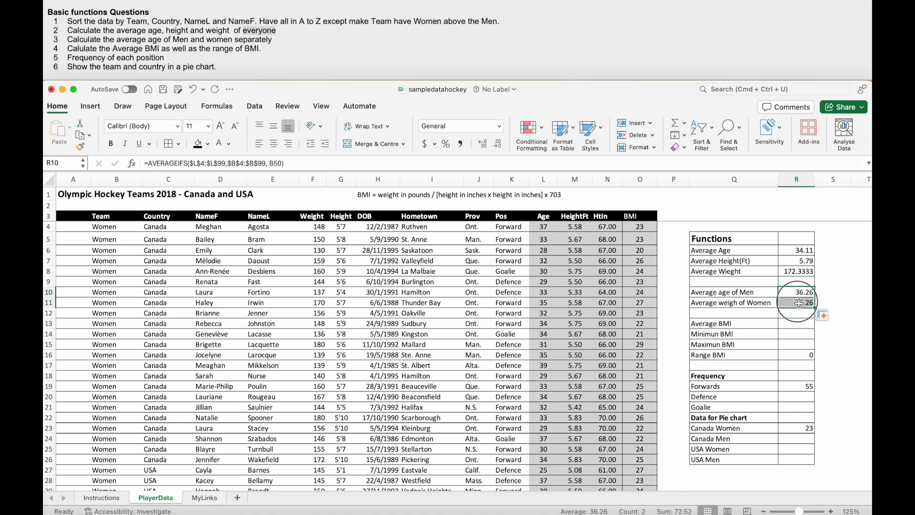
click(274, 163)
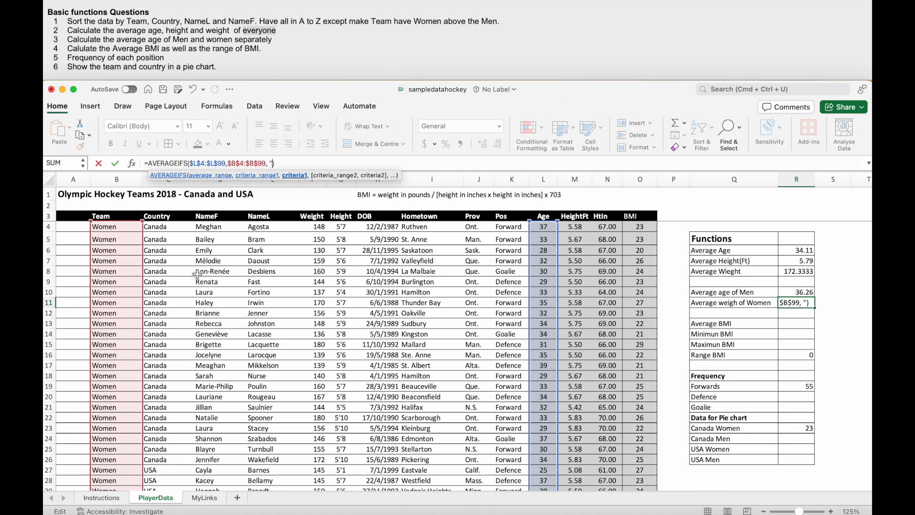
text(Women)
key(Return)
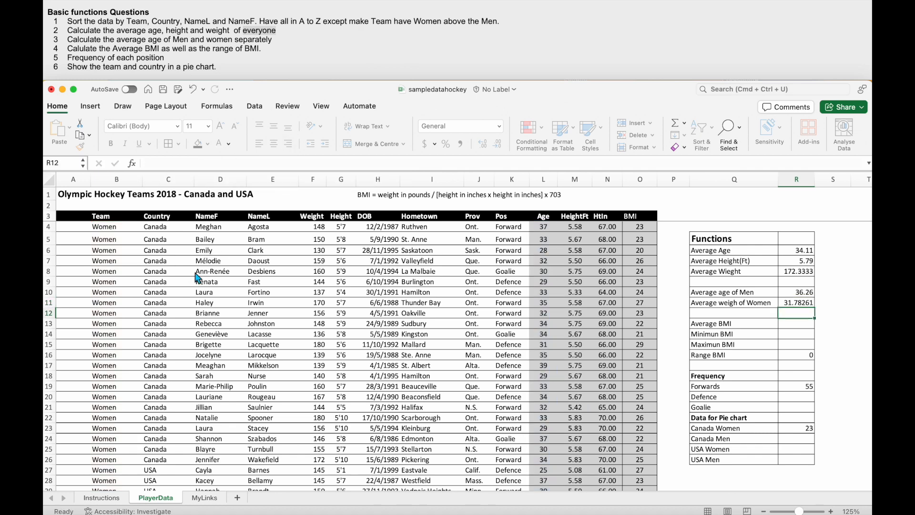
click(805, 305)
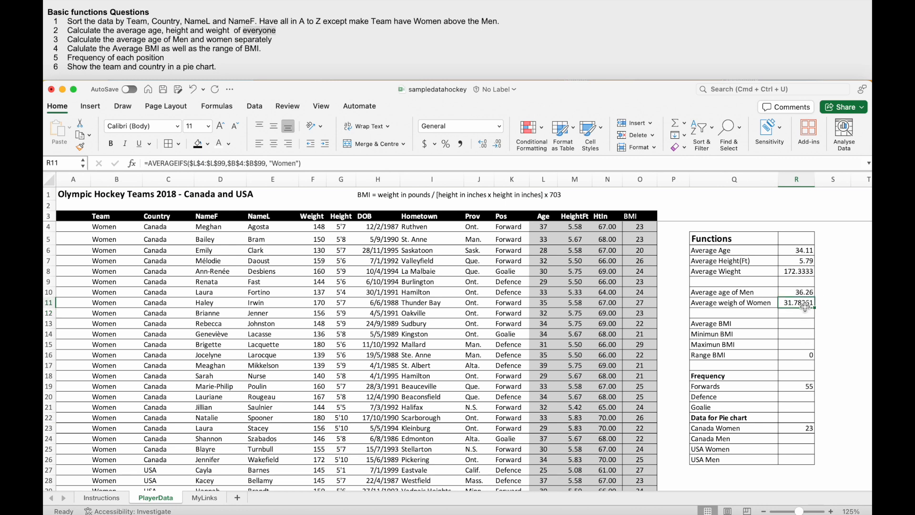
- Calculate the average BMI in R13 with AVERAGE over the BMI values O4:O99
click(793, 328)
text(=)
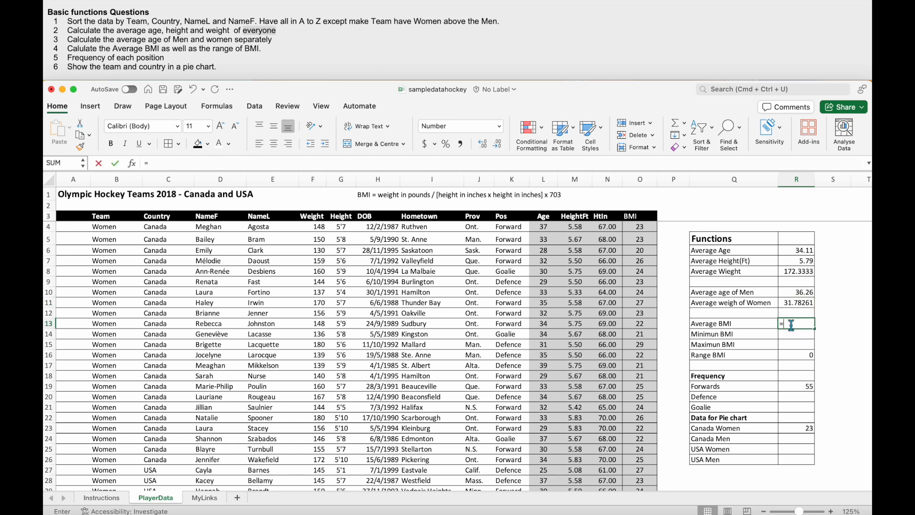
text(Average)
double_click(805, 345)
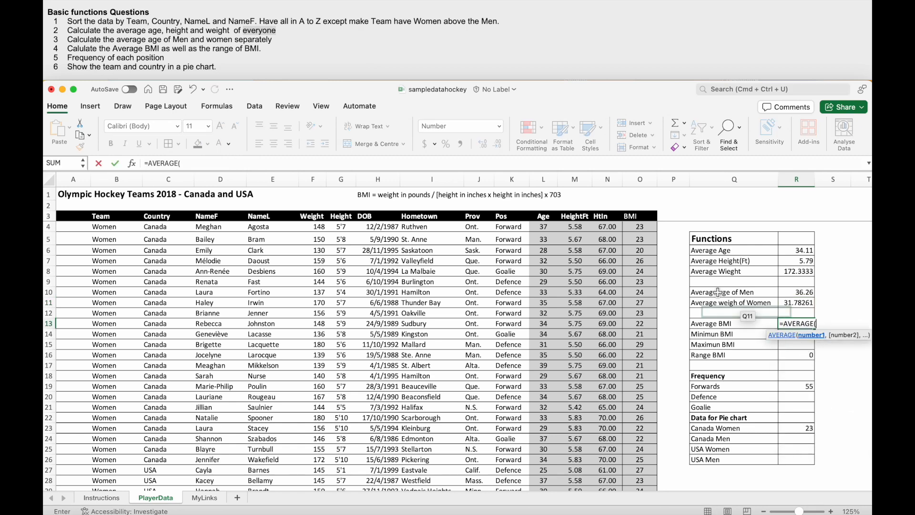
click(645, 229)
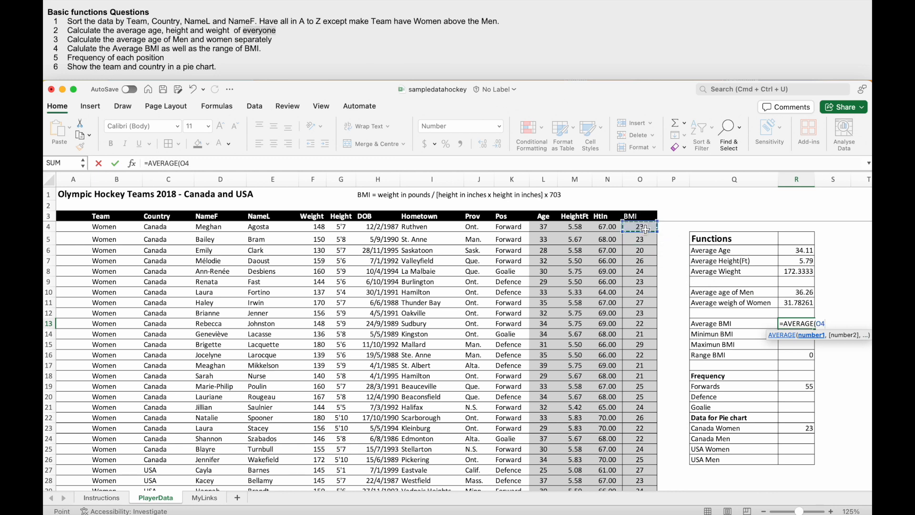
key(super+shift+Down)
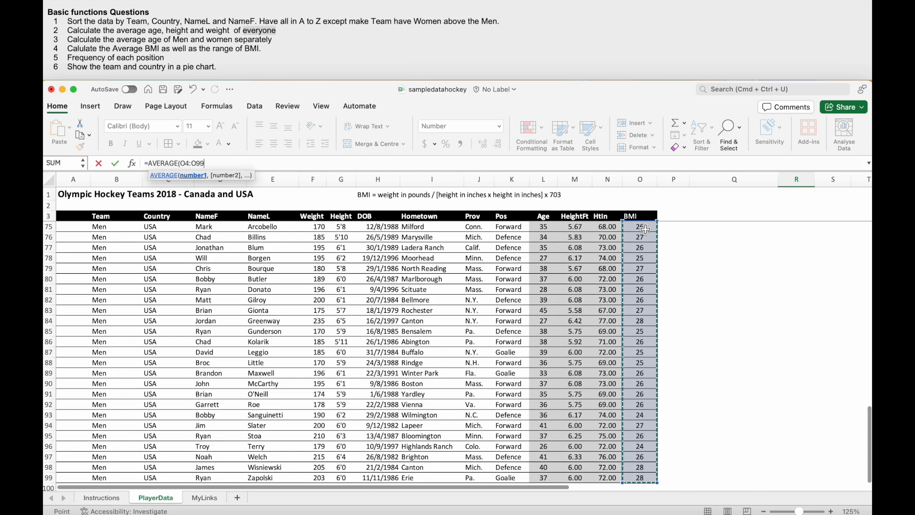
key(Return)
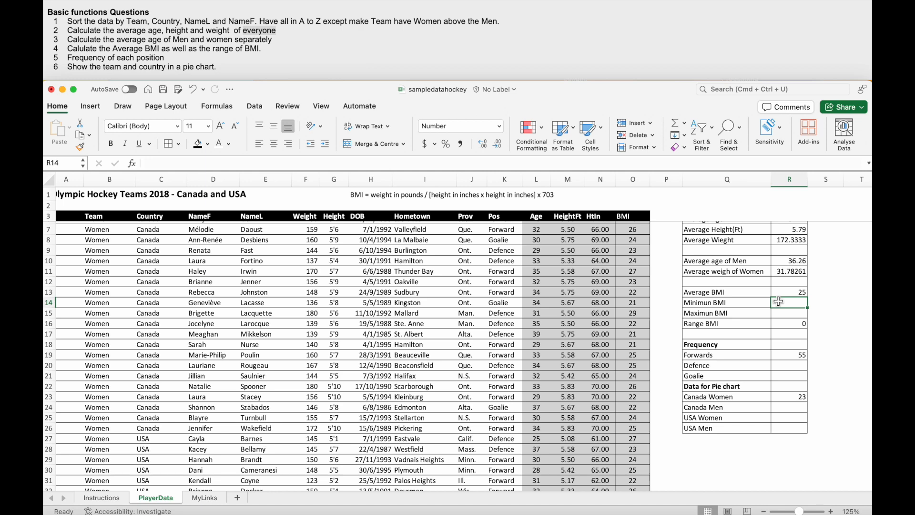
- Calculate the minimum BMI in R14 with MIN over the BMI values O4:O99
click(724, 307)
click(796, 308)
text(=min)
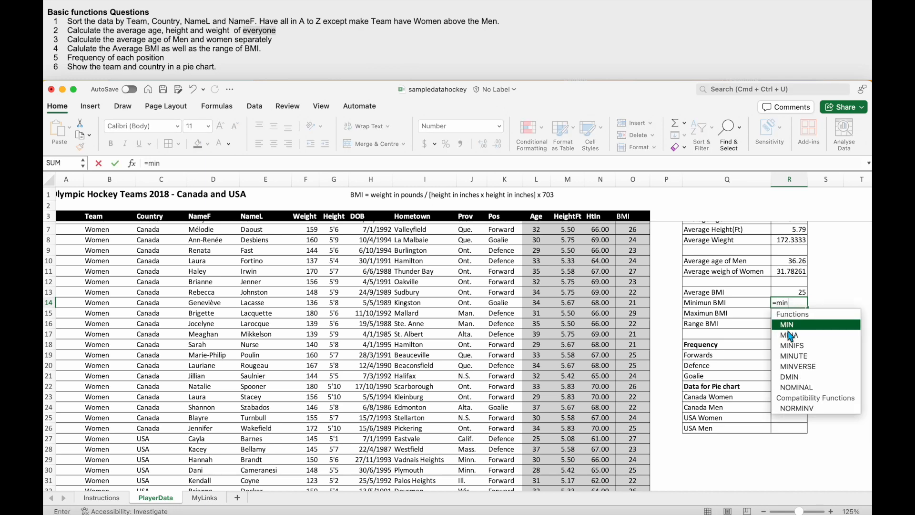
key(Tab)
scroll(667, 241, up, 3)
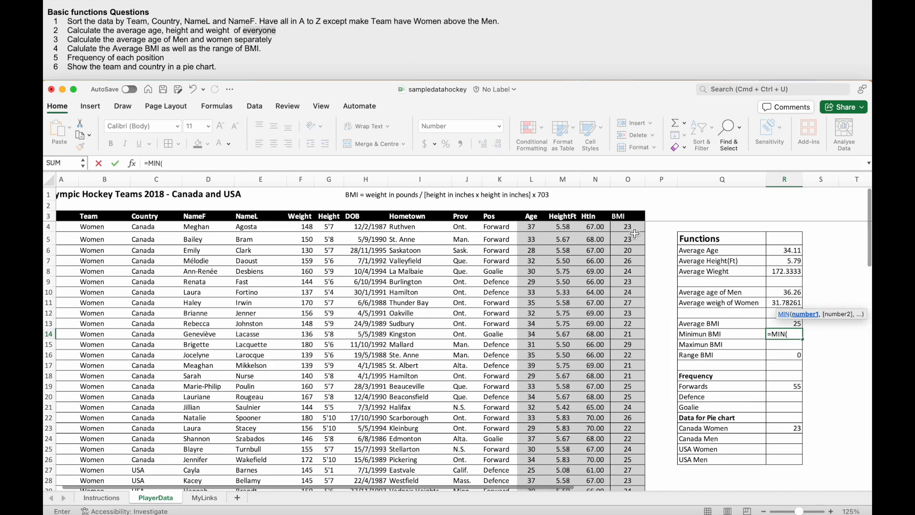
click(628, 229)
key(super+shift+Down)
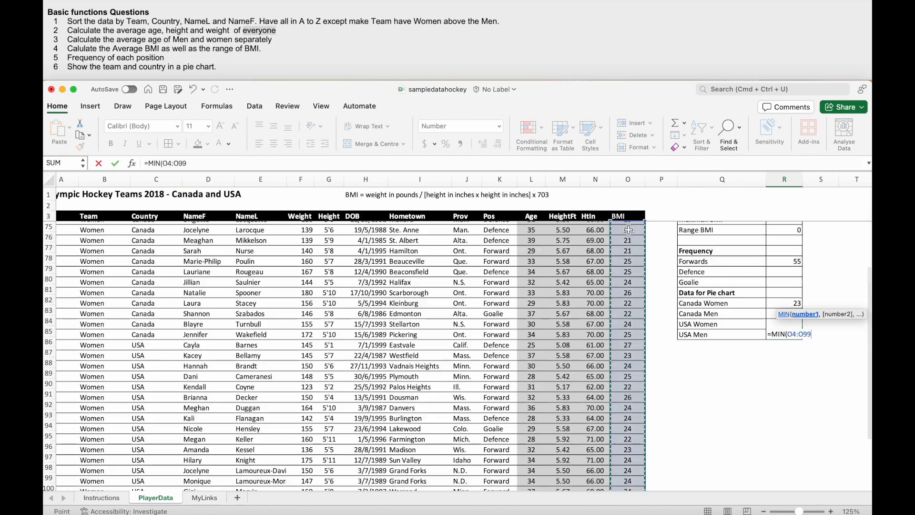
scroll(631, 231, up, 15)
key(Return)
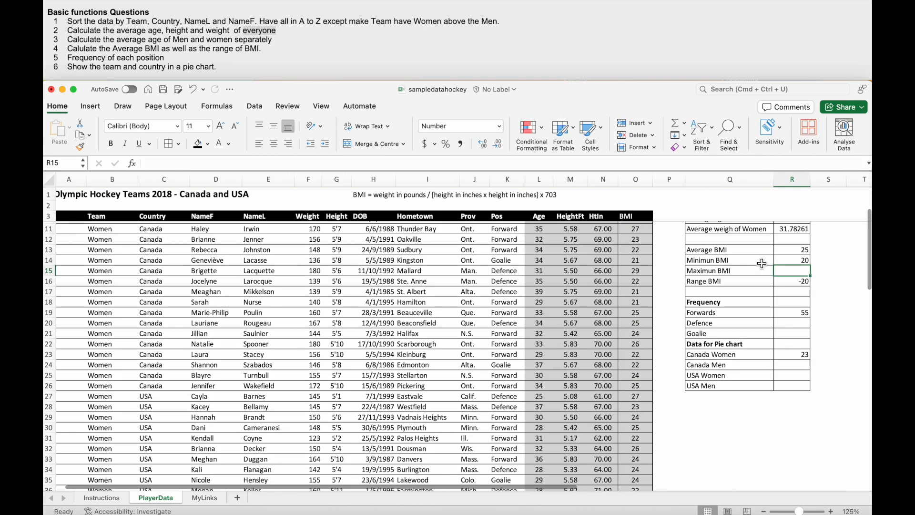
- Clear the formula in R16, and calculate the maximum BMI in R15 with MAX over the BMI values O4:O99
click(790, 283)
key(Delete)
key(Up)
text(=)
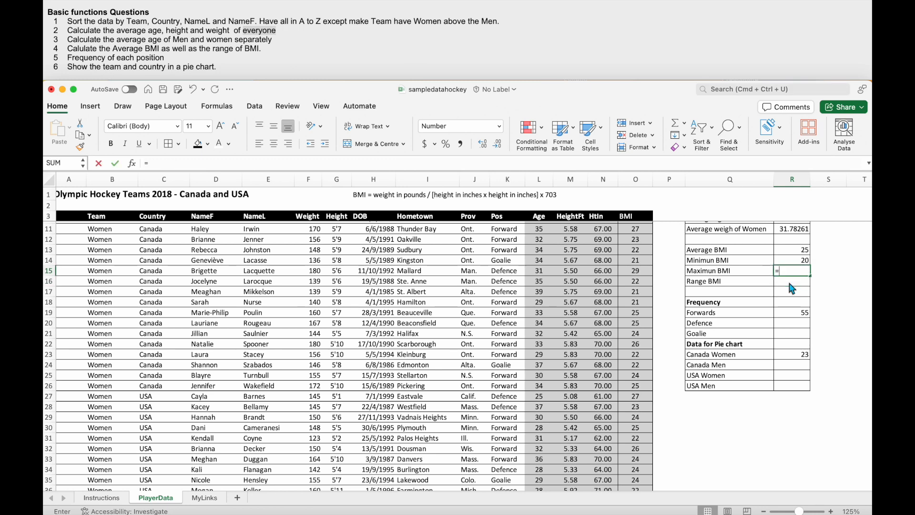
text(MAX()
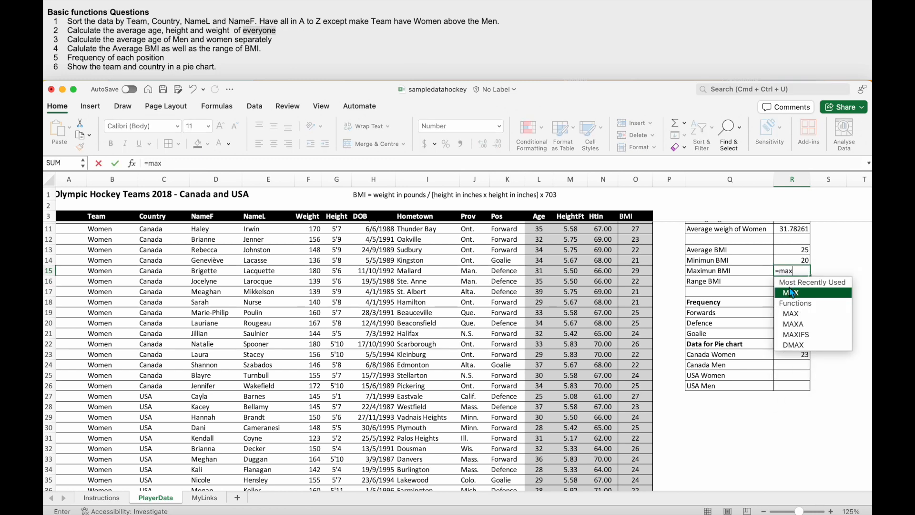
scroll(656, 261, up, 3)
click(635, 229)
key(super+shift+Down)
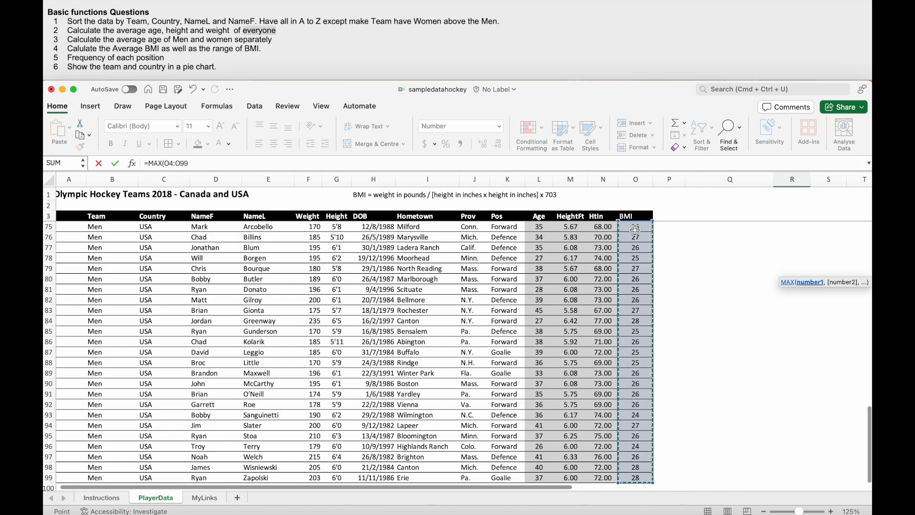
scroll(635, 230, up, 20)
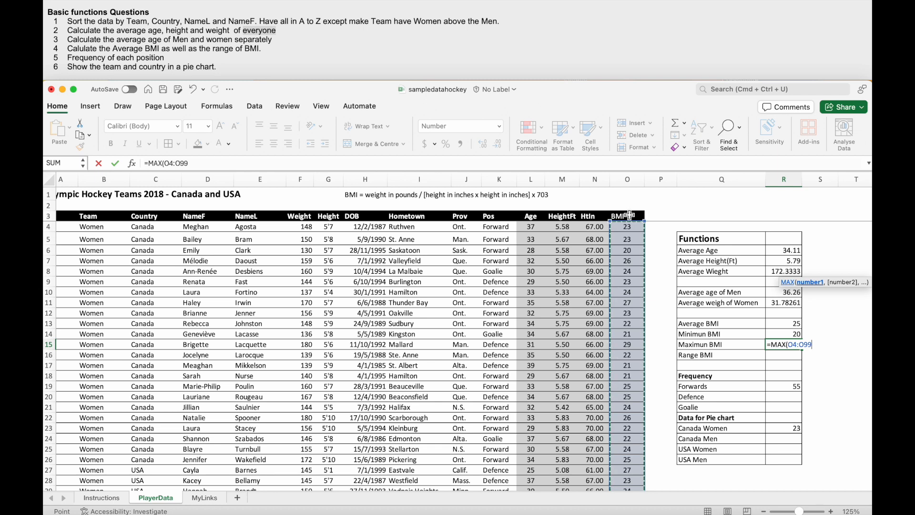
key(Return)
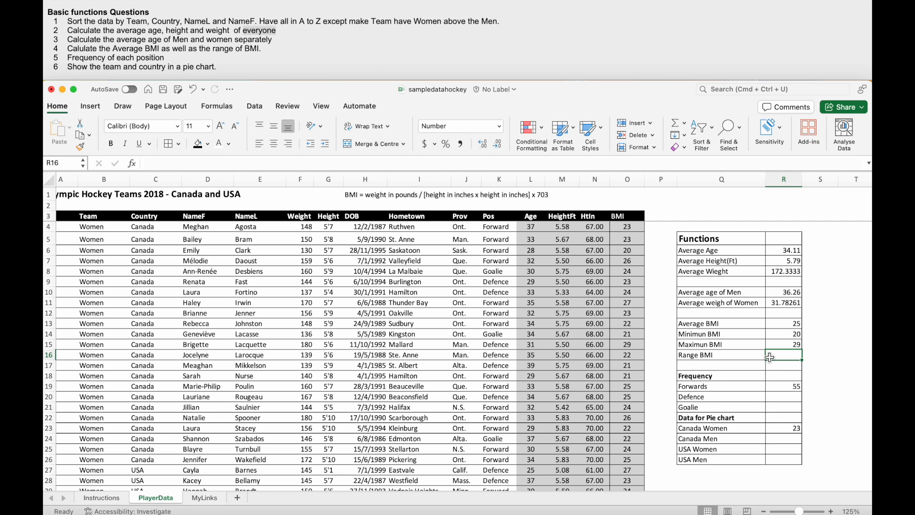
- Calculate the BMI range in R16 by subtracting the minimum in R14 from the maximum in R15
text(=)
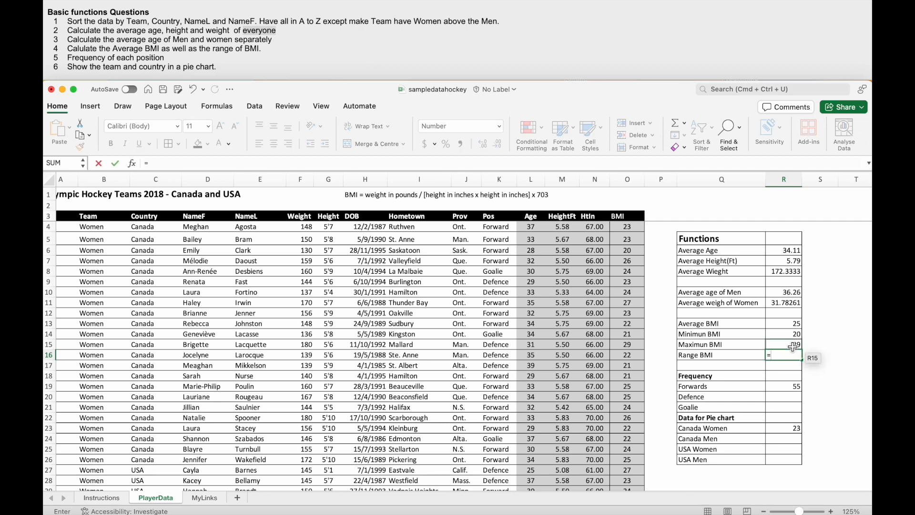
click(792, 347)
text(-)
click(793, 334)
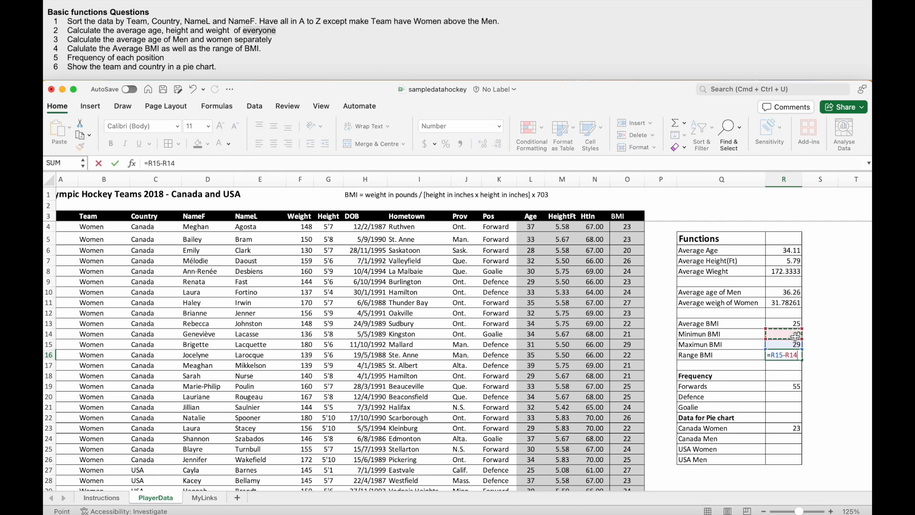
key(Return)
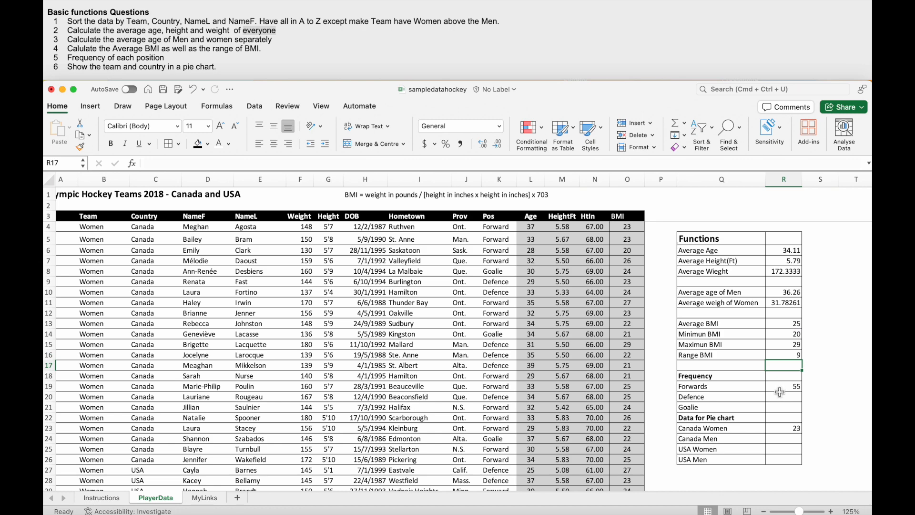
- Replace the criterion of the Forwards COUNTIF formula in R19 with the text "Forward"
scroll(779, 391, down, 1)
scroll(779, 392, up, 1)
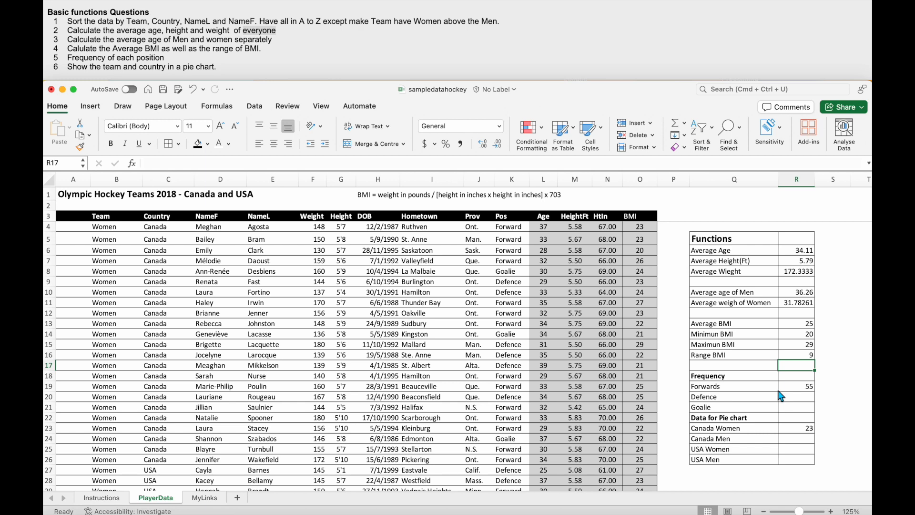
click(795, 388)
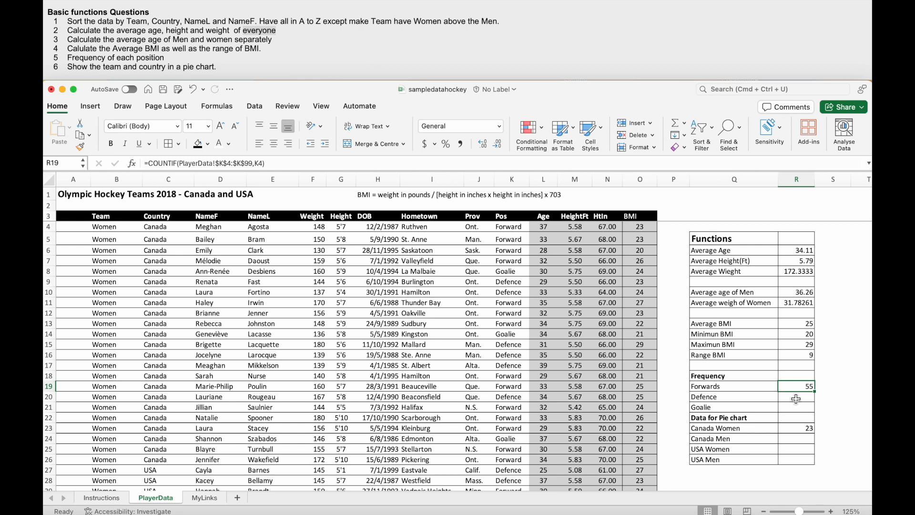
click(223, 163)
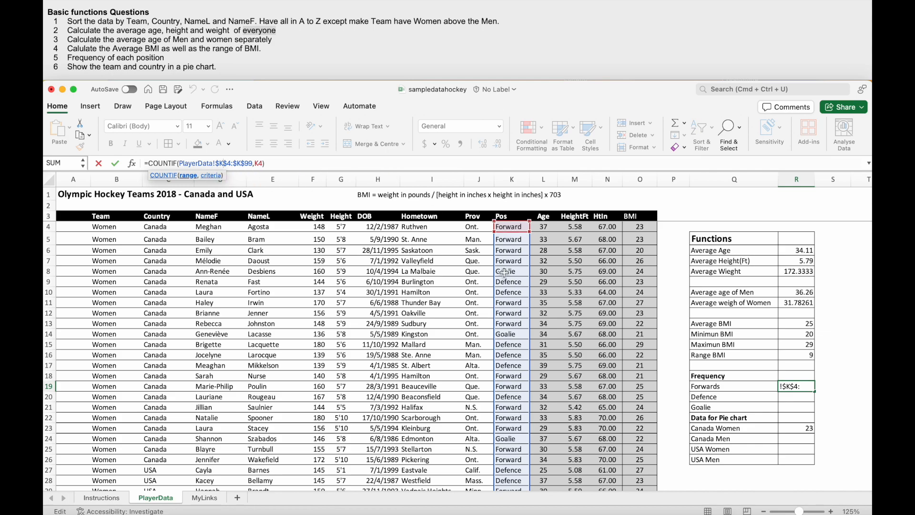
scroll(517, 276, down, 5)
scroll(517, 276, up, 5)
click(257, 165)
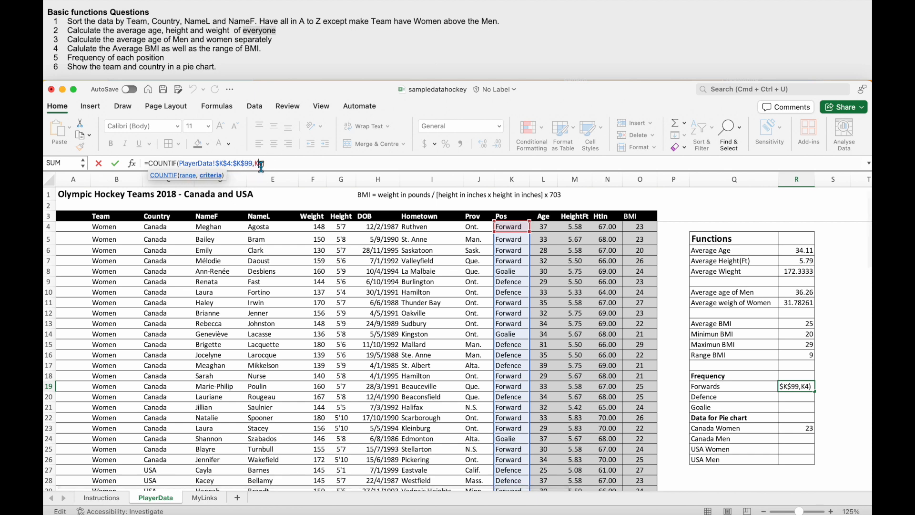
double_click(258, 164)
text("Foe)
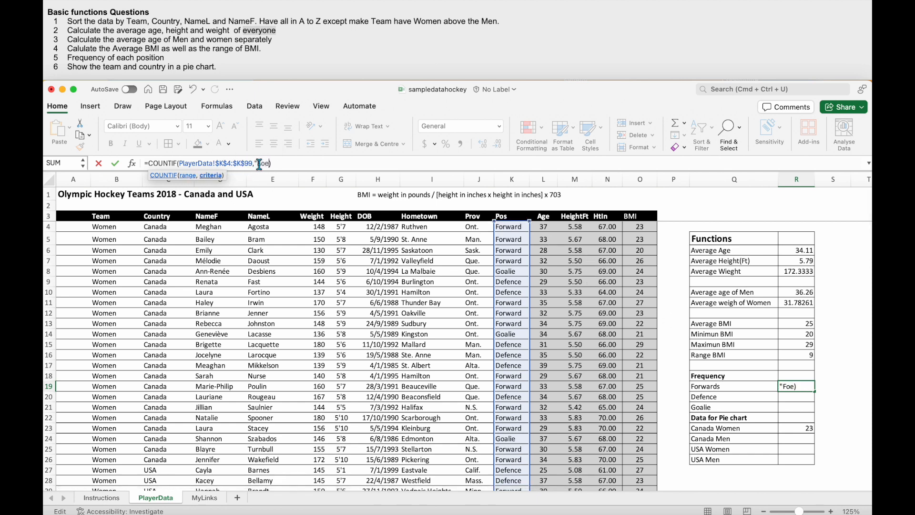
text(ward)
key(Return)
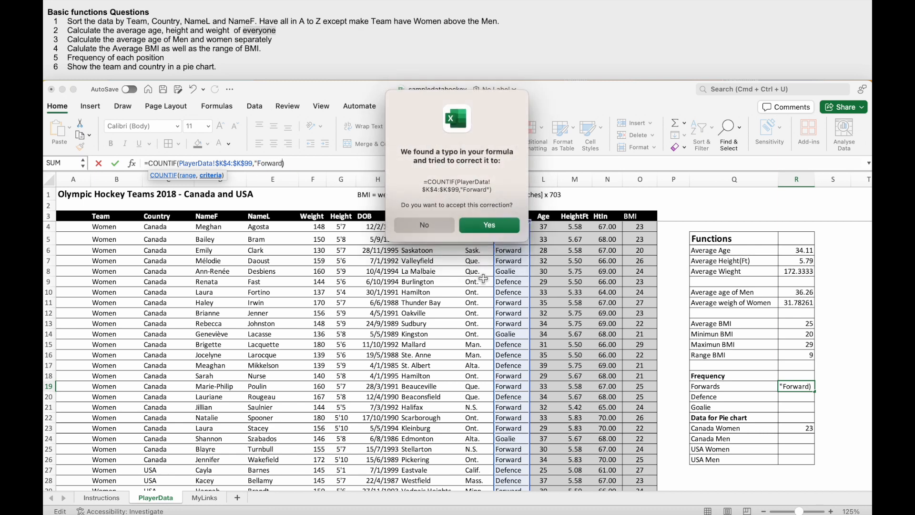
click(489, 224)
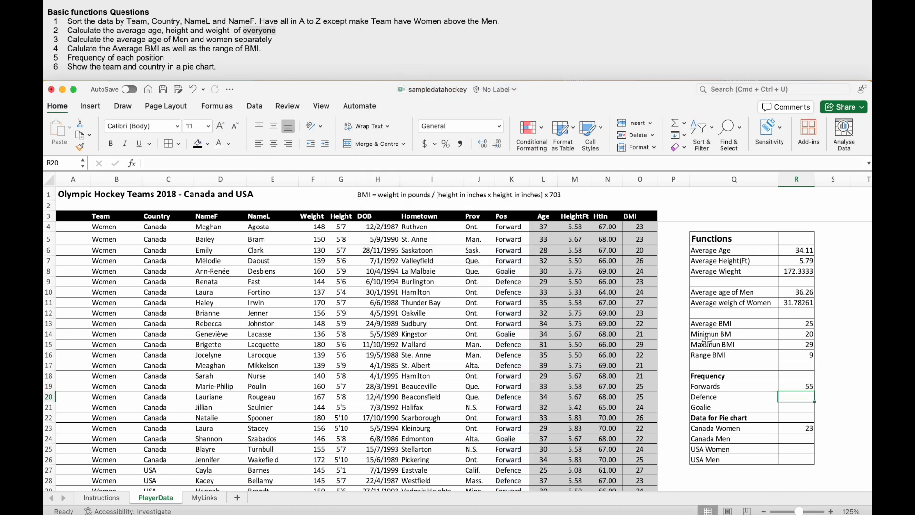
- Copy the R19 formula down to R20:R21 and set the criterion in R20 to "Defence"
click(798, 389)
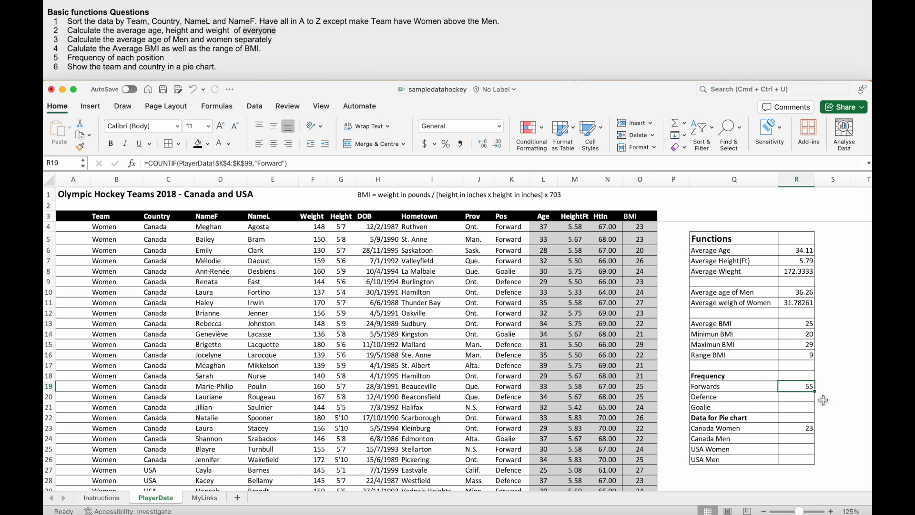
drag(816, 395, 812, 410)
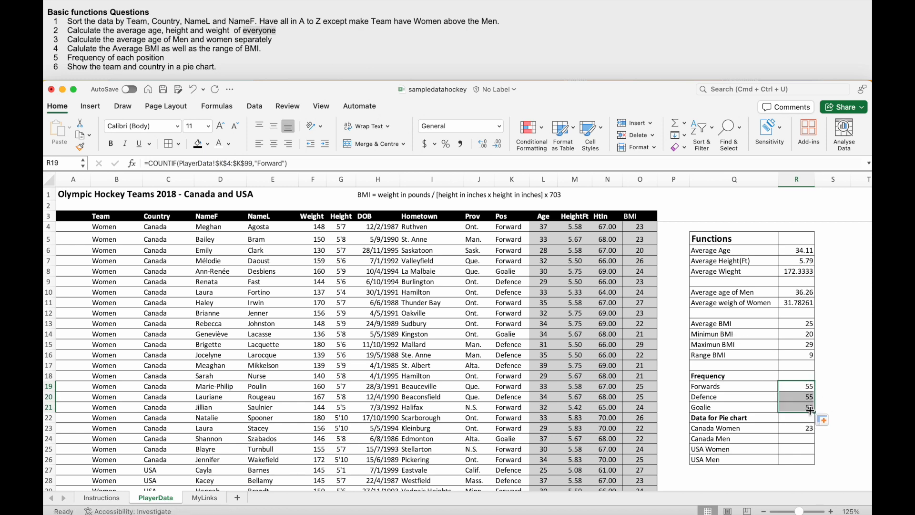
click(809, 398)
click(271, 163)
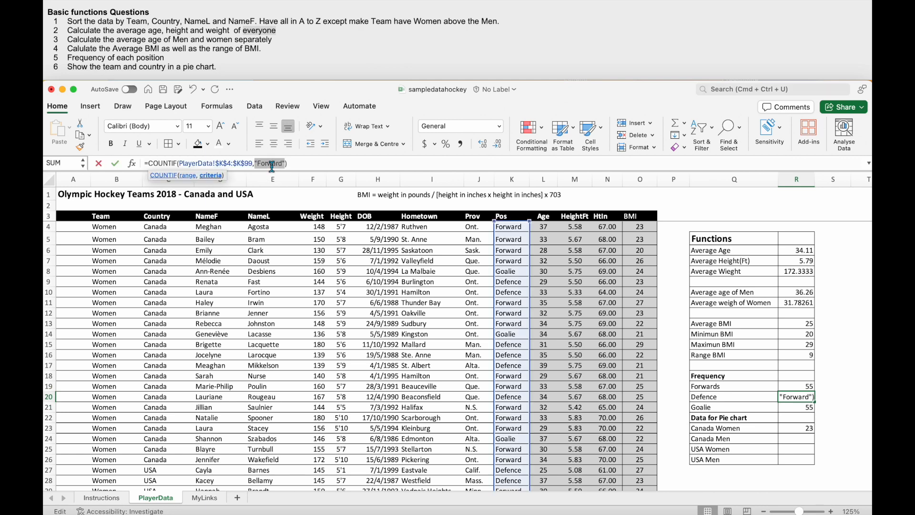
double_click(271, 163)
text(Defence)
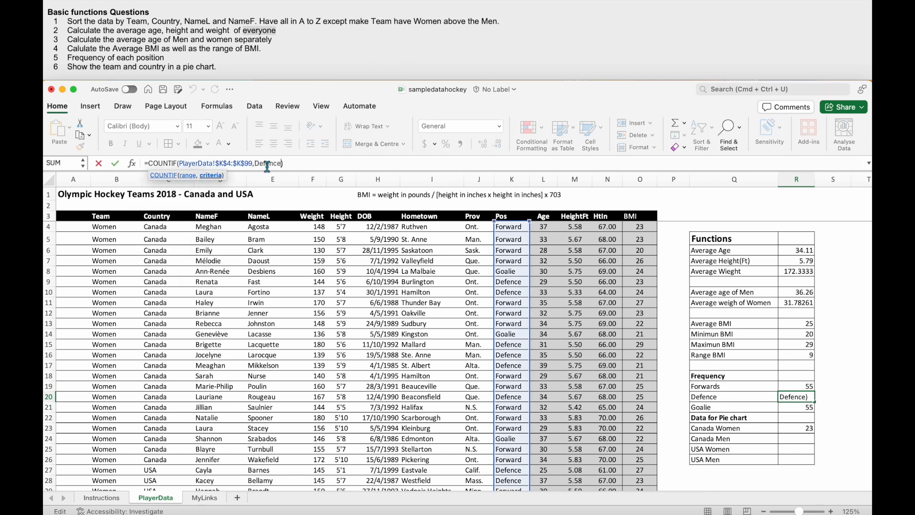
click(256, 164)
text(")
key(Return)
- Replace the criterion of the Goalie COUNTIF formula in R21 with a reference to the Goalie entry in K8
click(273, 164)
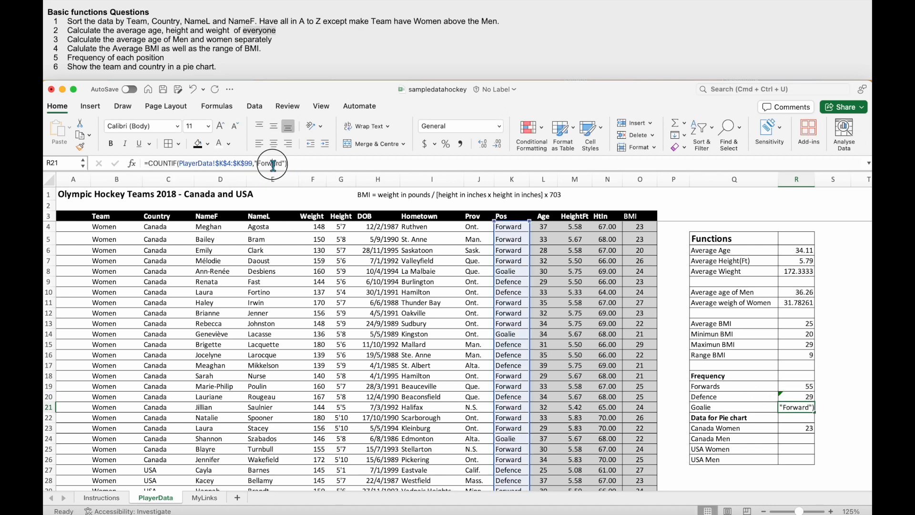
double_click(273, 165)
key(BackSpace)
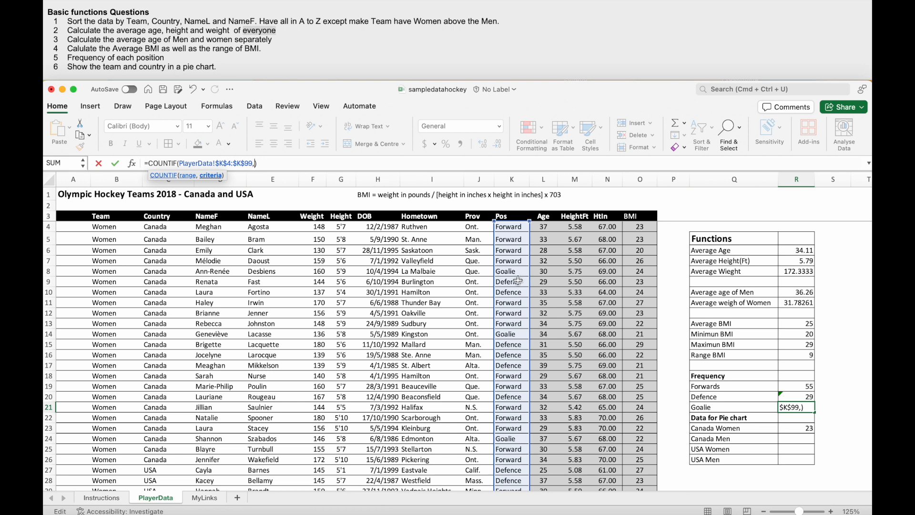
click(514, 273)
key(Return)
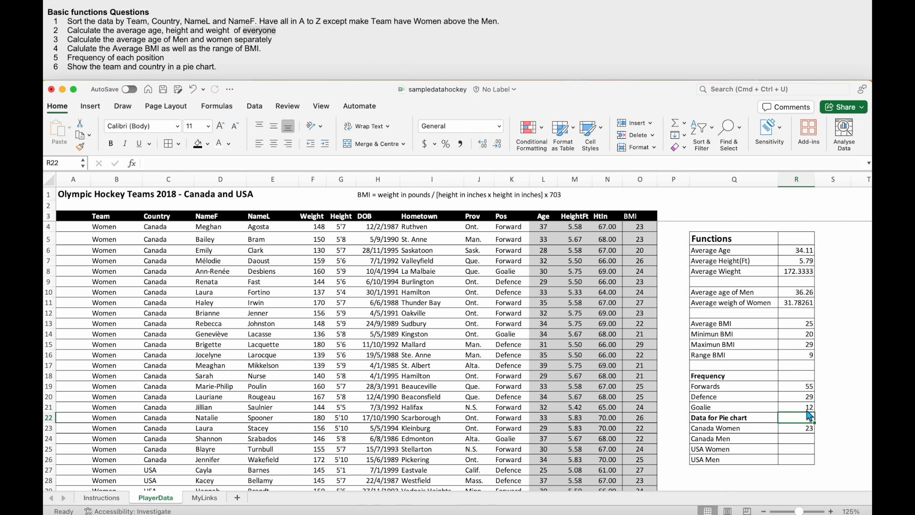
- Review the Canada Women COUNTIFS formula in R23 and copy it down to R24:R26
click(793, 432)
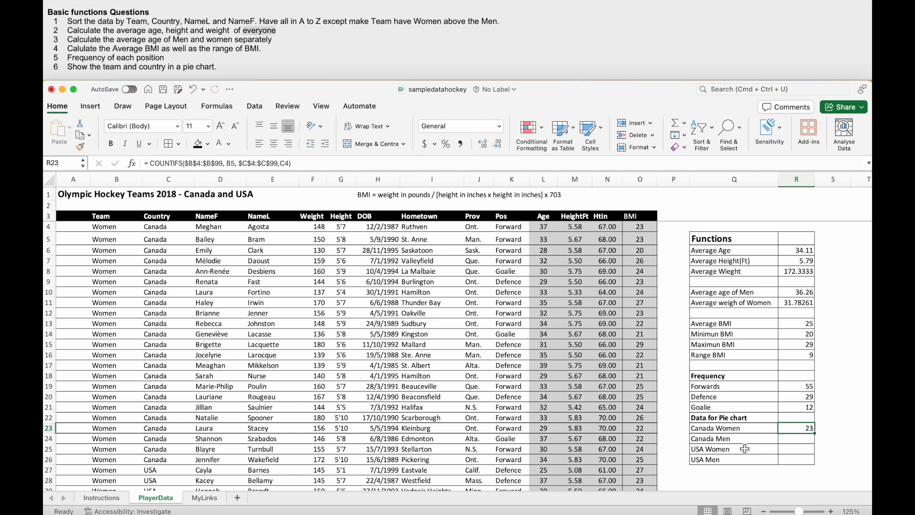
click(737, 432)
key(Right)
click(202, 163)
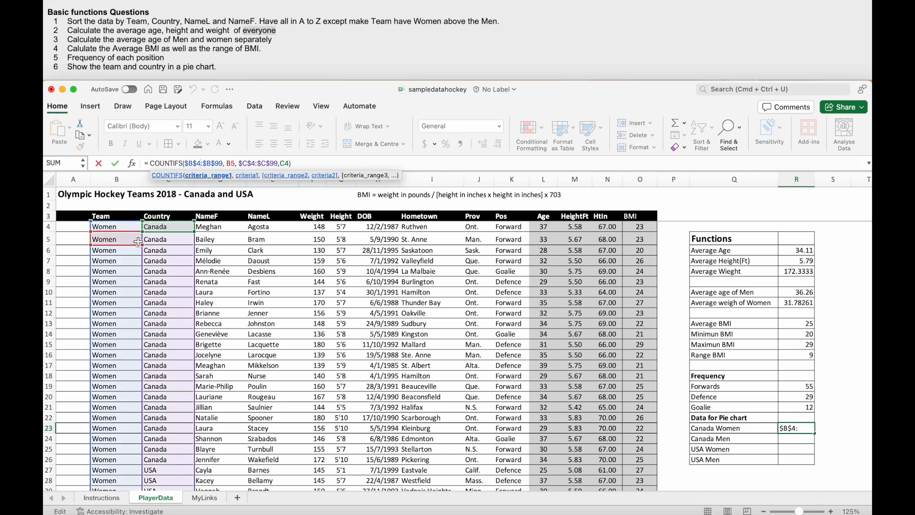
scroll(136, 269, down, 5)
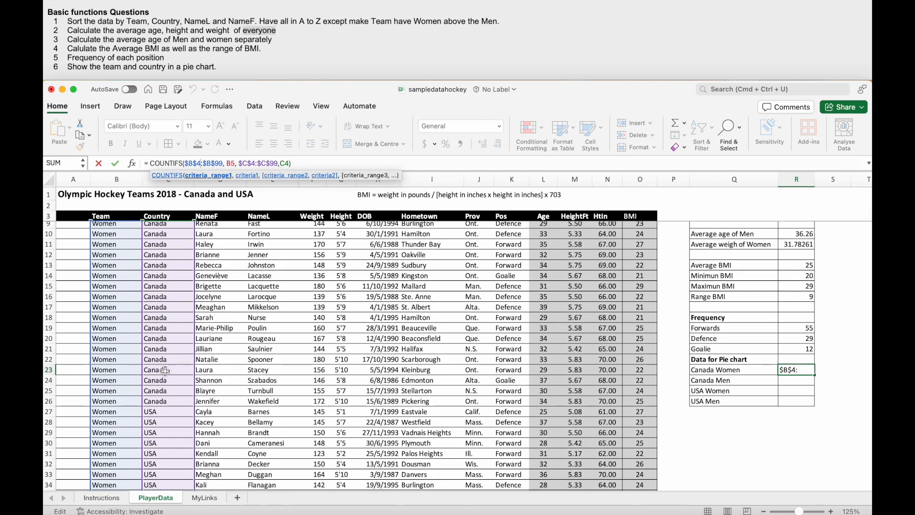
click(840, 379)
click(794, 371)
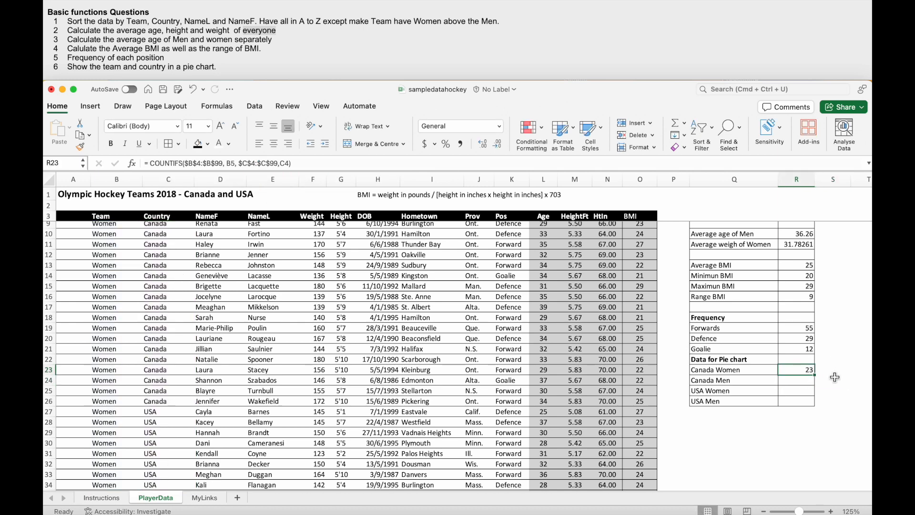
drag(815, 378, 812, 411)
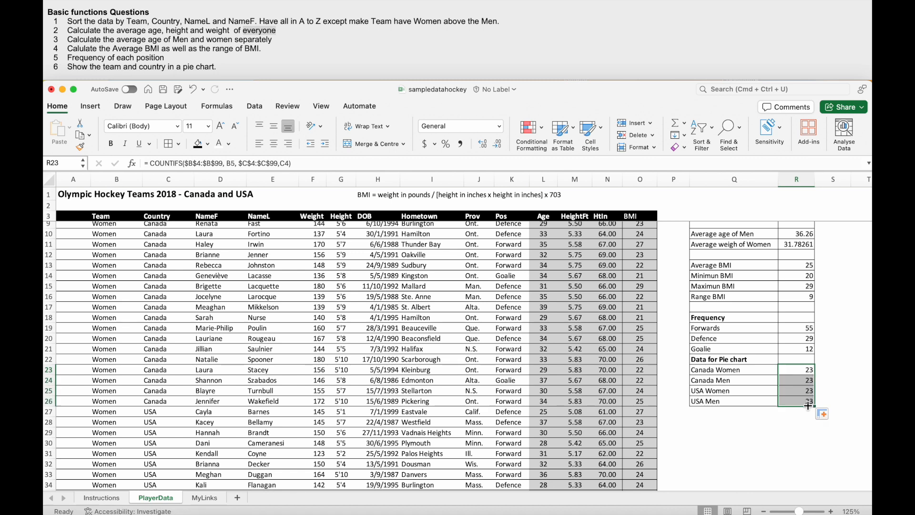
click(808, 376)
click(808, 391)
click(804, 371)
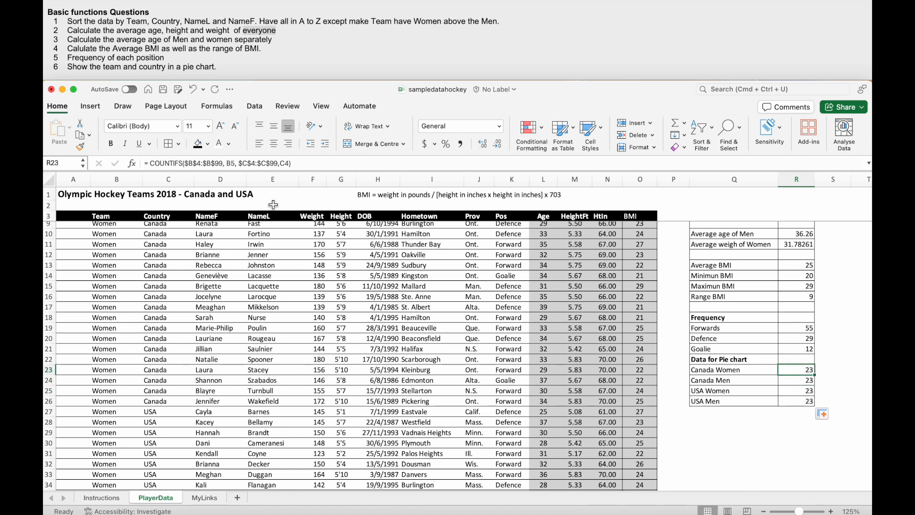
- Set the team criterion of the Canada Men COUNTIFS formula in R24 to "Men"
click(230, 163)
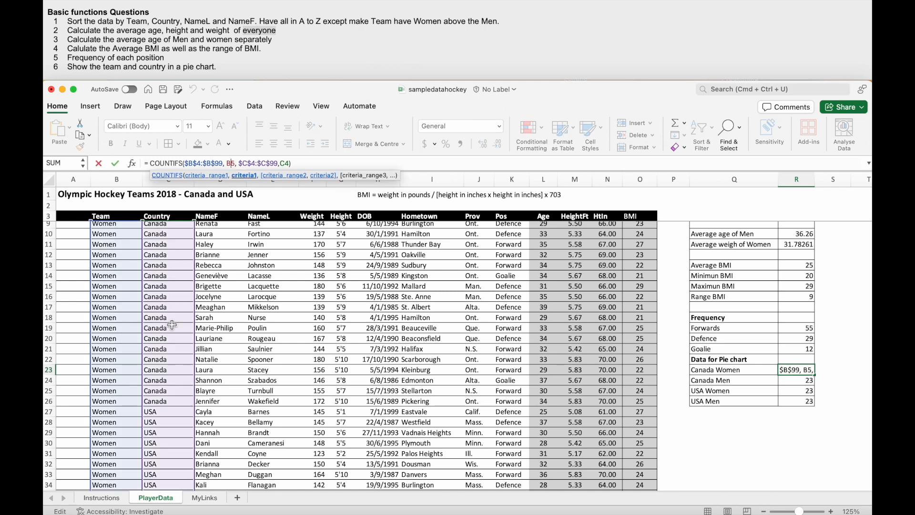
scroll(171, 324, up, 3)
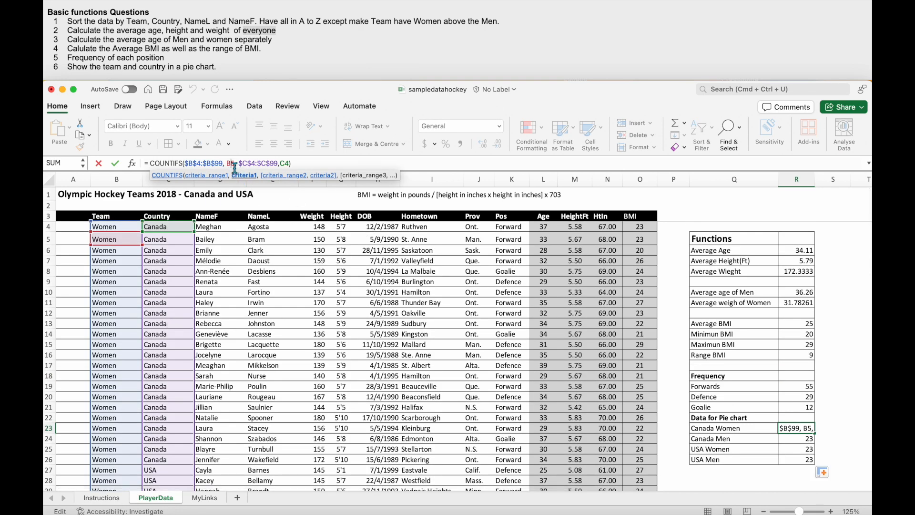
key(Return)
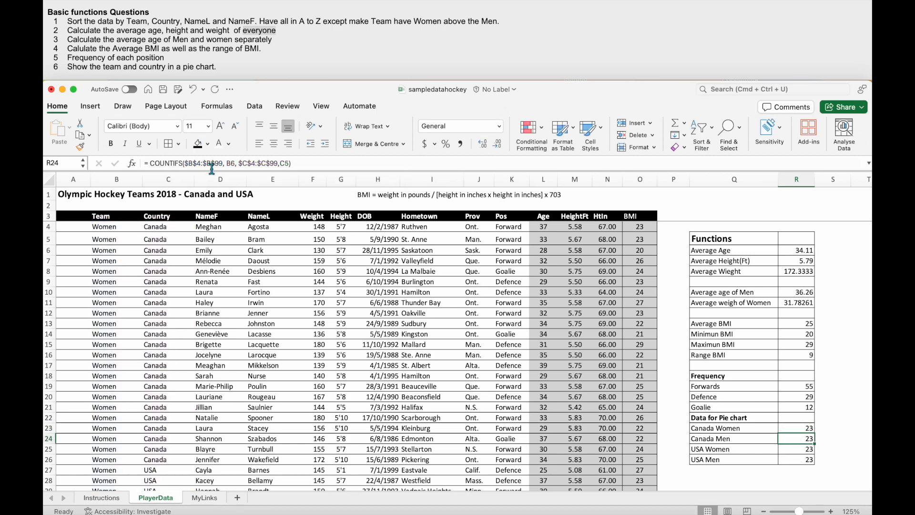
double_click(230, 163)
scroll(103, 460, down, 8)
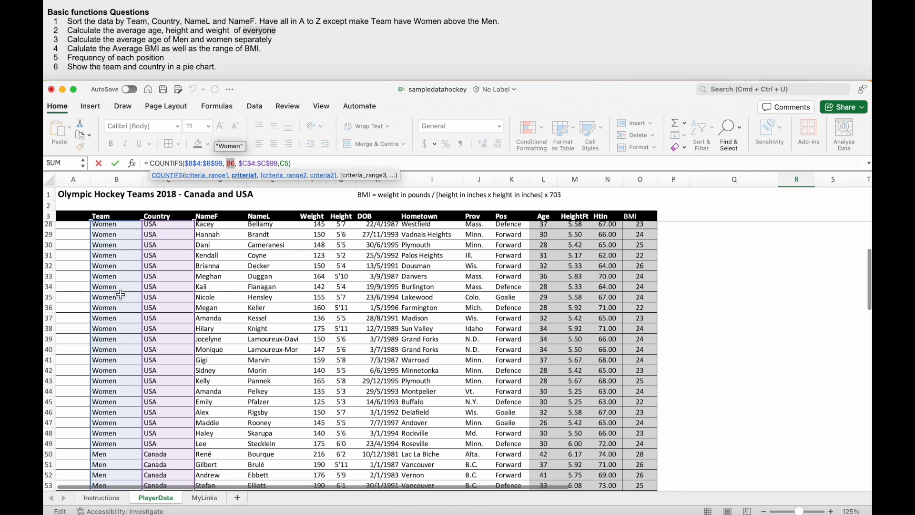
text("Men)
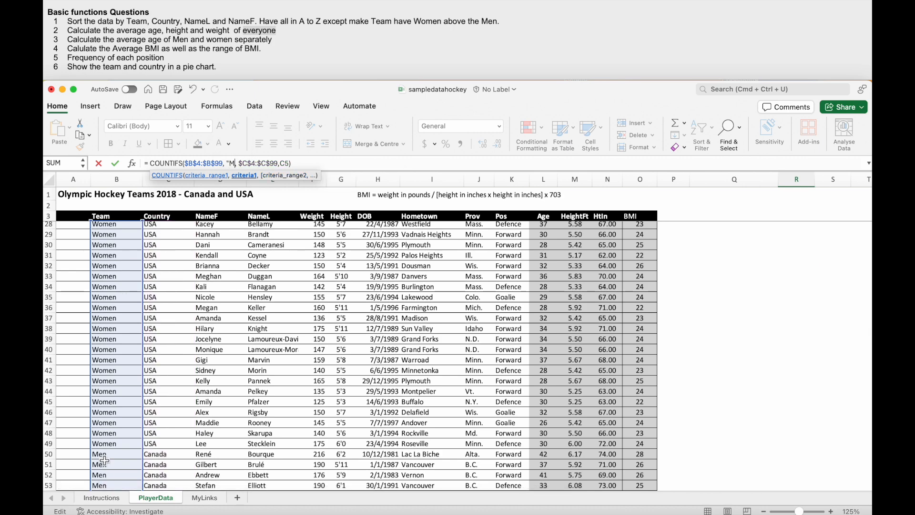
text(")
key(Return)
scroll(104, 460, up, 5)
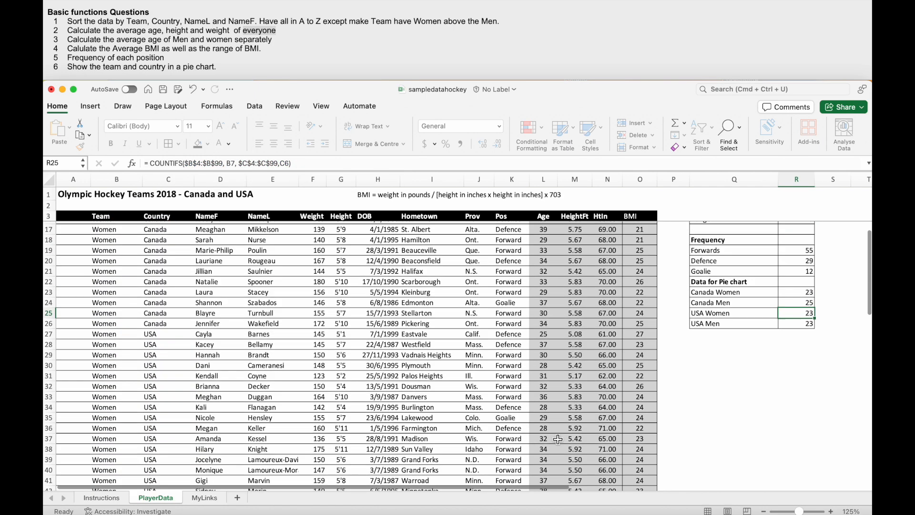
drag(810, 366, 809, 369)
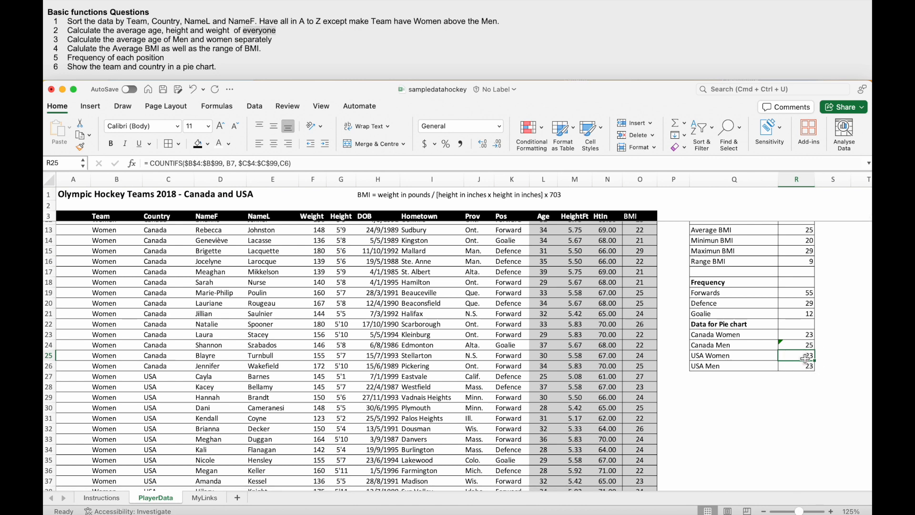
- Set the country criterion of the USA Women COUNTIFS formula in R25 to "USA"
double_click(285, 163)
text(")
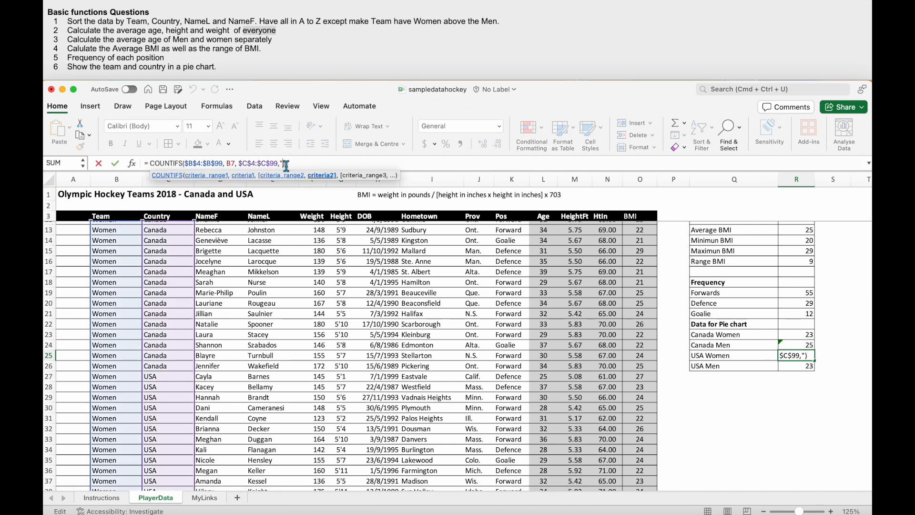
text(U)
key(BackSpace)
key(BackSpace)
key(BackSpace)
text(USA)
key(Return)
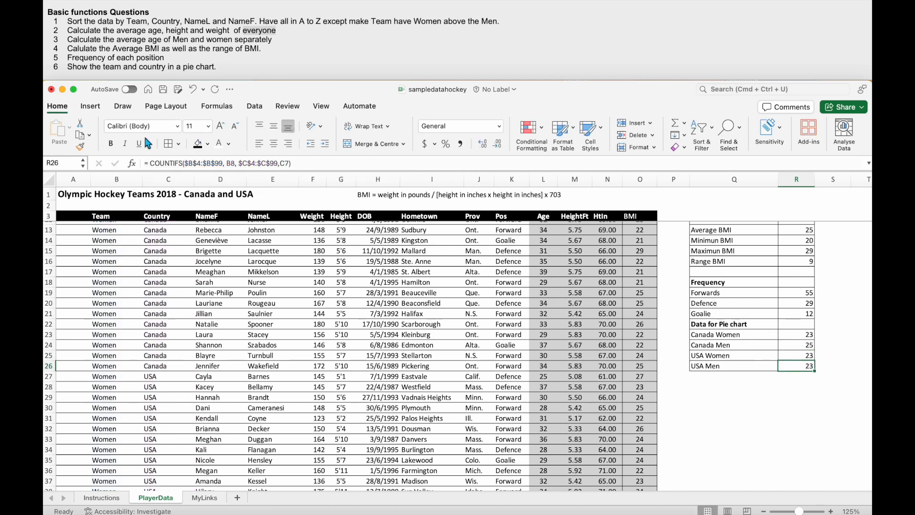
- Replace the team criterion B7 of the COUNTIFS formula in R25 with "Men"
click(784, 354)
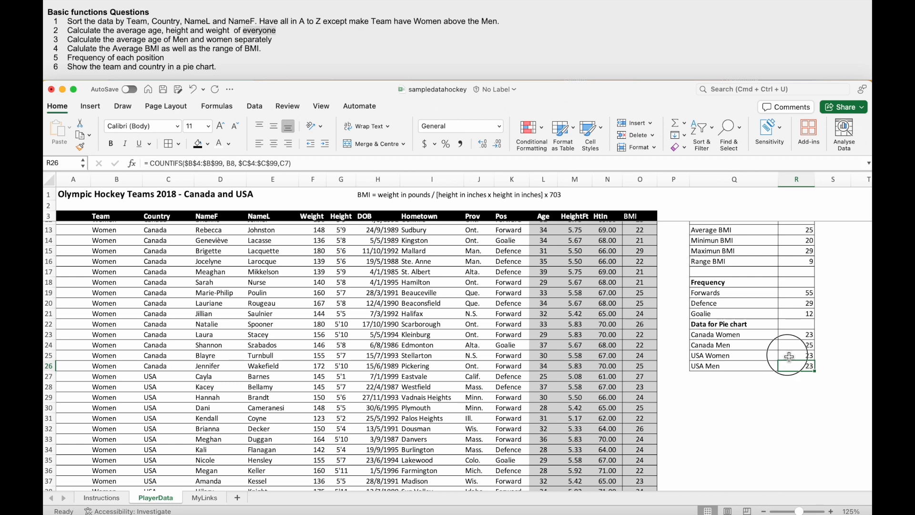
click(234, 164)
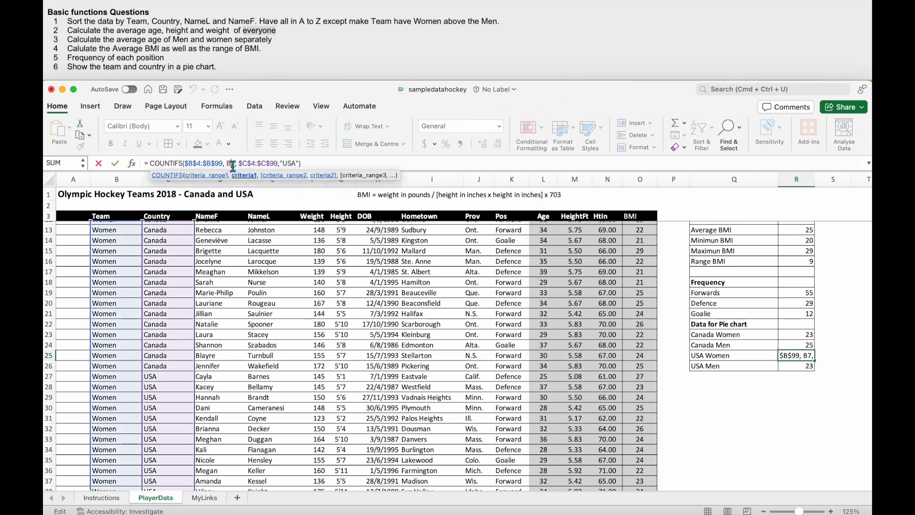
text("Men")
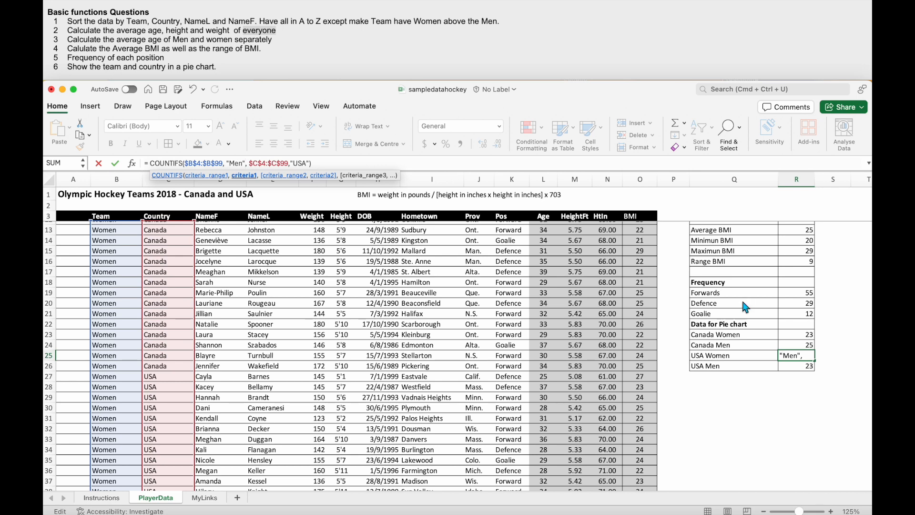
key(Return)
- Set the USA Men COUNTIFS formula in R26 to use team criterion "Men" and country criterion "USA"
double_click(233, 165)
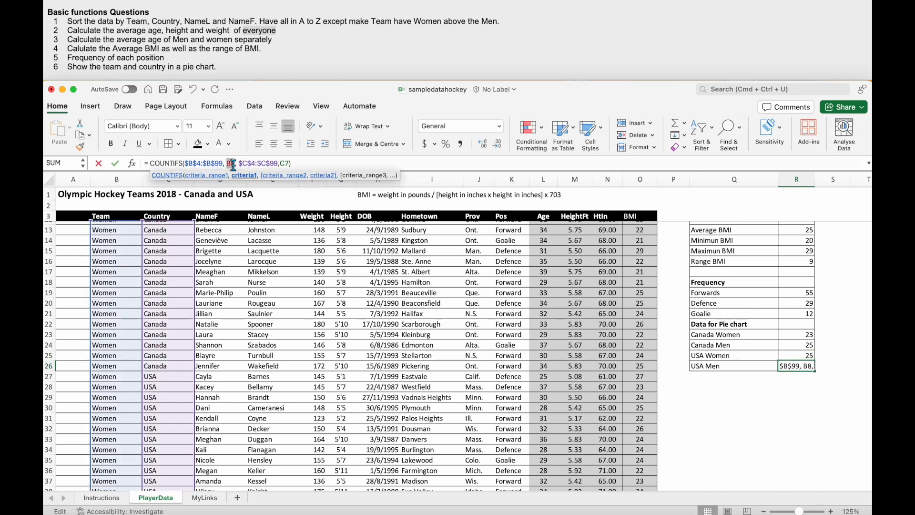
text("Men)
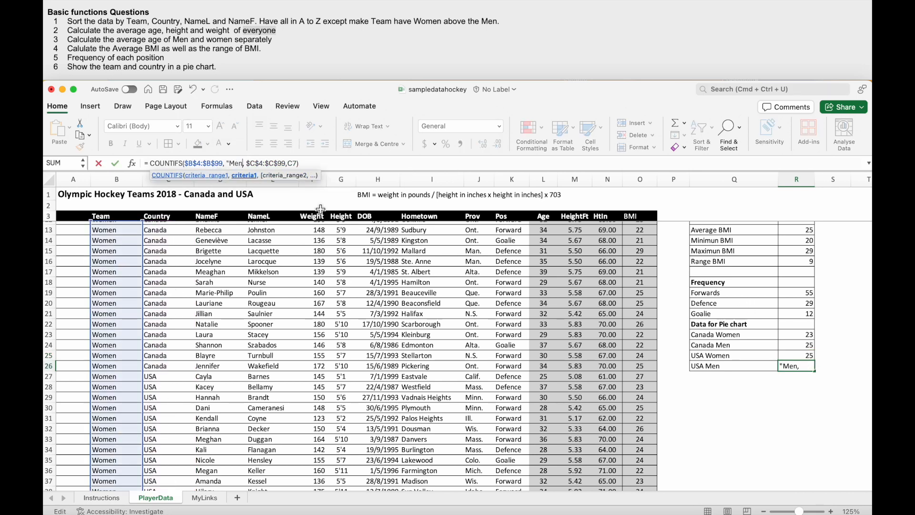
text(")
double_click(294, 164)
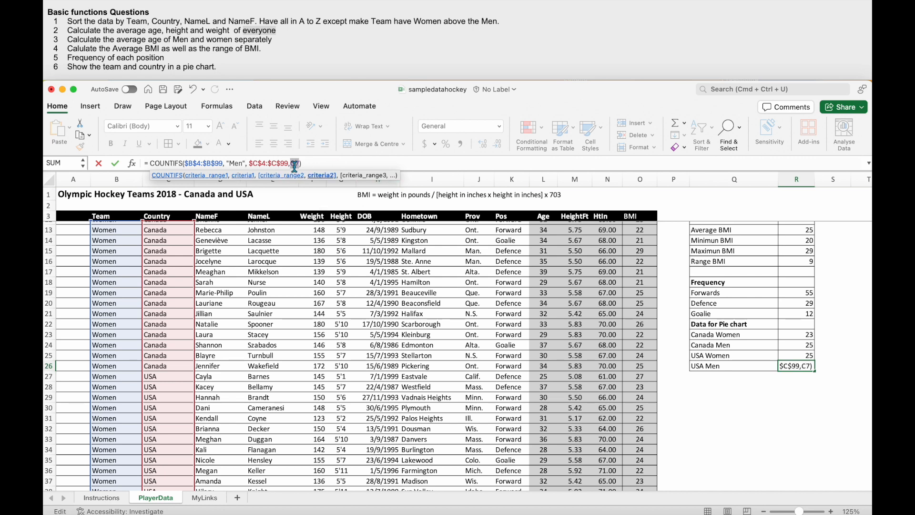
text("USA)
key(Return)
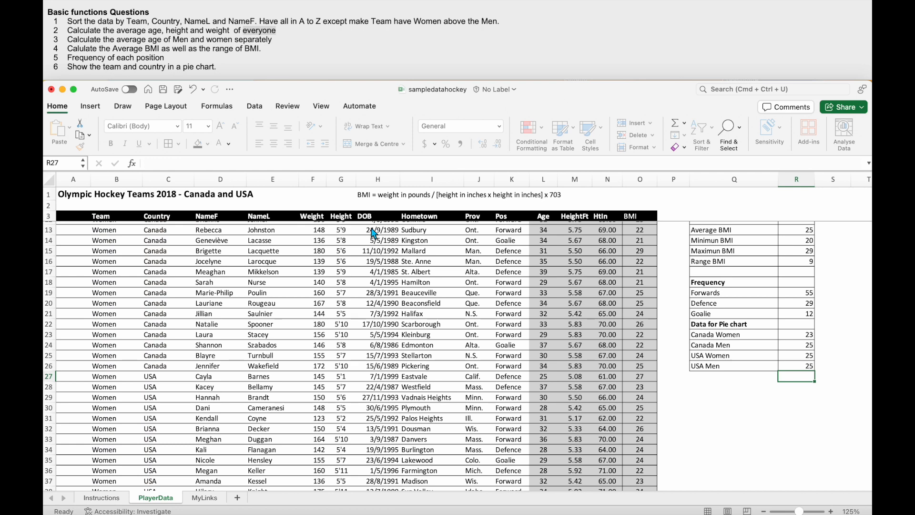
click(807, 368)
- Insert a basic 2D pie chart from the team and country counts in Q23:R26 and place it below that data
scroll(807, 368, right, 3)
scroll(807, 367, right, 1)
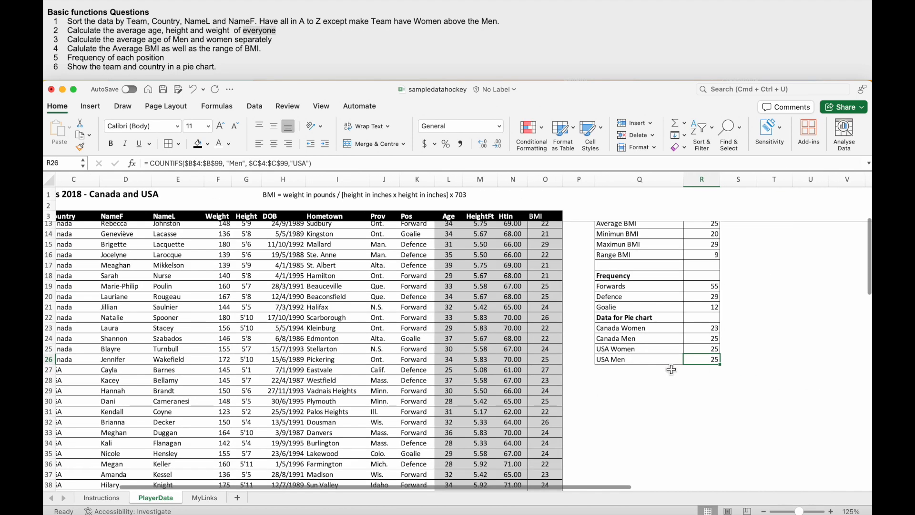
drag(594, 328, 706, 360)
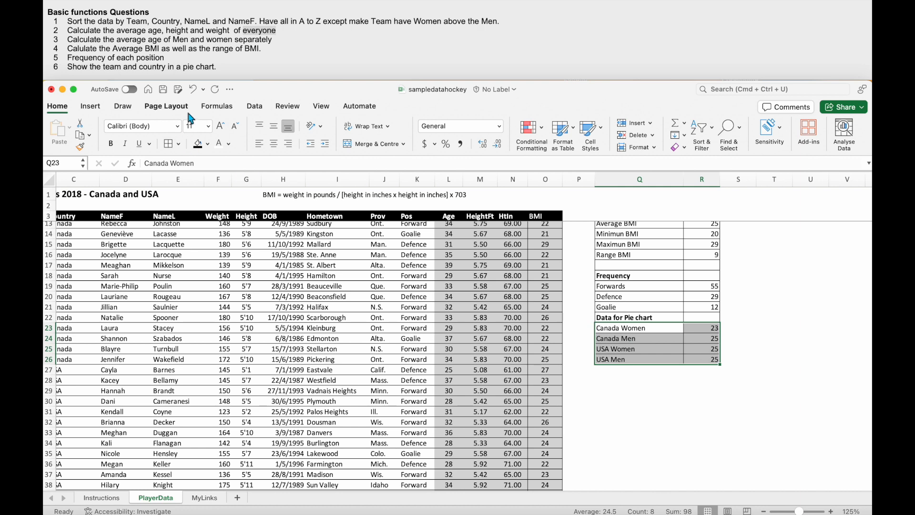
click(90, 105)
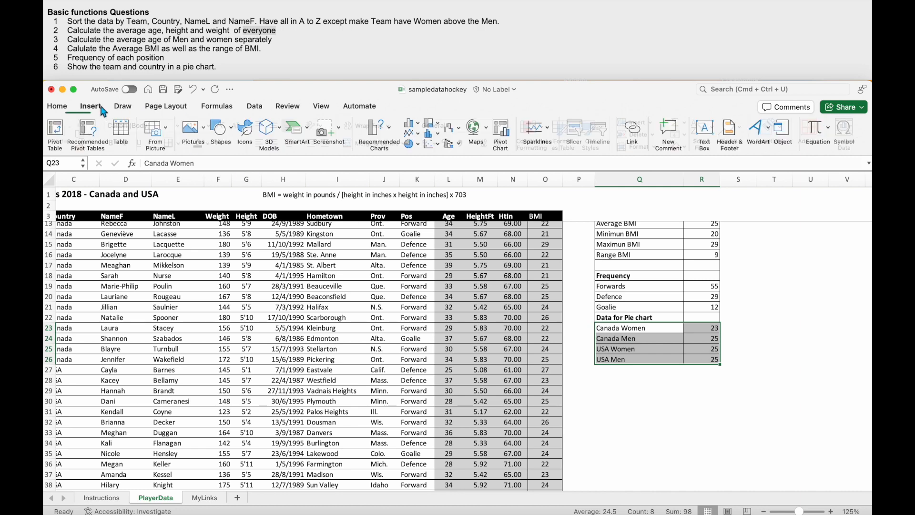
click(420, 144)
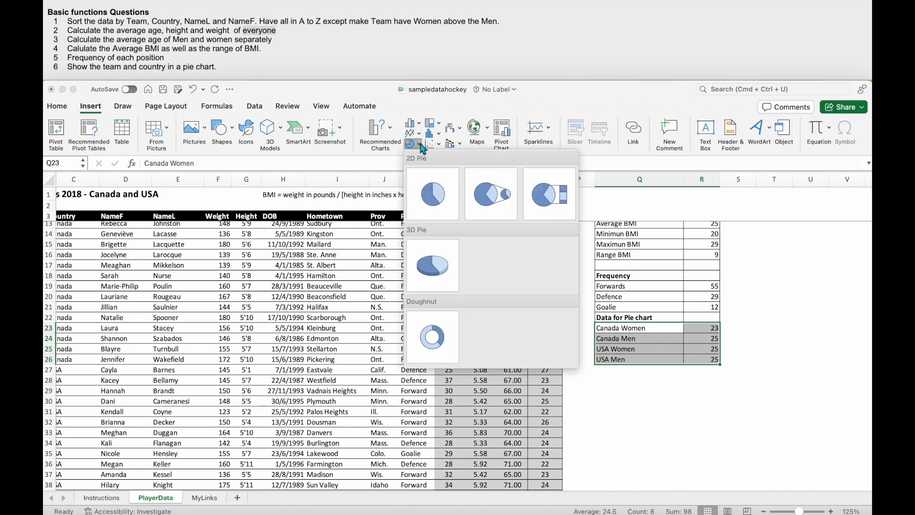
click(433, 197)
drag(495, 290, 723, 347)
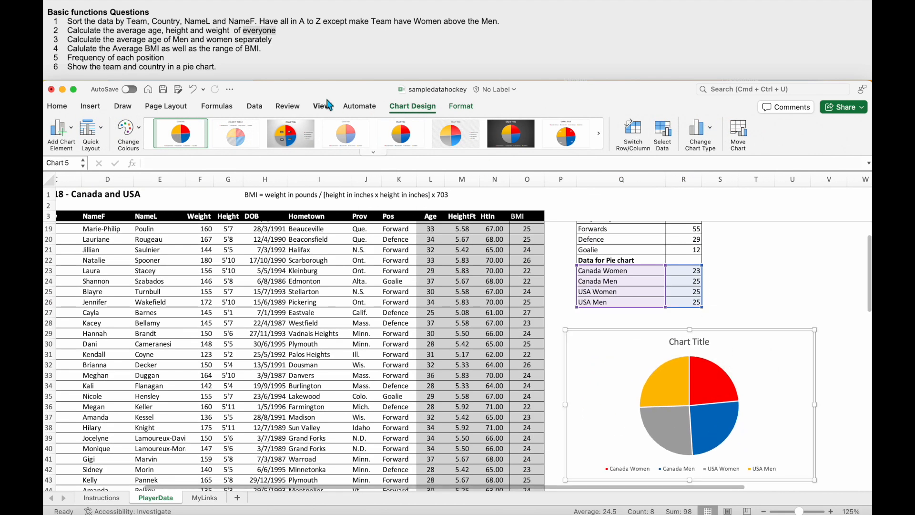
- Apply chart Style 3 to the pie chart and check its slice percentages and legend
click(303, 138)
scroll(646, 391, down, 1)
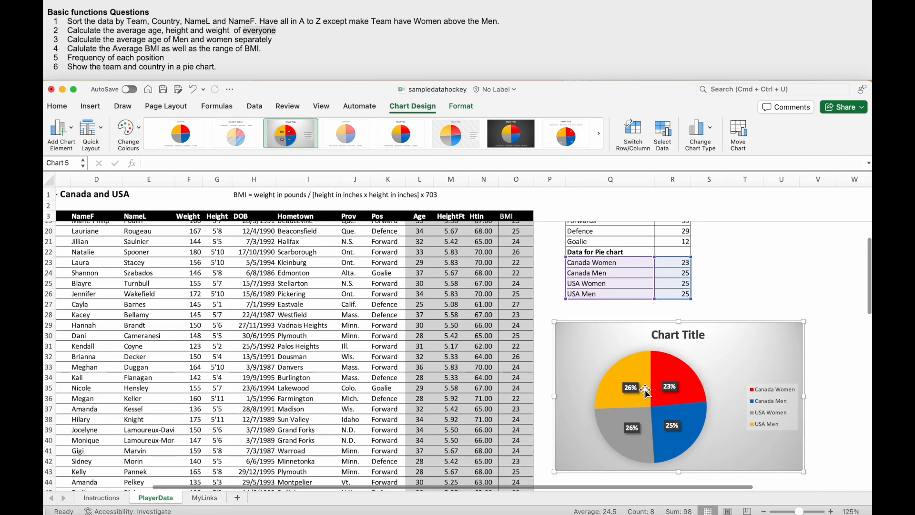
mouse_move(645, 392)
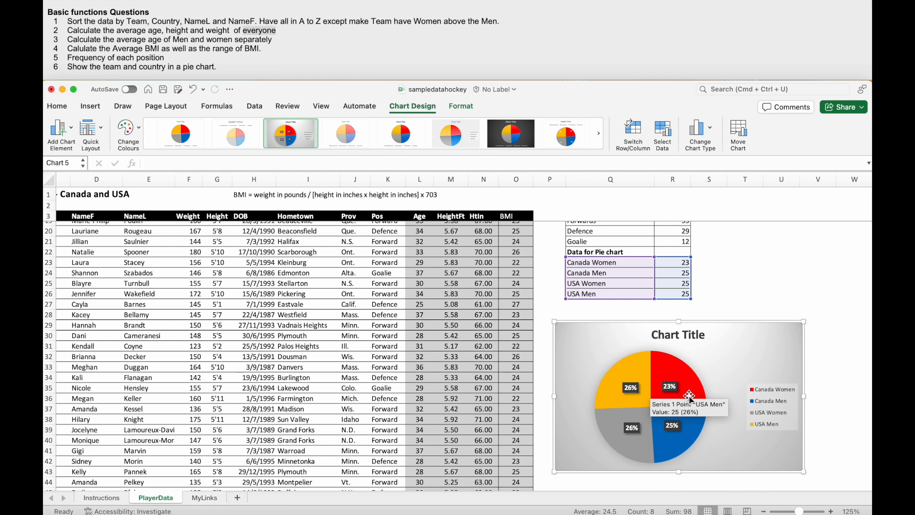
click(756, 392)
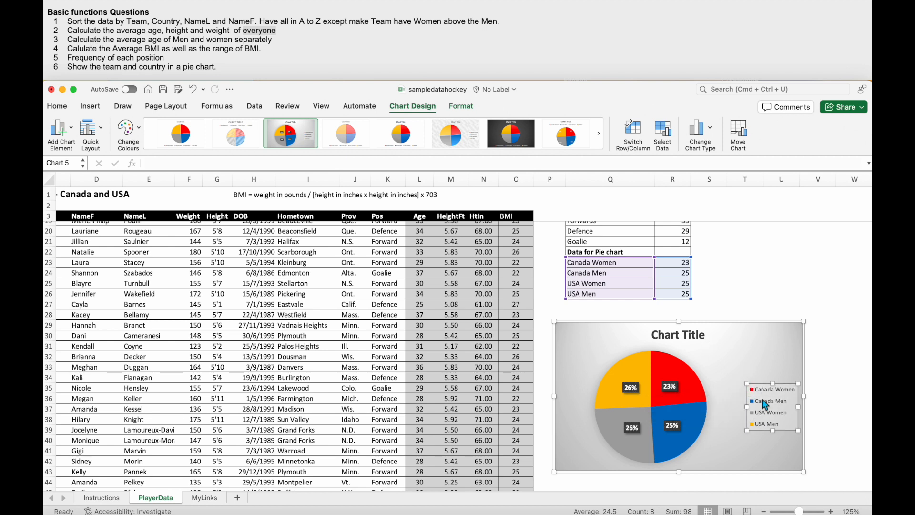
- Change the pie chart's title to "Team per Country" and close the title formatting options
click(680, 338)
double_click(679, 337)
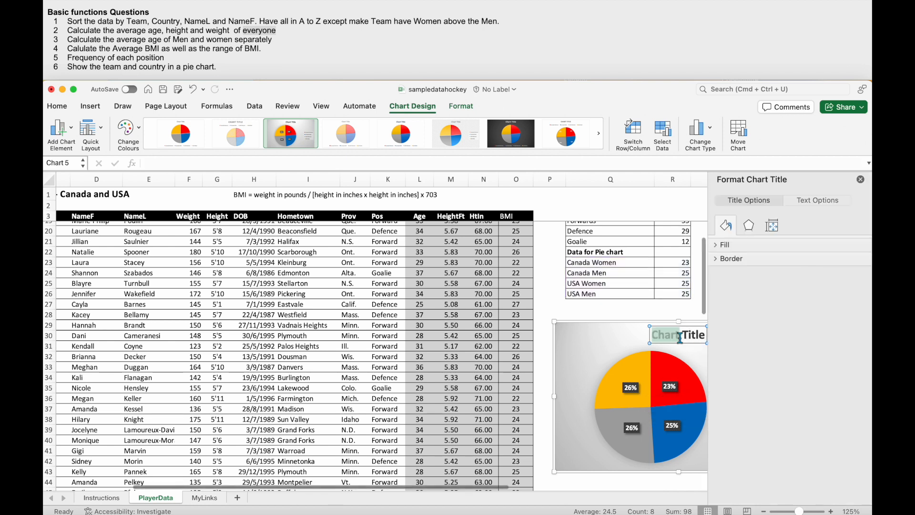
triple_click(679, 336)
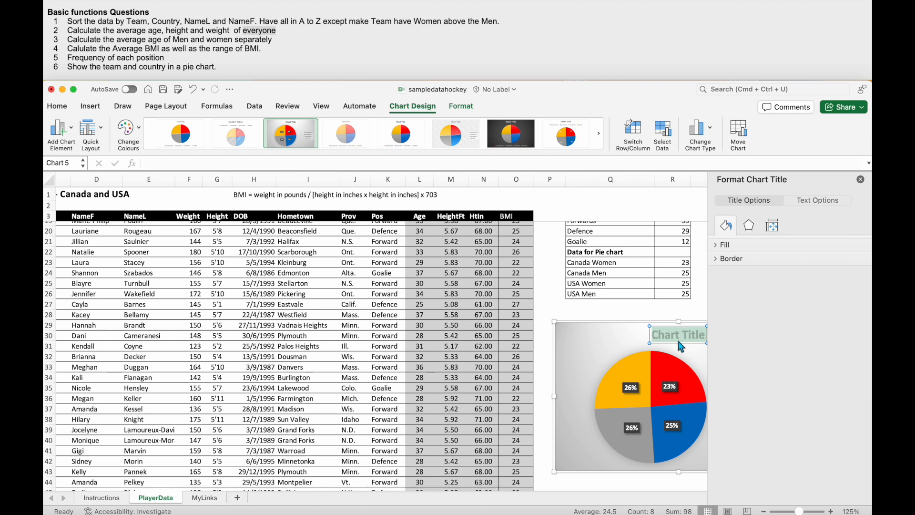
text(Team per country)
key(BackSpace)
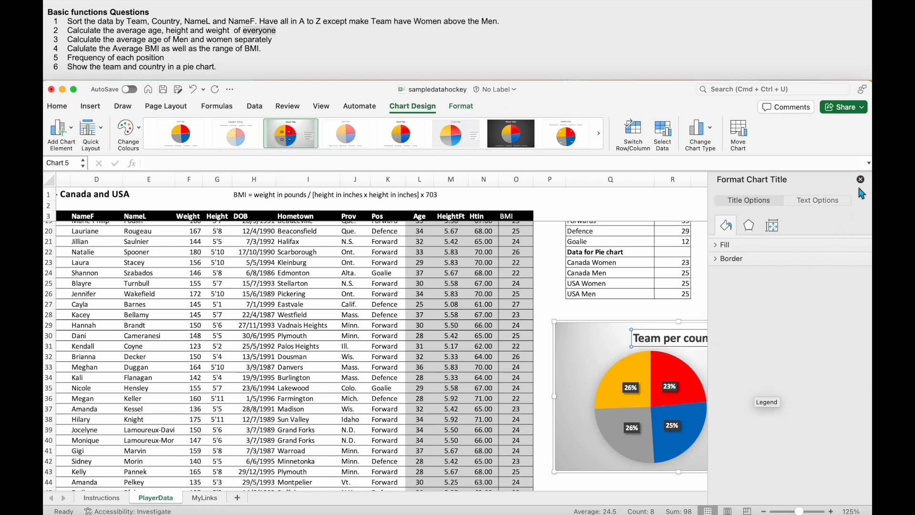
click(860, 180)
click(690, 338)
text(C)
key(Delete)
click(719, 305)
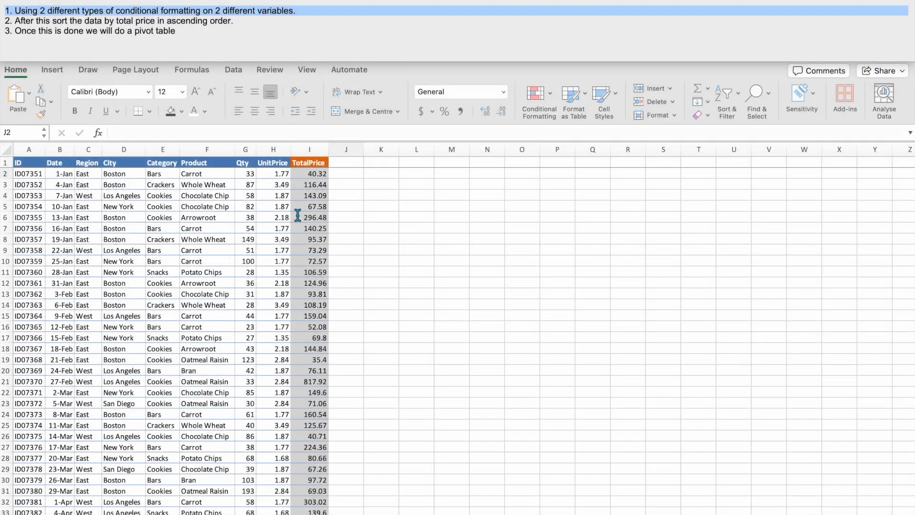
- In the sampledatafoodsales workbook, apply the green-yellow-red colour scale to the UnitPrice values in H2:H245
click(203, 11)
triple_click(202, 11)
click(276, 167)
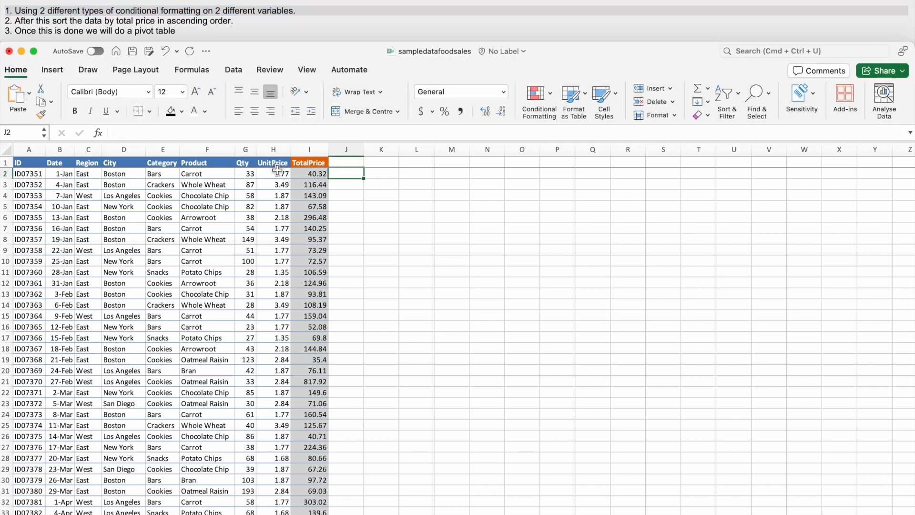
click(276, 173)
key(super+shift+Down)
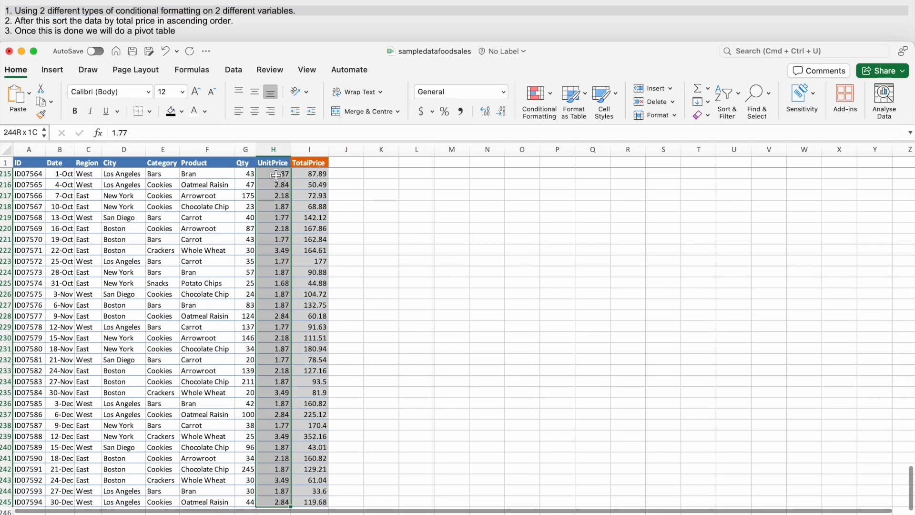
click(551, 104)
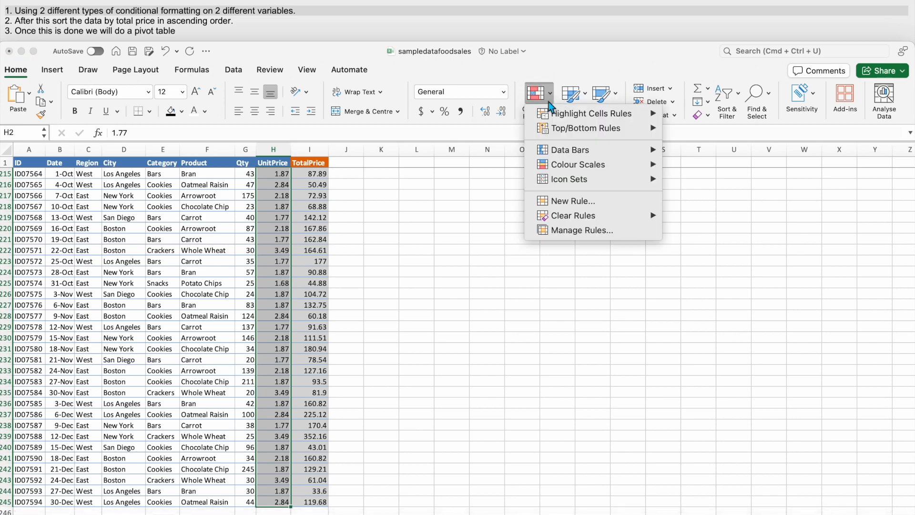
mouse_move(565, 165)
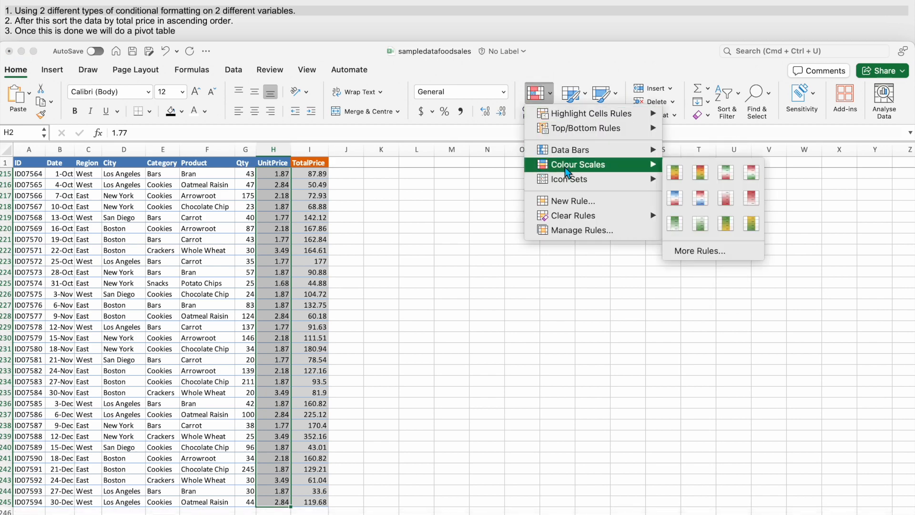
click(670, 170)
scroll(265, 216, up, 20)
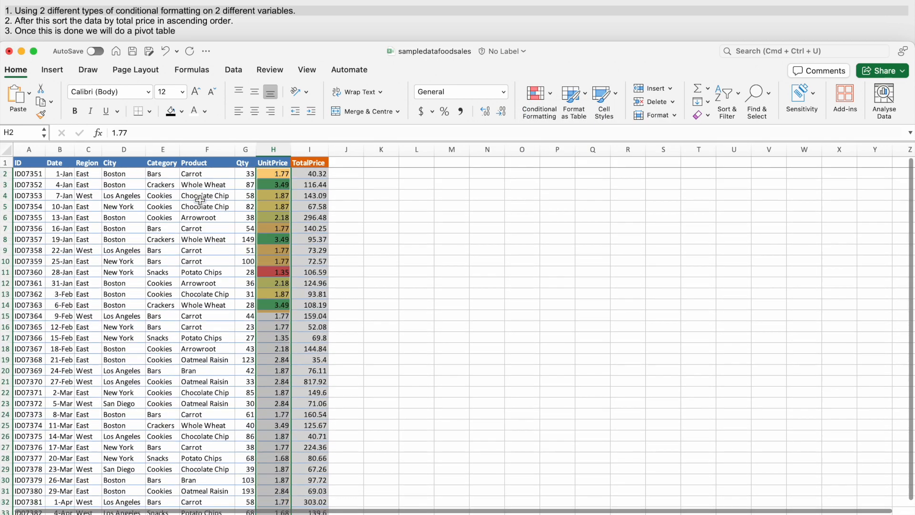
- Examine how the colour scale shades high, middle and low prices throughout the UnitPrice column
click(265, 217)
click(278, 240)
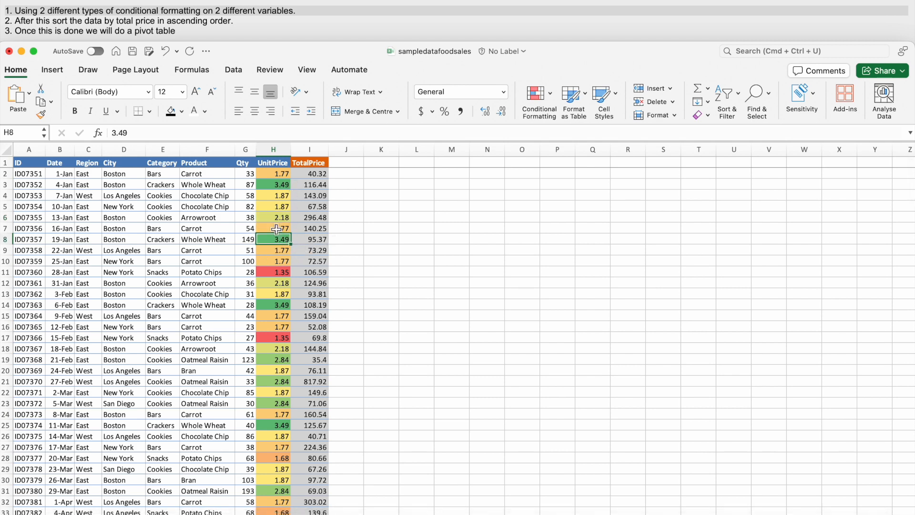
scroll(276, 229, down, 2)
click(279, 254)
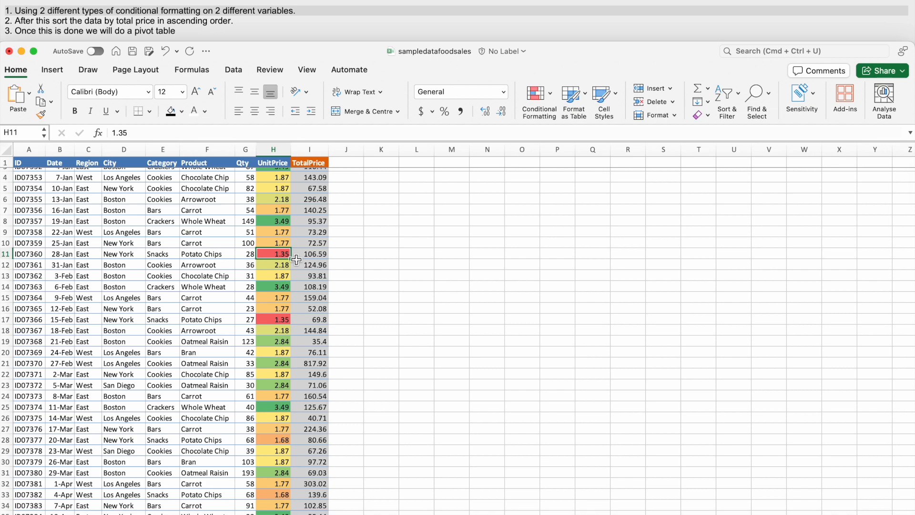
scroll(266, 314, down, 8)
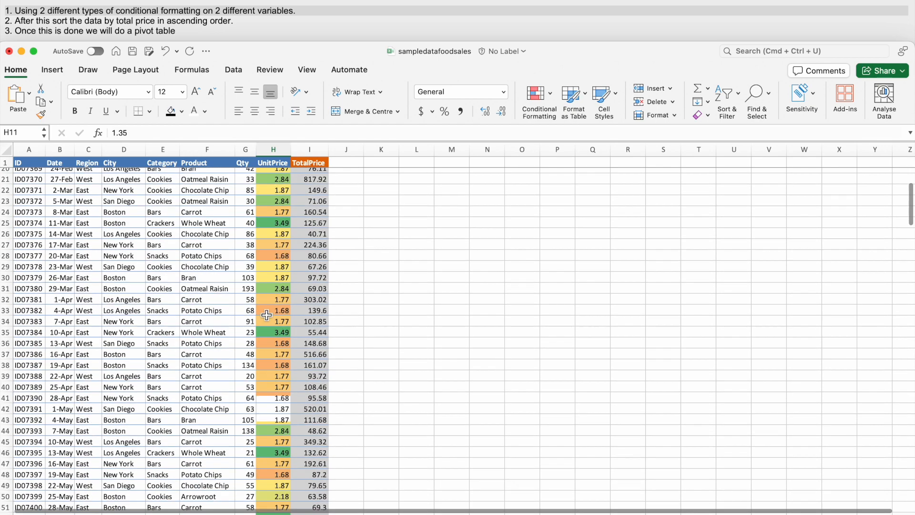
scroll(245, 434, down, 15)
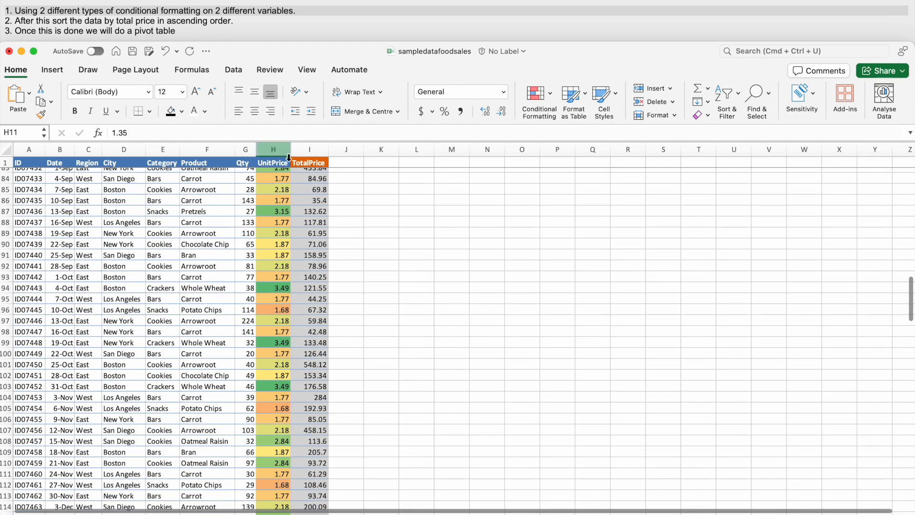
scroll(268, 439, down, 3)
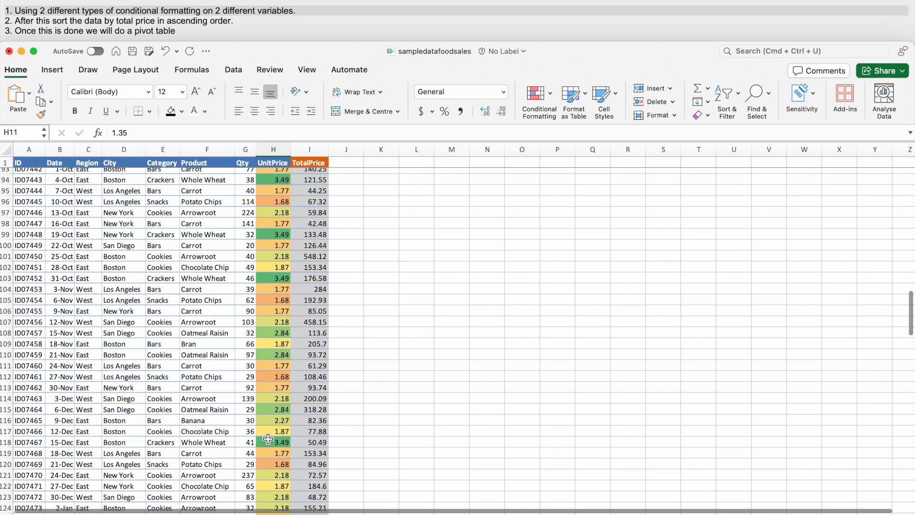
scroll(267, 439, down, 5)
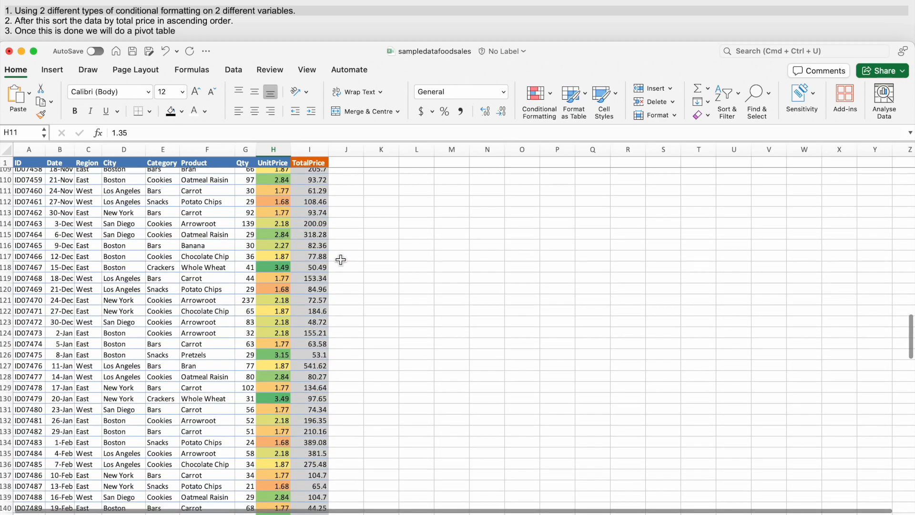
scroll(224, 355, down, 3)
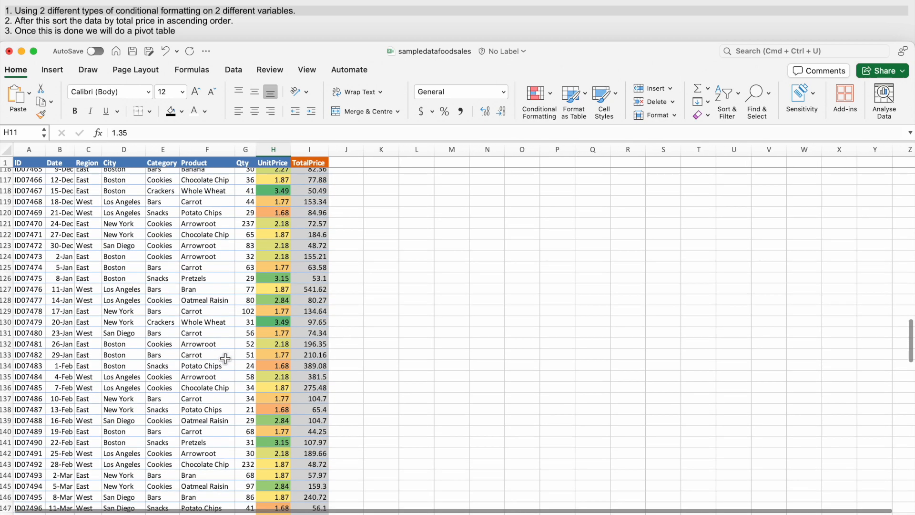
scroll(225, 358, up, 20)
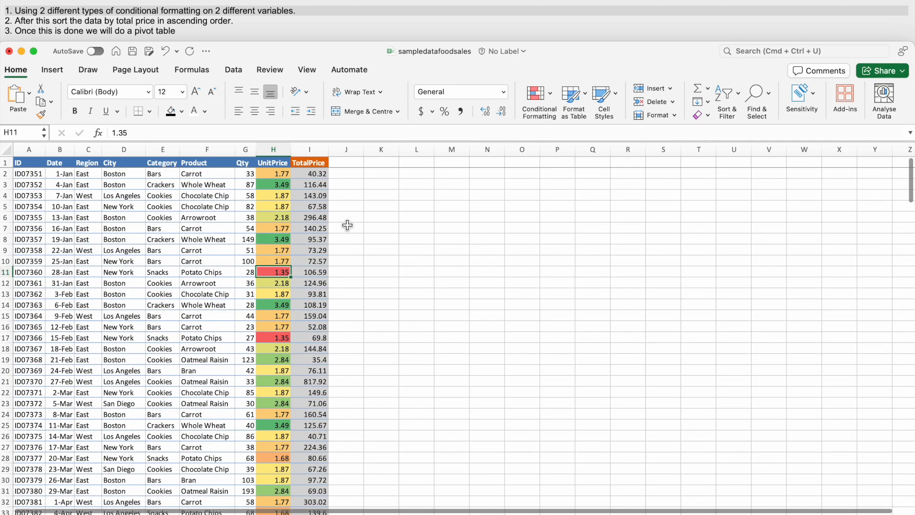
- Highlight the top 25 percent of TotalPrice values in I2:I245 with green fill and dark green text
click(320, 176)
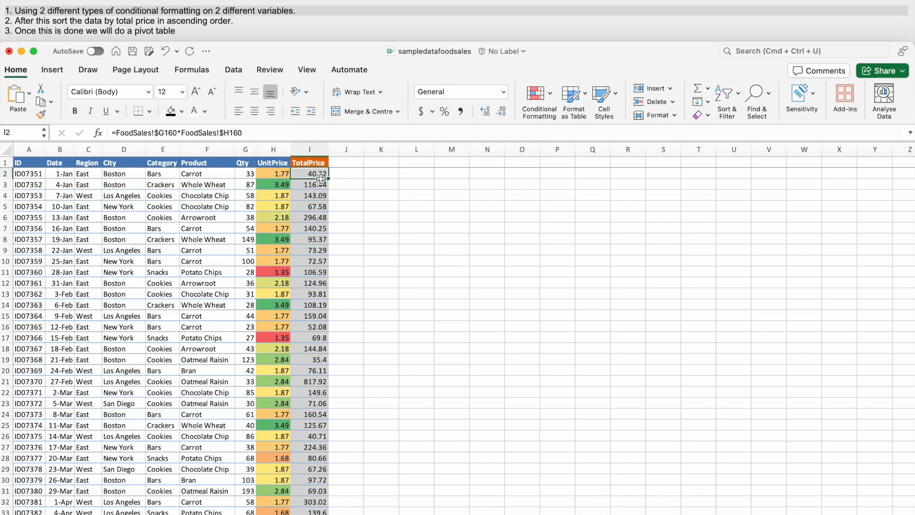
key(super+shift+Down)
scroll(409, 238, up, 20)
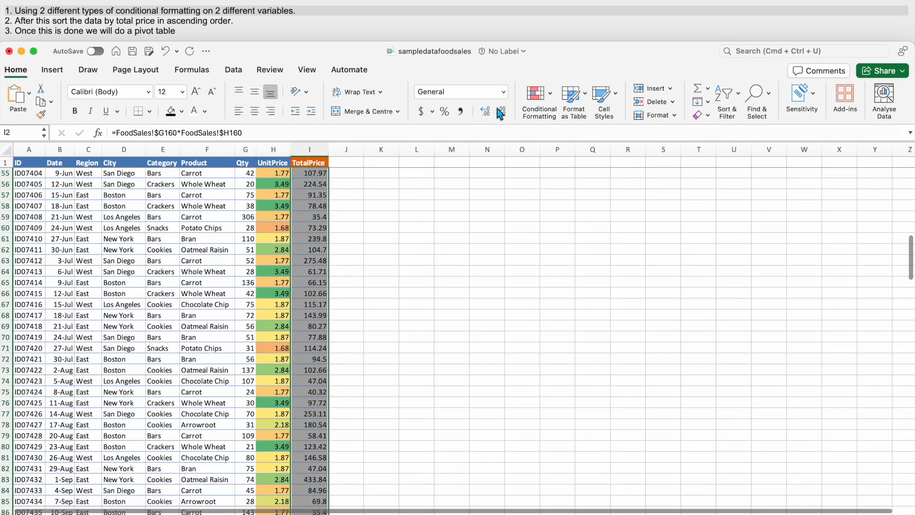
scroll(444, 267, up, 15)
click(536, 95)
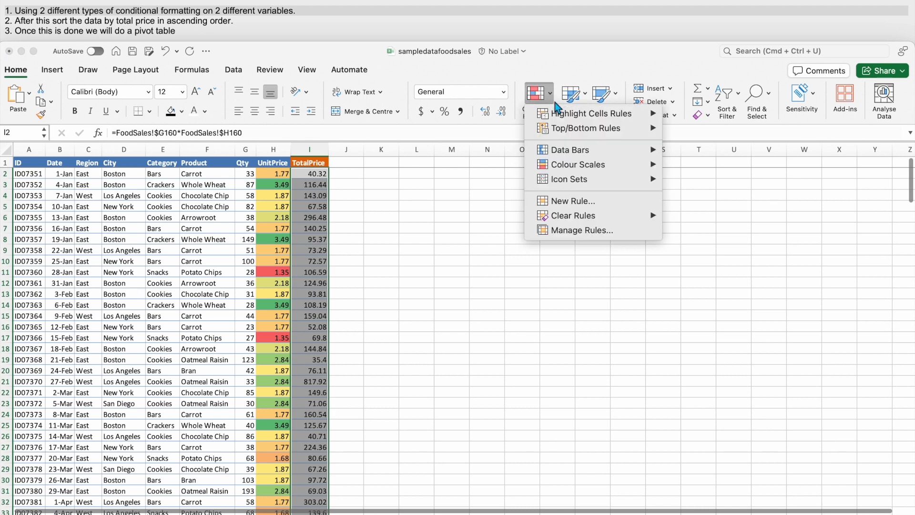
mouse_move(566, 128)
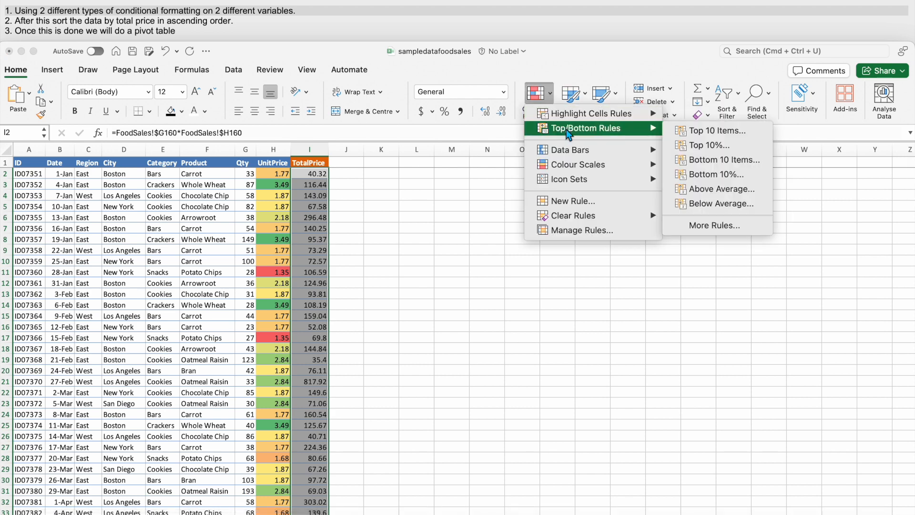
click(698, 146)
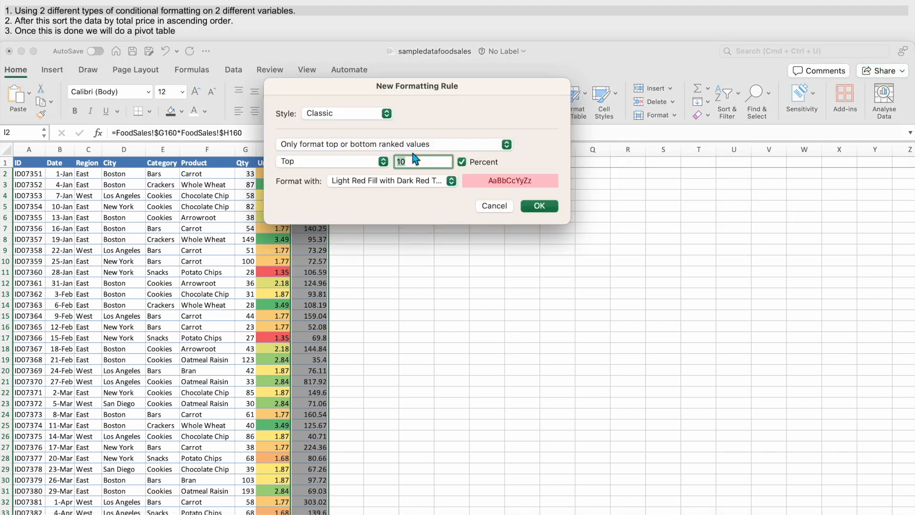
click(448, 181)
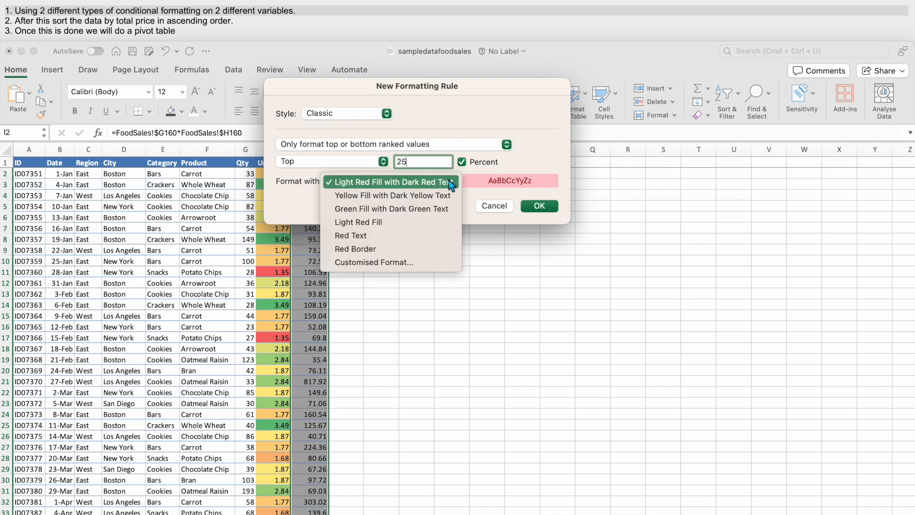
click(405, 212)
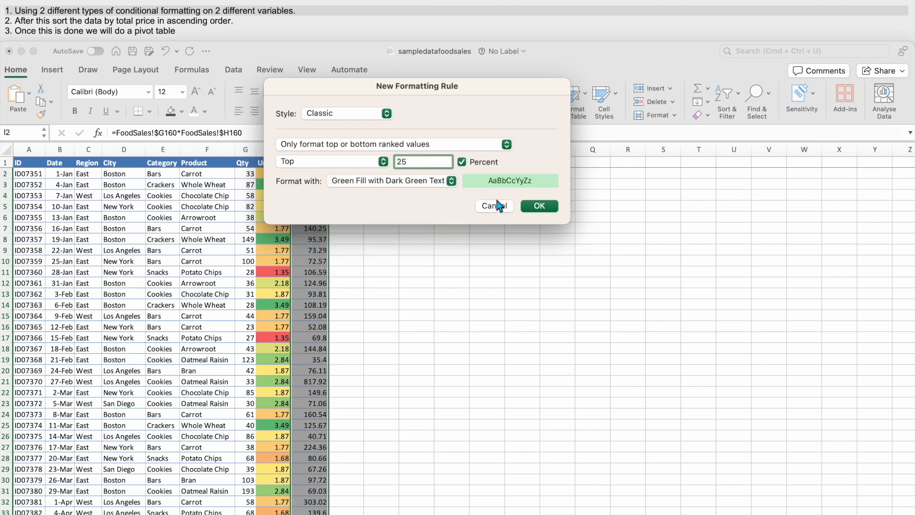
click(550, 209)
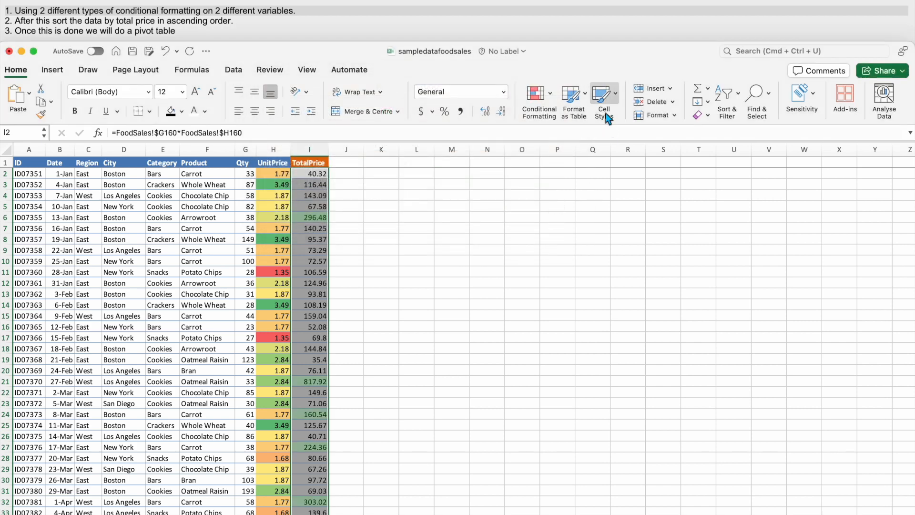
- Highlight the bottom 25 percent of TotalPrice values with light red fill and dark red text, and review the column's formatting
click(553, 98)
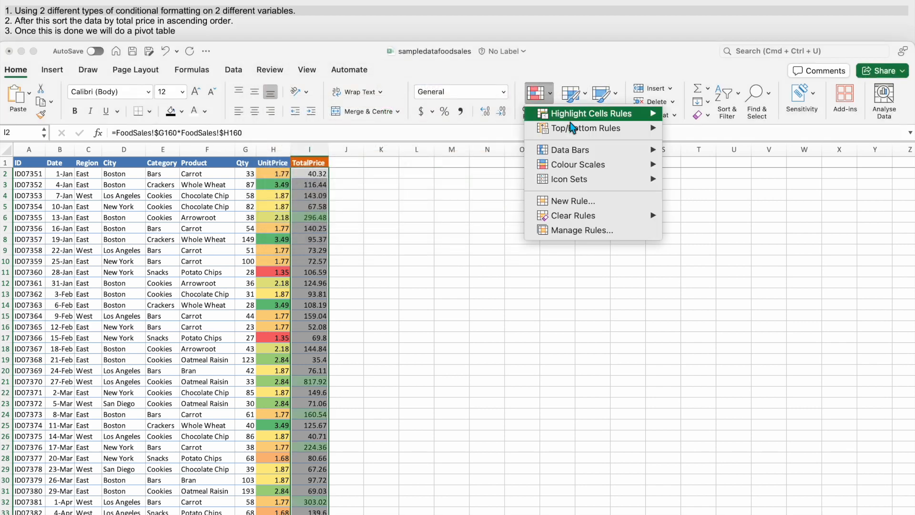
mouse_move(569, 125)
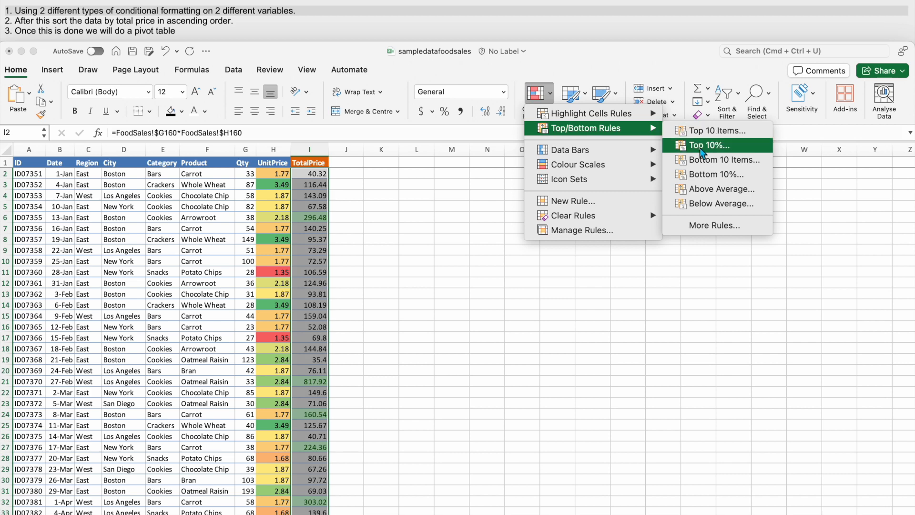
click(697, 175)
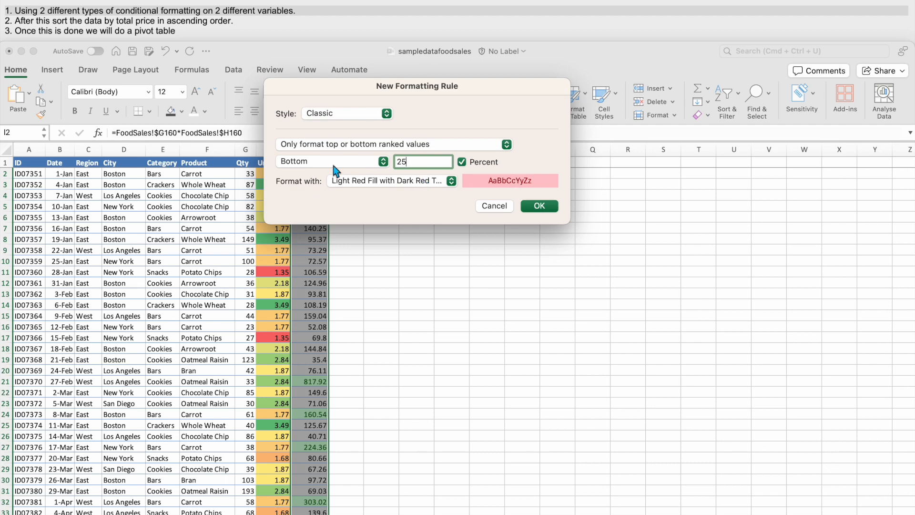
click(536, 206)
click(351, 228)
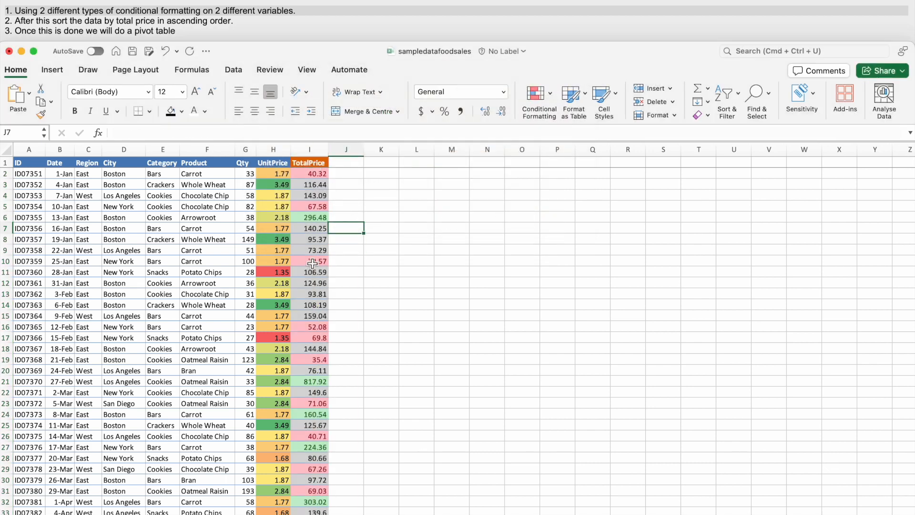
scroll(312, 263, down, 4)
scroll(312, 273, up, 3)
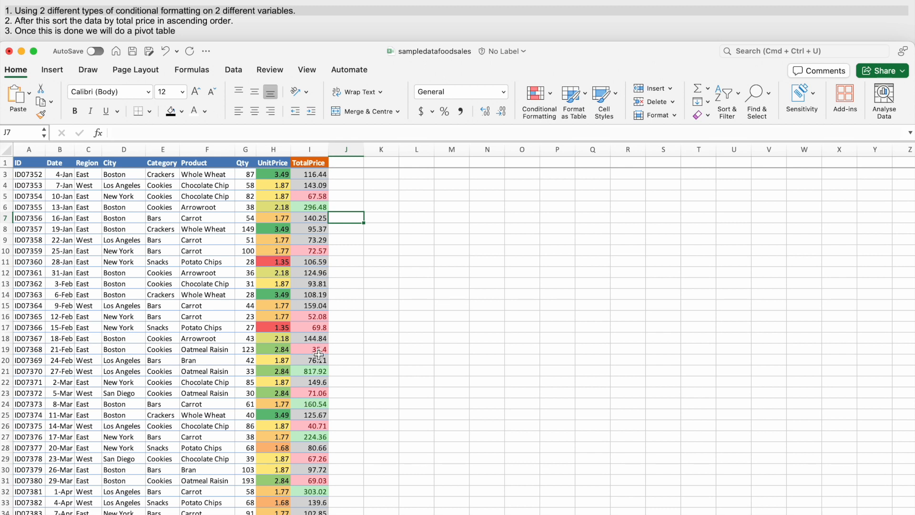
scroll(318, 354, down, 10)
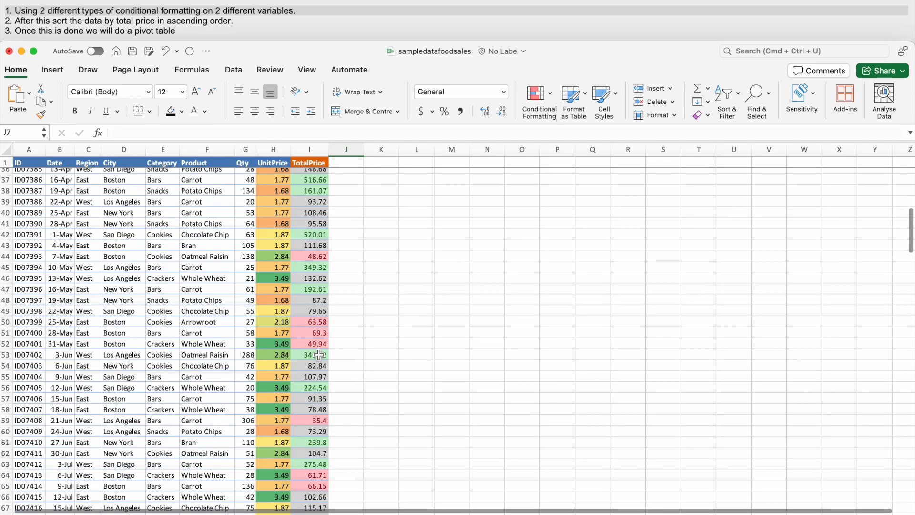
scroll(319, 354, up, 7)
scroll(279, 275, up, 4)
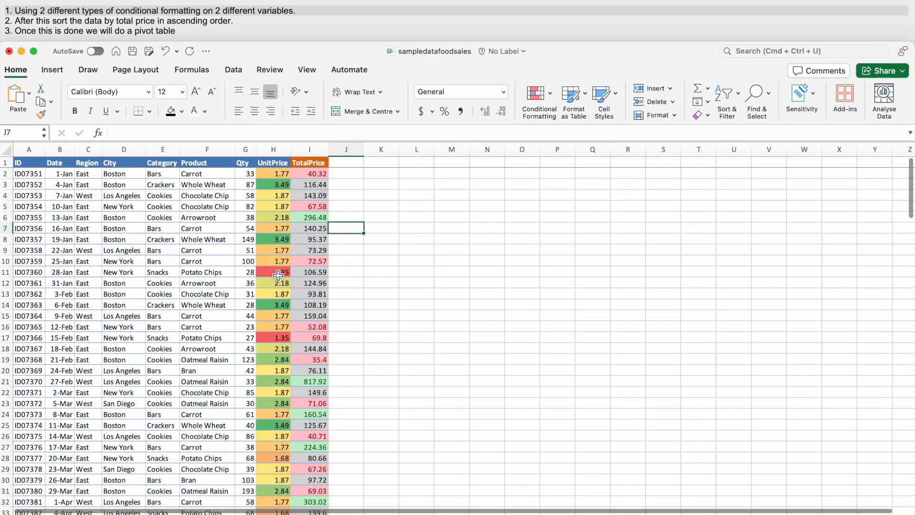
- Sort the TotalPrice column from smallest to largest, continuing with the current selection only
click(88, 16)
double_click(91, 21)
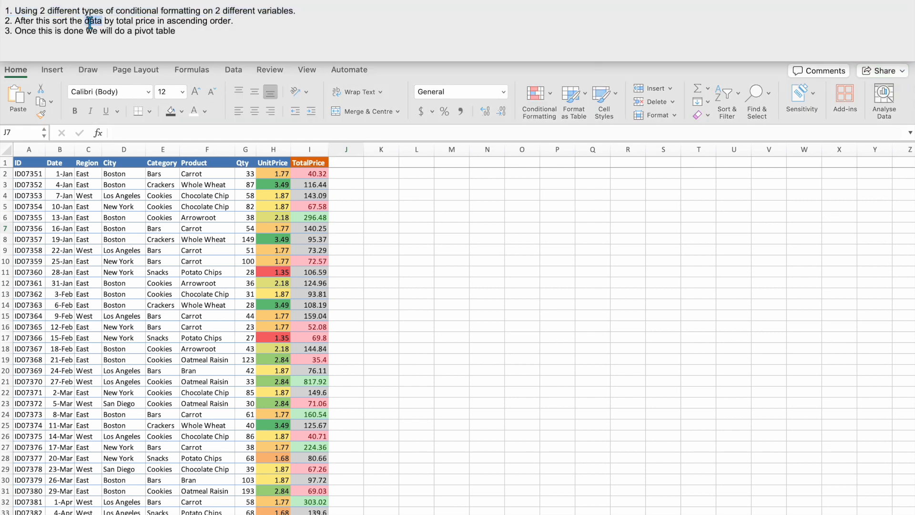
click(315, 188)
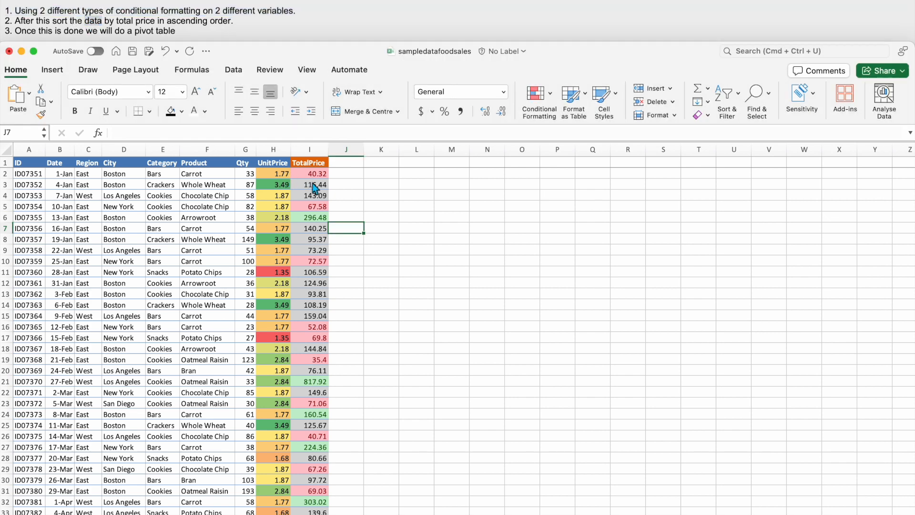
click(316, 175)
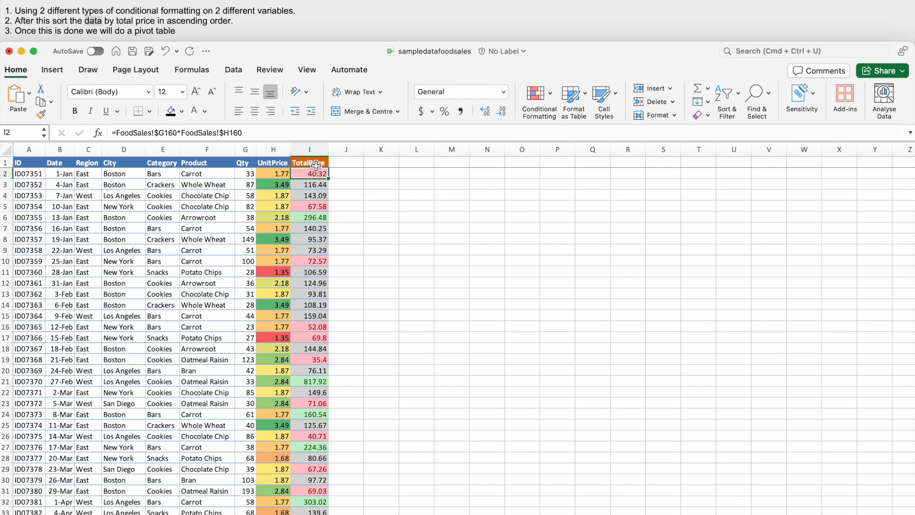
click(316, 153)
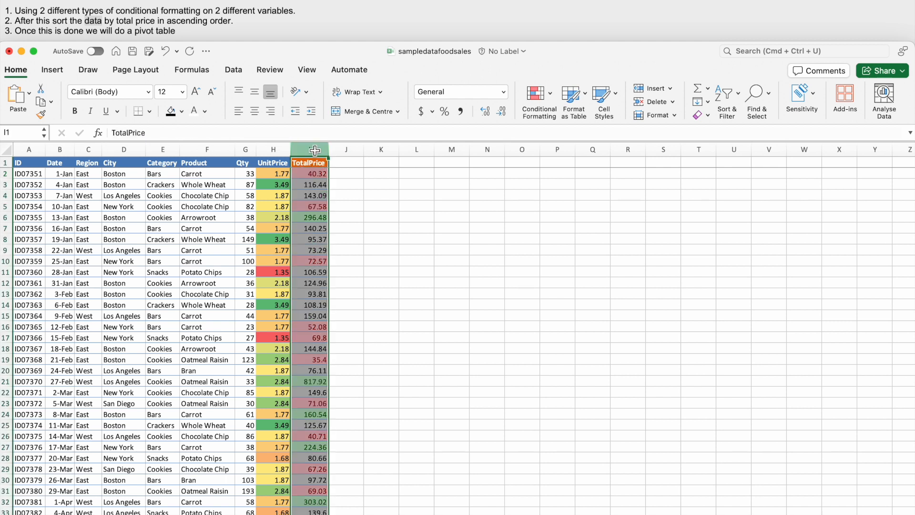
click(737, 100)
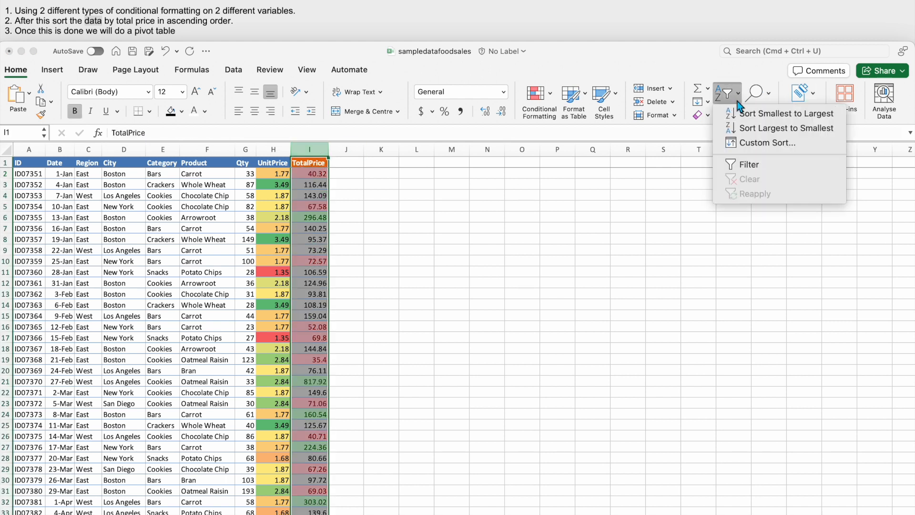
click(741, 113)
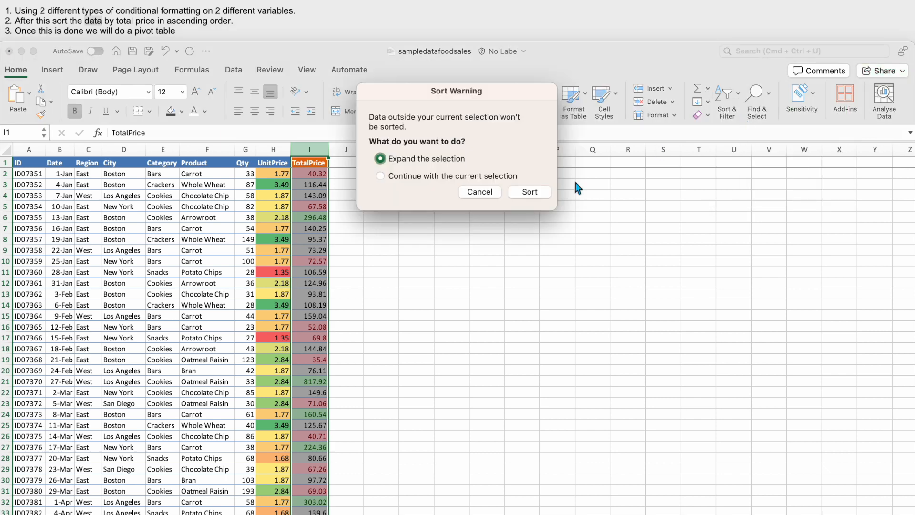
click(380, 176)
click(526, 192)
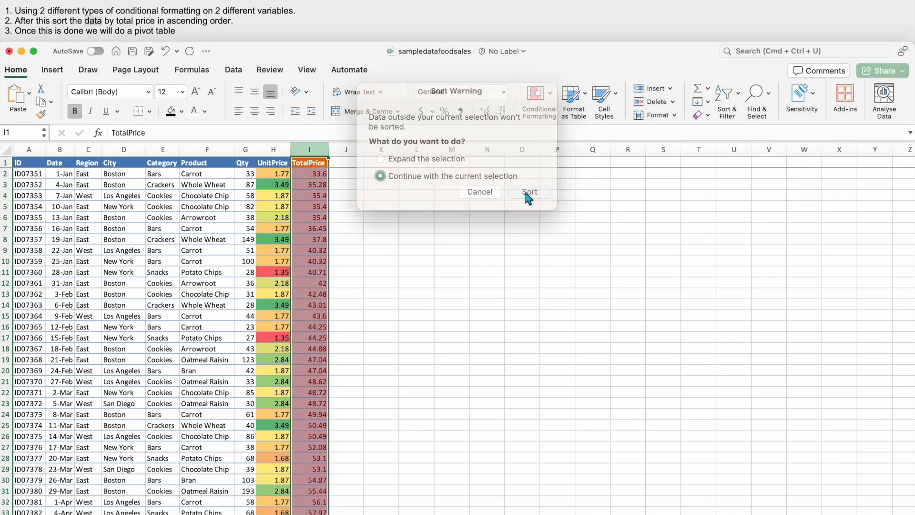
- Examine the sorted TotalPrice column for its ascending order and its red, grey and green bands
click(345, 177)
click(317, 175)
scroll(317, 177, right, 1)
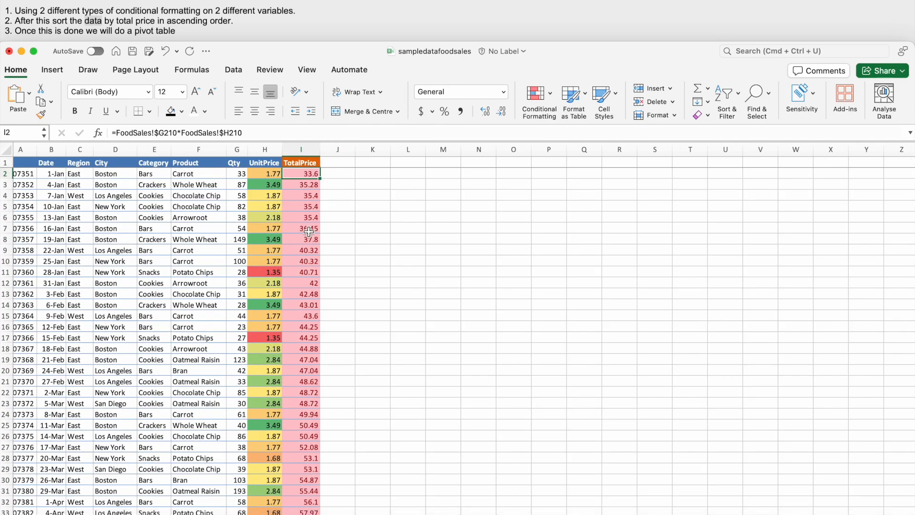
scroll(309, 232, down, 12)
scroll(309, 232, left, 1)
scroll(309, 231, down, 7)
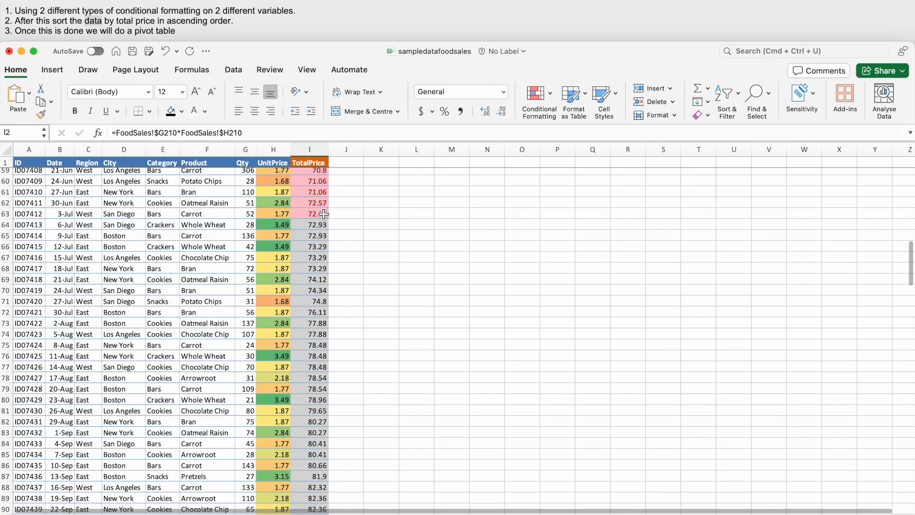
scroll(324, 238, down, 20)
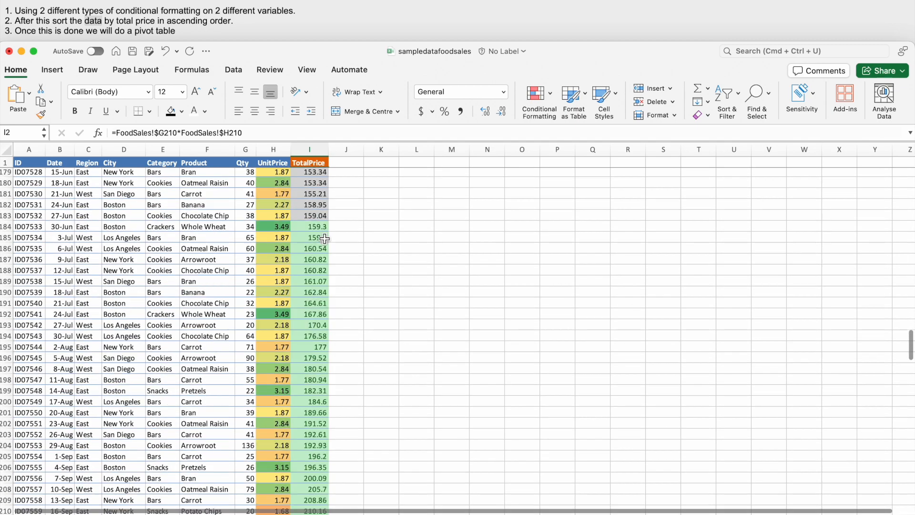
scroll(324, 239, up, 14)
scroll(324, 238, up, 20)
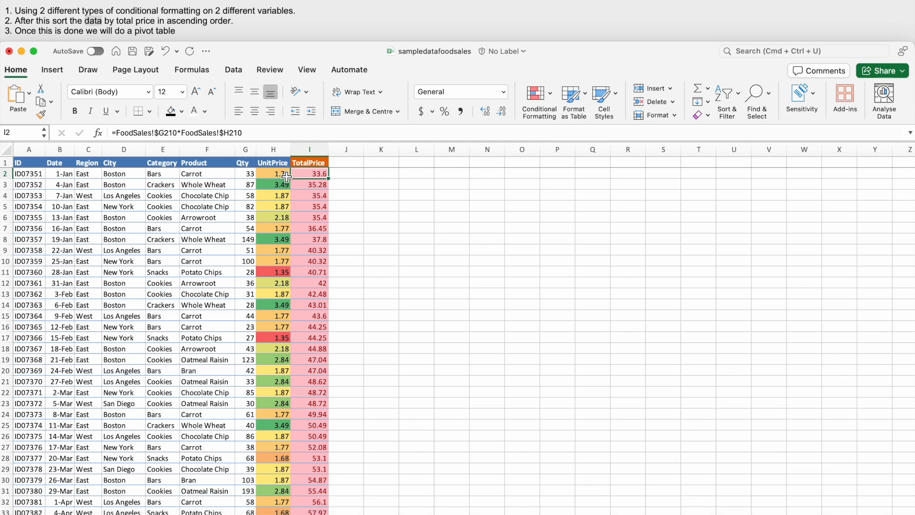
- Re-enter the header "ID" in cell A1
click(21, 162)
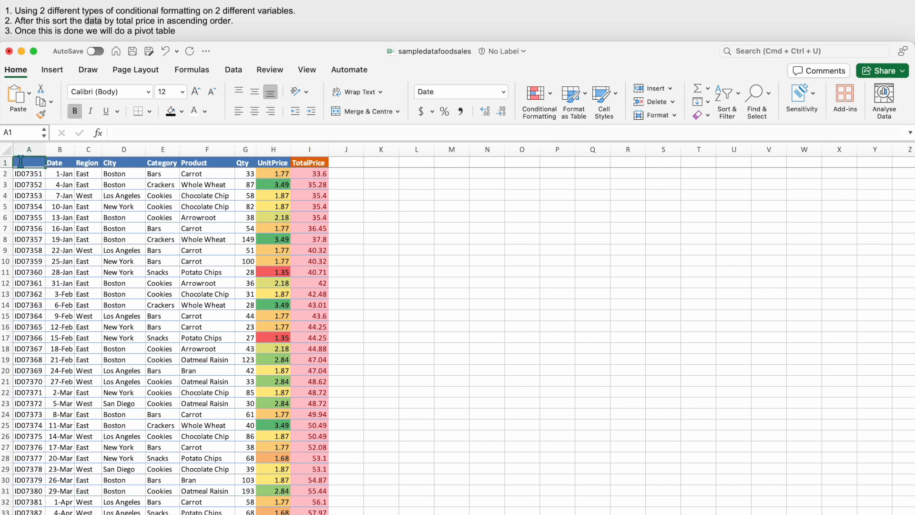
text(ID)
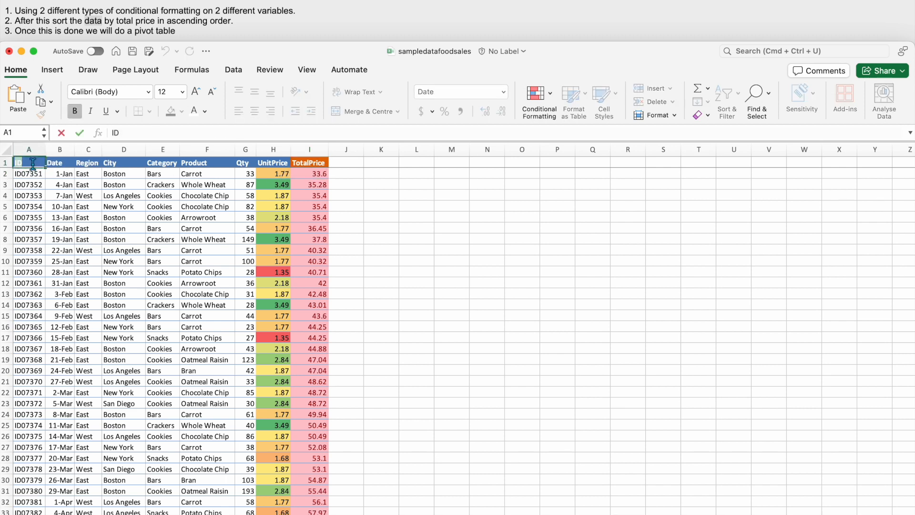
click(311, 188)
- Apply a custom sort to the whole table A1:I245 by TotalPrice values, smallest to largest, and check the order
click(31, 164)
key(shift+space)
key(super+shift+Left)
key(super+shift+Down)
click(730, 102)
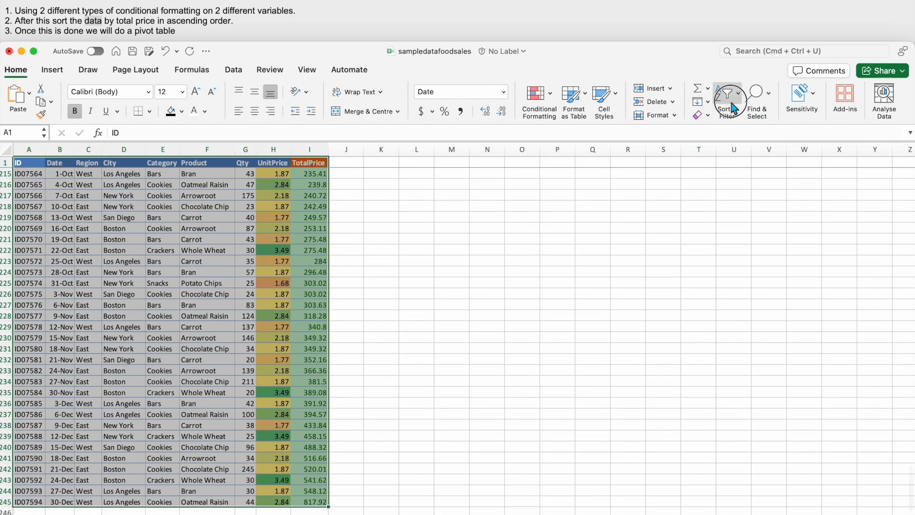
click(743, 141)
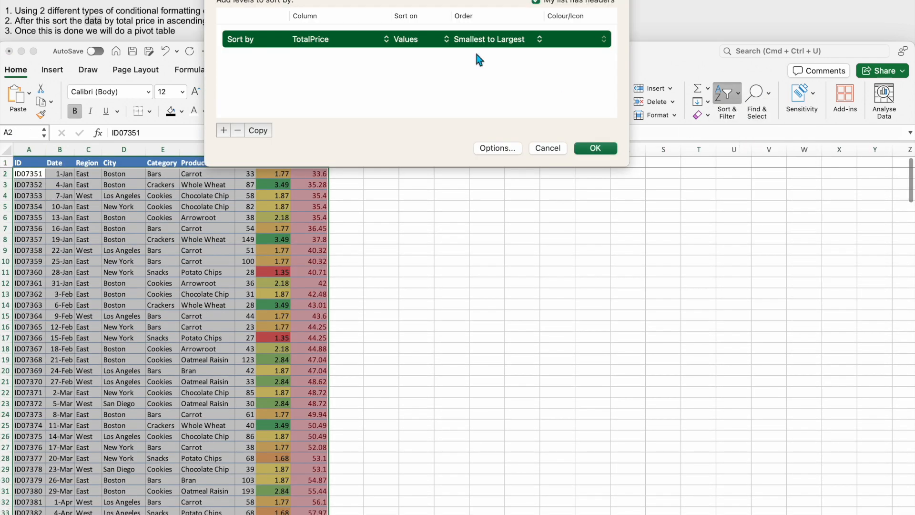
click(326, 39)
click(326, 39)
click(596, 149)
click(373, 206)
scroll(305, 304, down, 20)
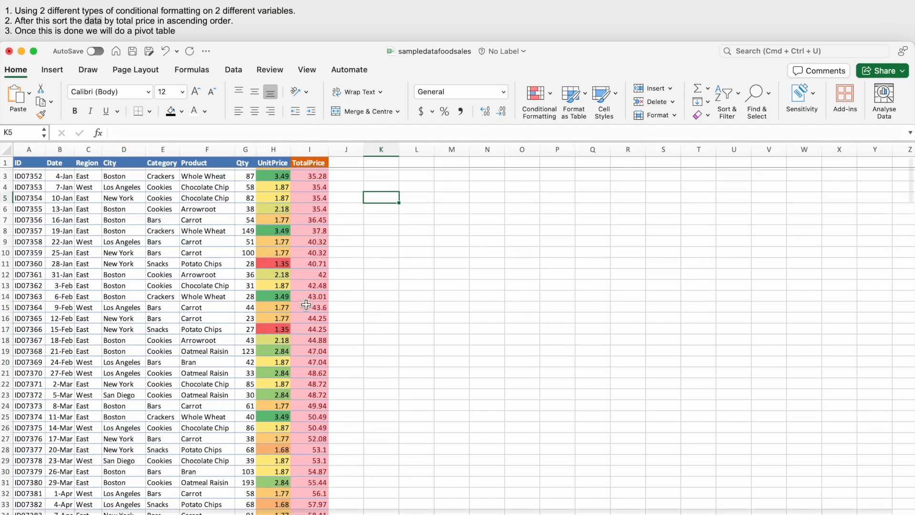
scroll(306, 305, up, 20)
scroll(349, 232, down, 1)
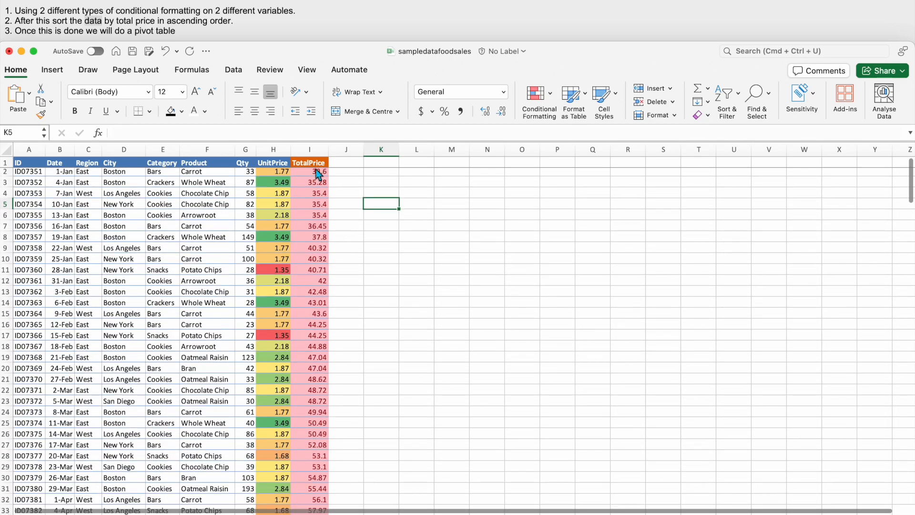
- Sort the whole table A1:I245 by ID from Z to A
click(316, 174)
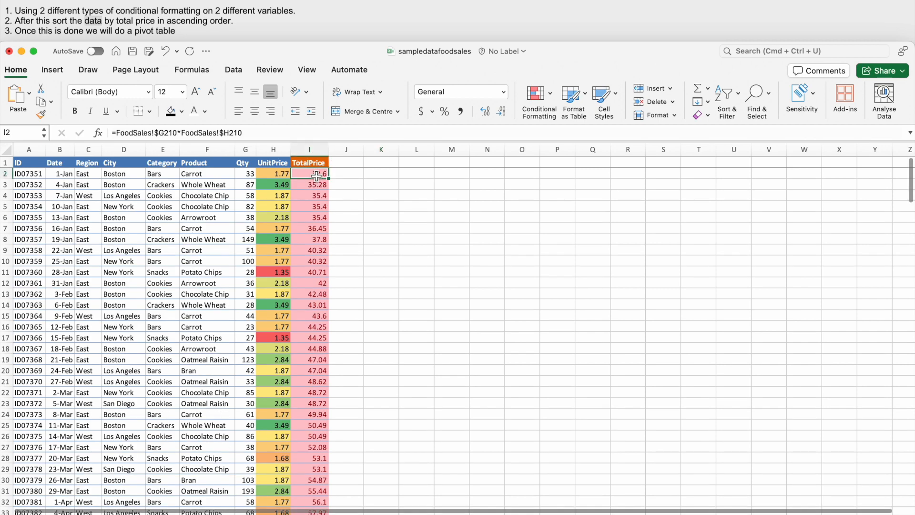
scroll(316, 175, up, 20)
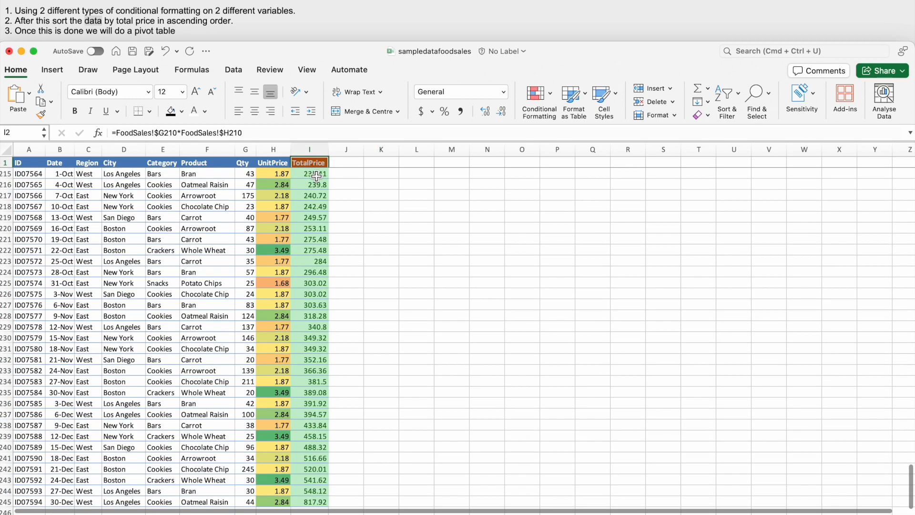
drag(309, 162, 27, 166)
key(super+shift+Down)
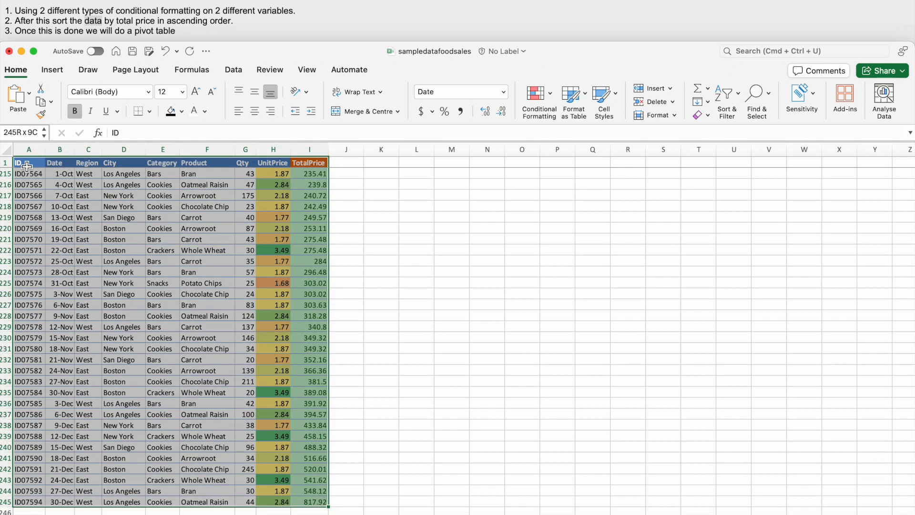
click(726, 94)
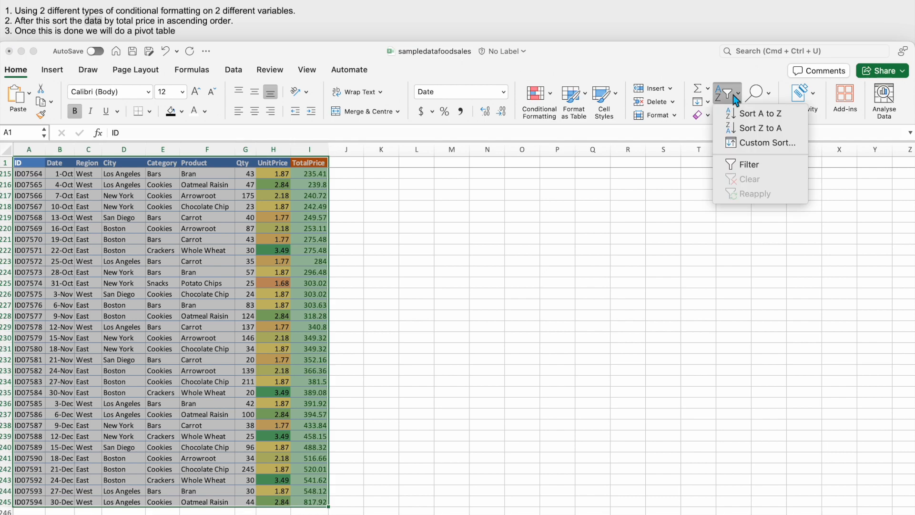
click(758, 127)
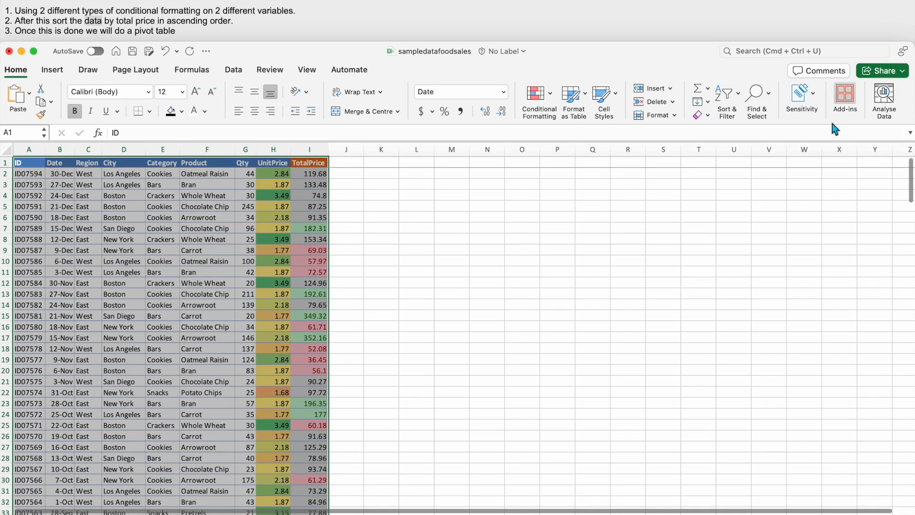
- Apply a custom sort to the whole table A1:I245 by TotalPrice values, largest to smallest
click(727, 98)
click(746, 143)
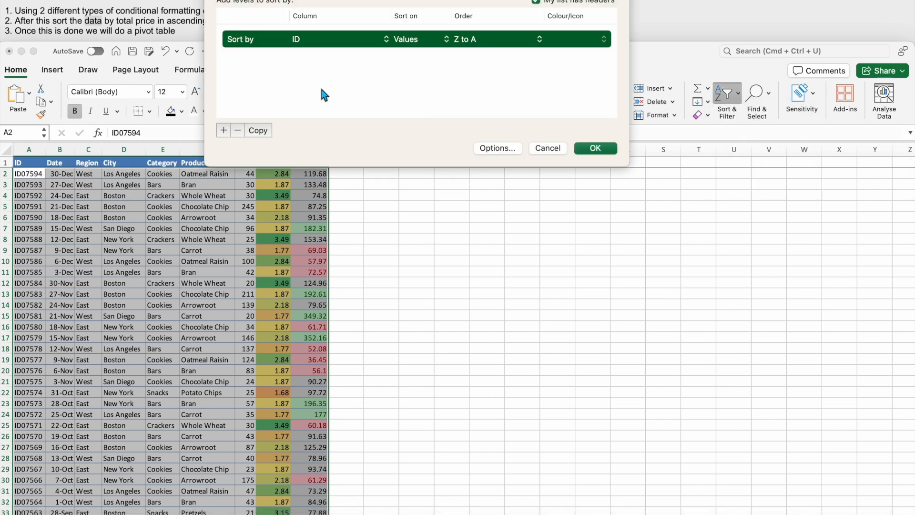
click(336, 38)
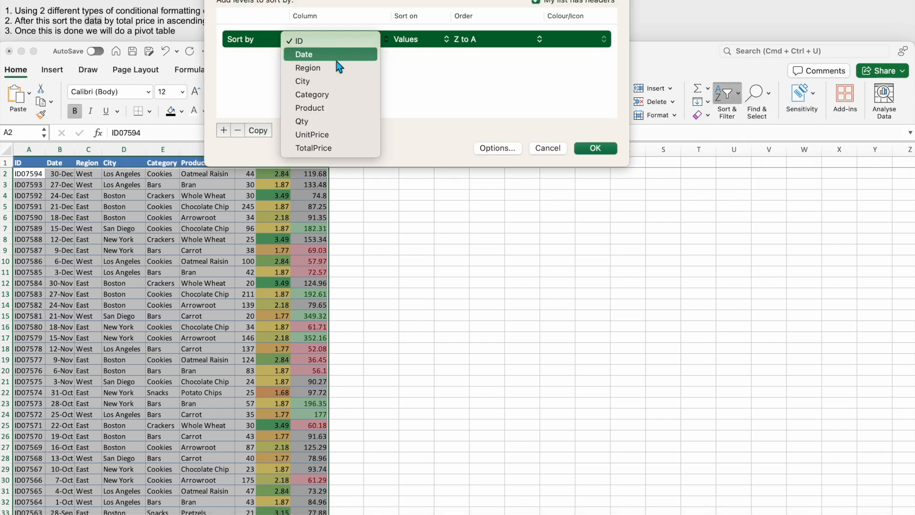
click(312, 148)
click(476, 40)
click(490, 53)
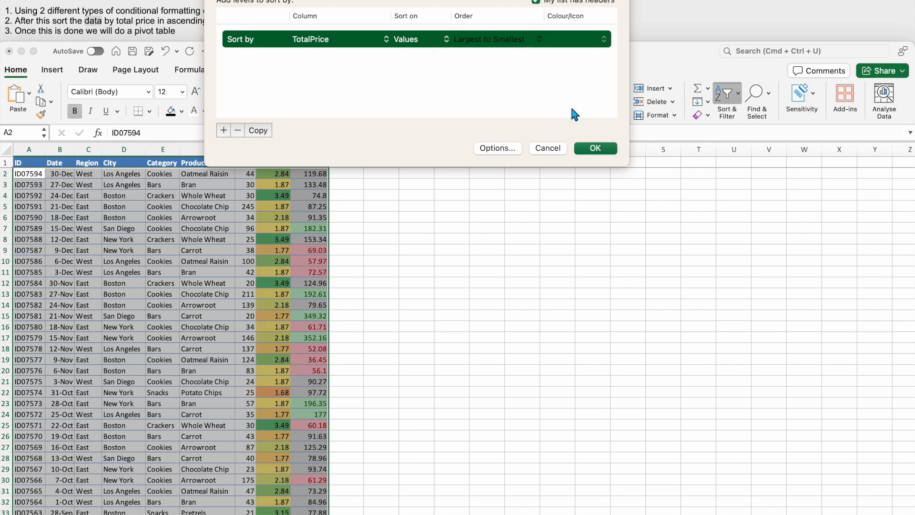
click(595, 147)
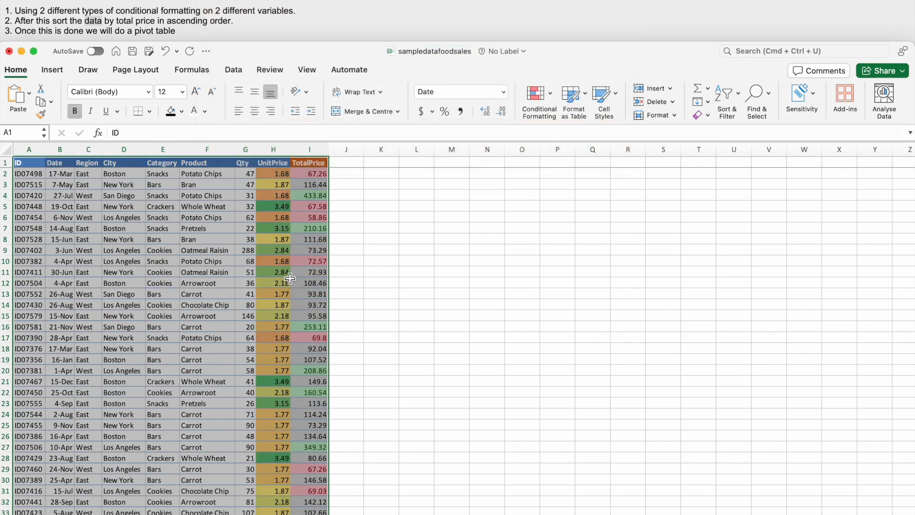
click(376, 227)
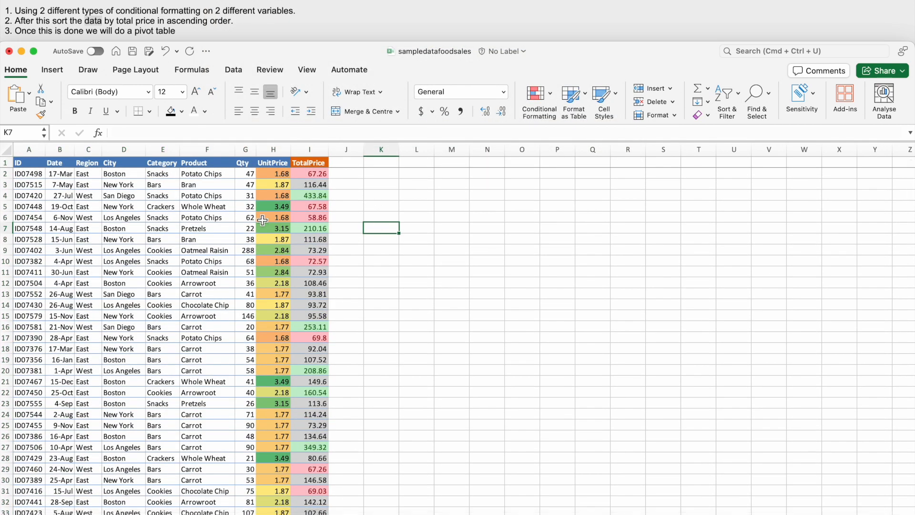
click(310, 177)
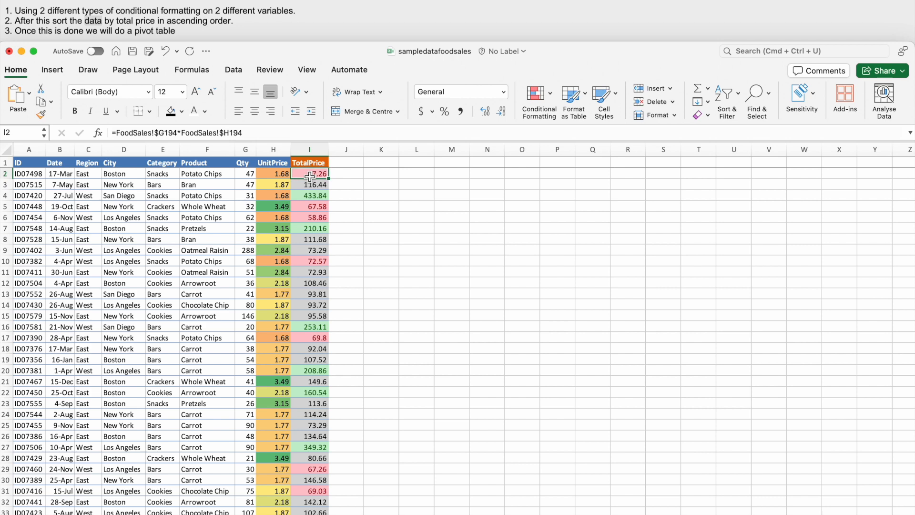
key(super+shift+Down)
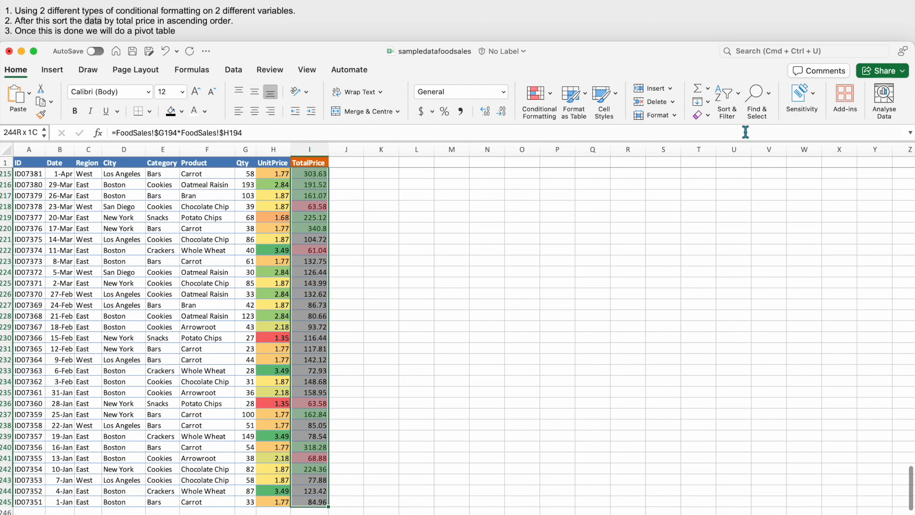
click(727, 95)
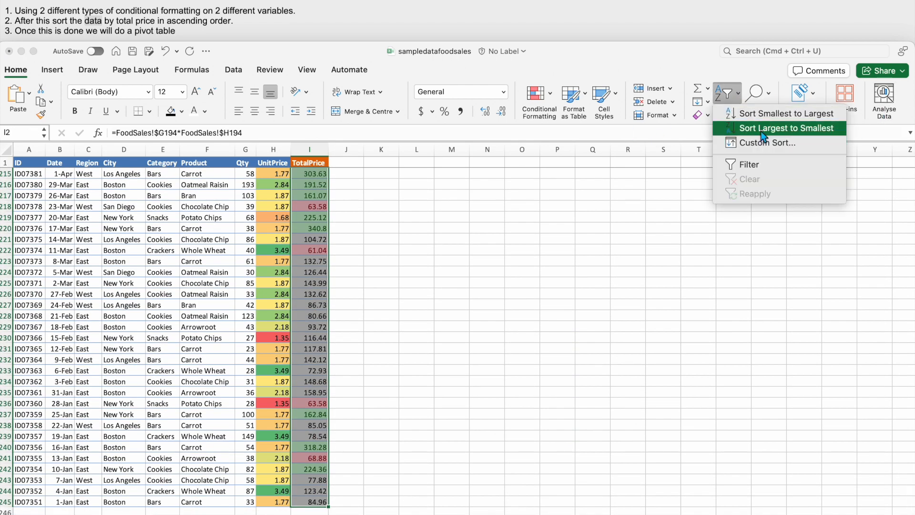
click(761, 129)
click(480, 192)
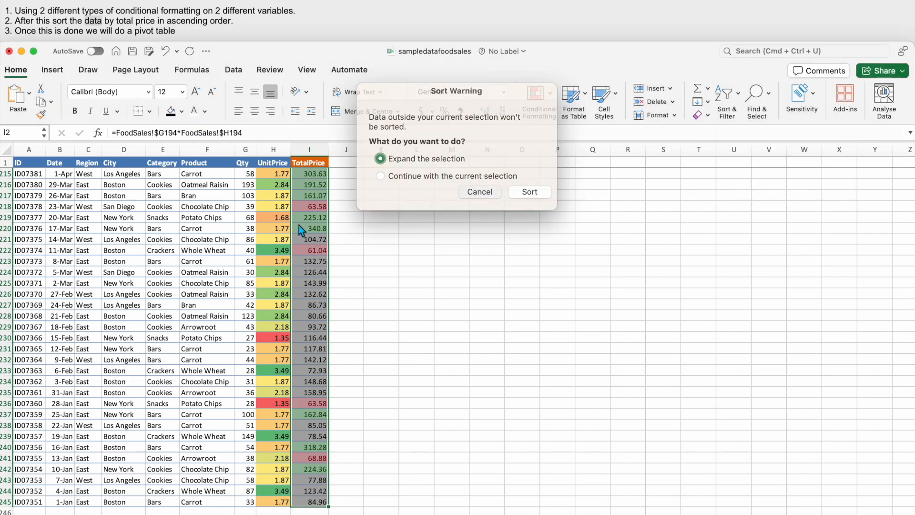
scroll(347, 270, up, 20)
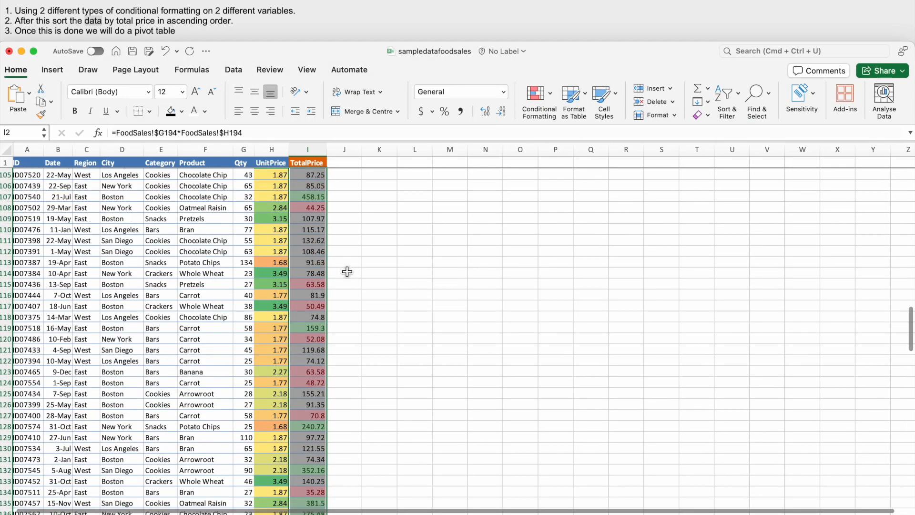
click(349, 272)
scroll(349, 272, up, 20)
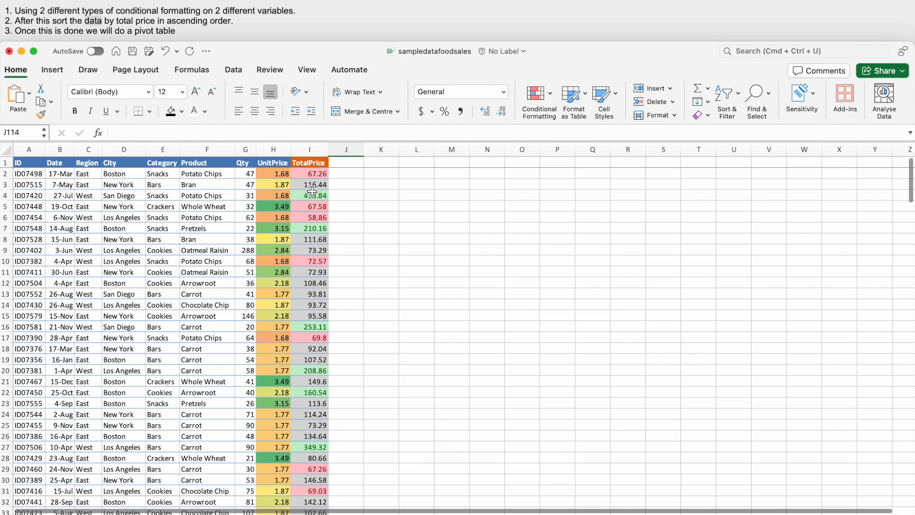
click(313, 175)
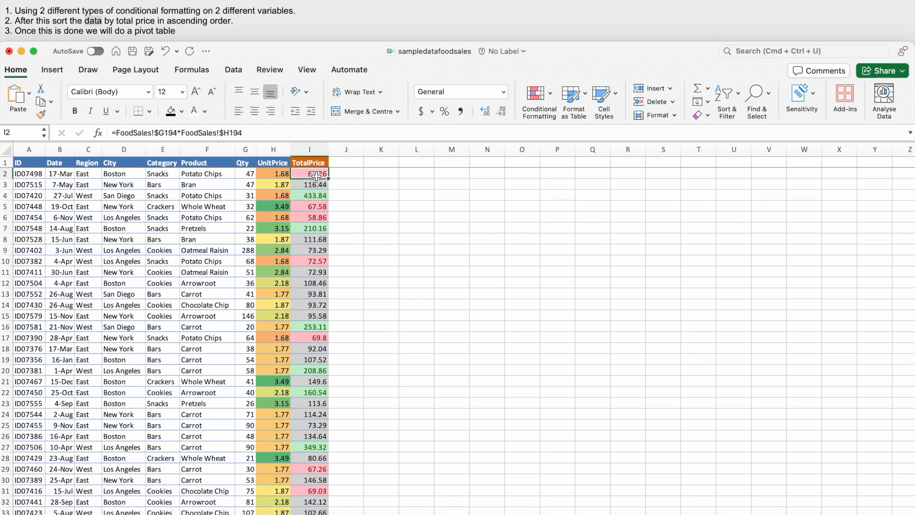
key(super+shift+Down)
click(736, 108)
click(750, 144)
click(528, 192)
click(488, 40)
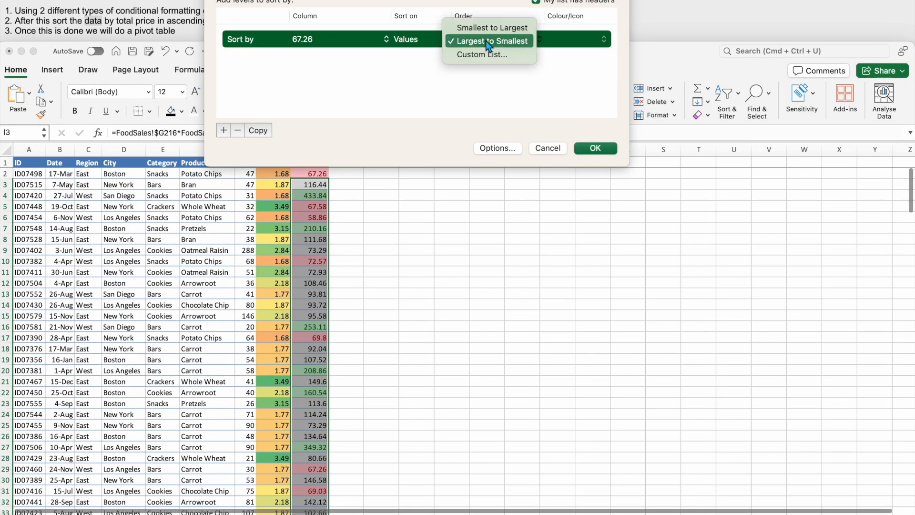
click(319, 44)
click(308, 39)
click(533, 143)
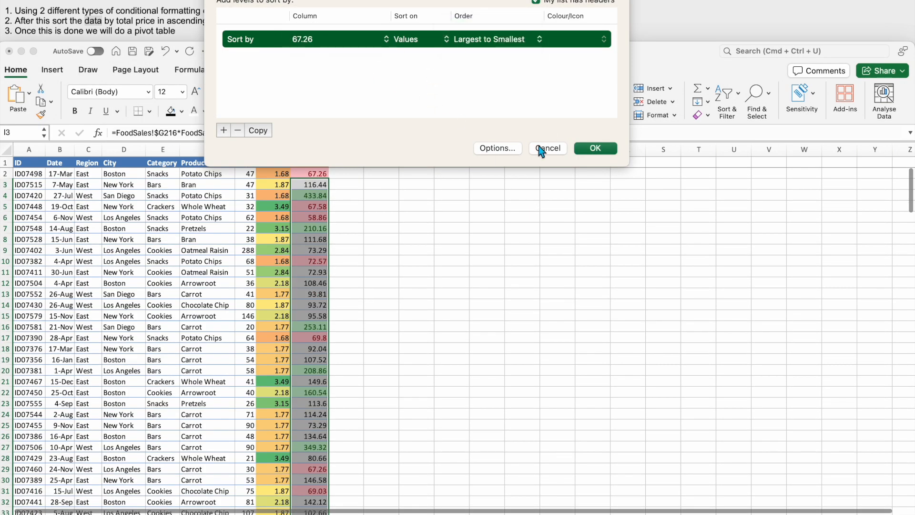
click(540, 146)
- Custom sort the TotalPrice column, header included in the selection, by values from largest to smallest, continuing with the current selection only
click(322, 164)
key(super+shift+Down)
click(729, 103)
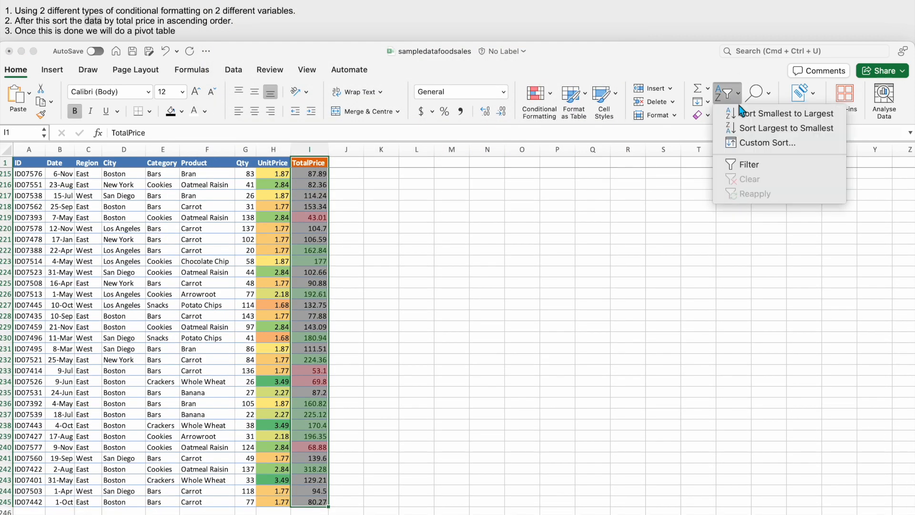
click(745, 143)
click(380, 176)
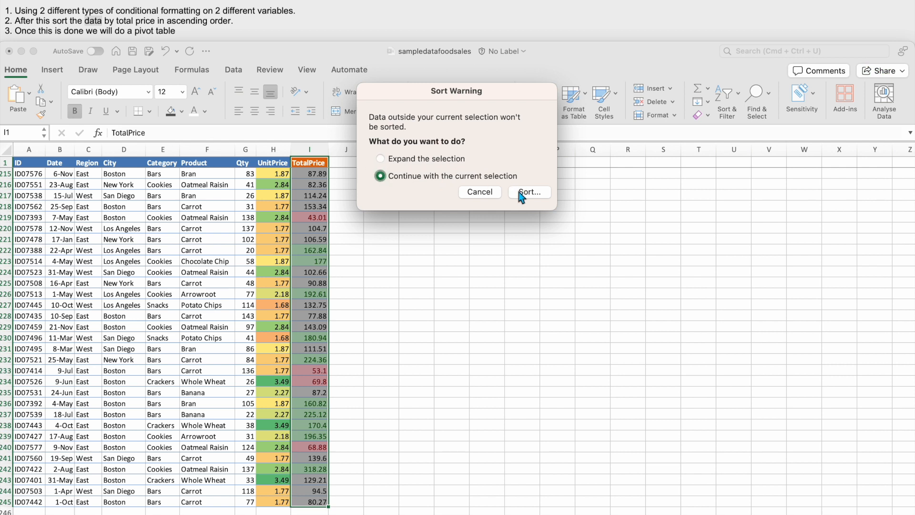
click(529, 191)
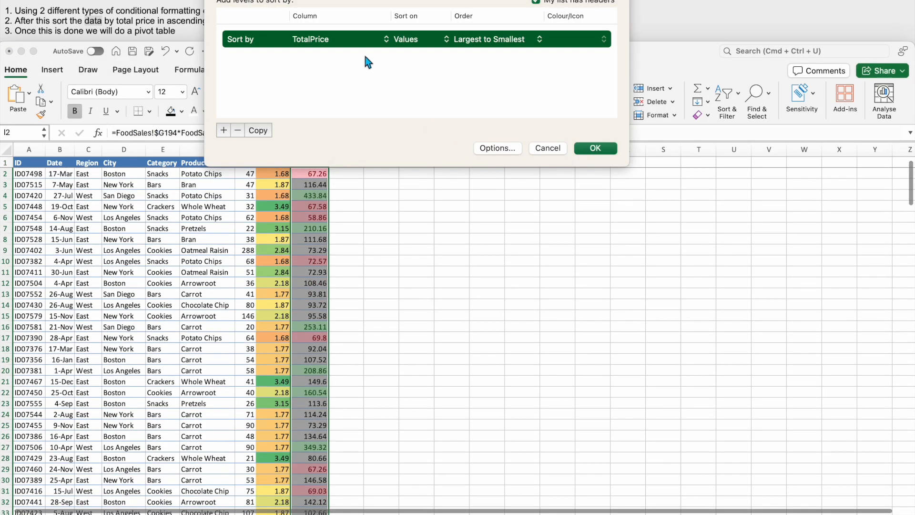
click(585, 147)
click(353, 248)
- Examine the sorted TotalPrice column for its largest-to-smallest order and colour bands, and check the task notes
scroll(325, 344, down, 4)
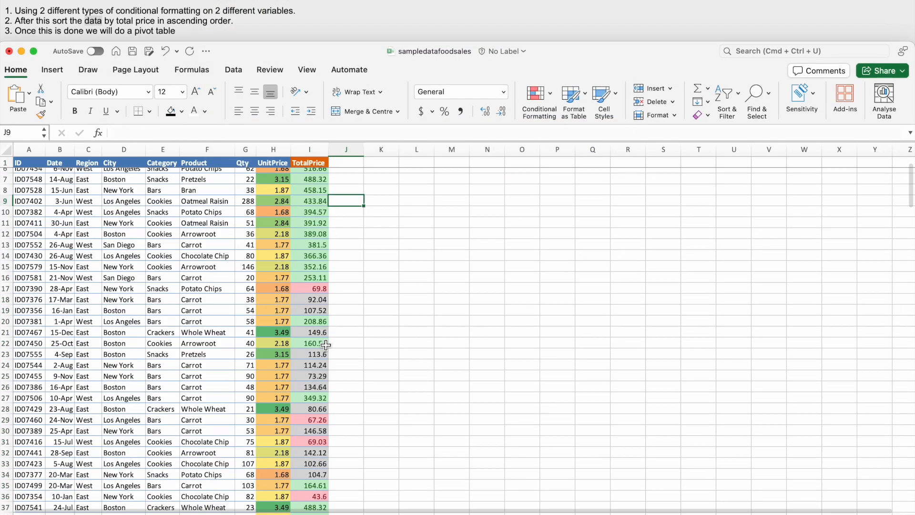
scroll(325, 345, up, 3)
scroll(325, 345, down, 10)
scroll(326, 345, up, 10)
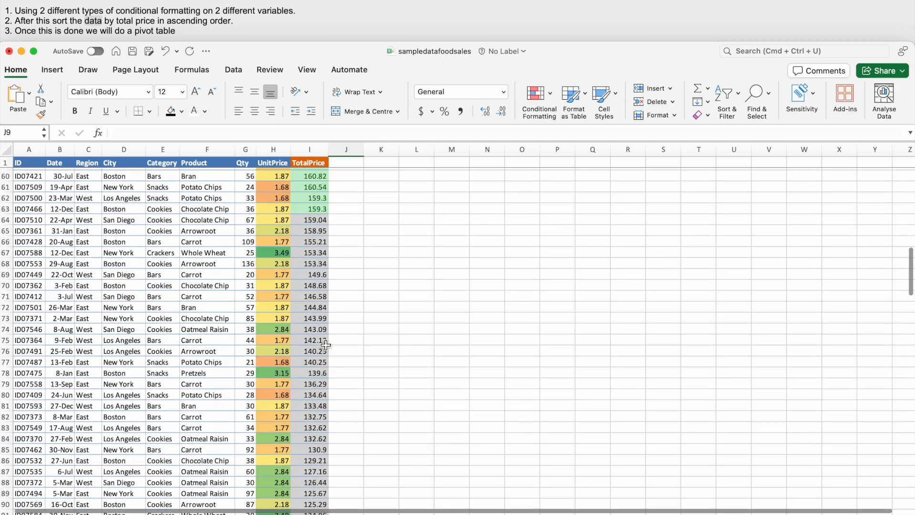
scroll(325, 345, down, 5)
scroll(326, 344, down, 15)
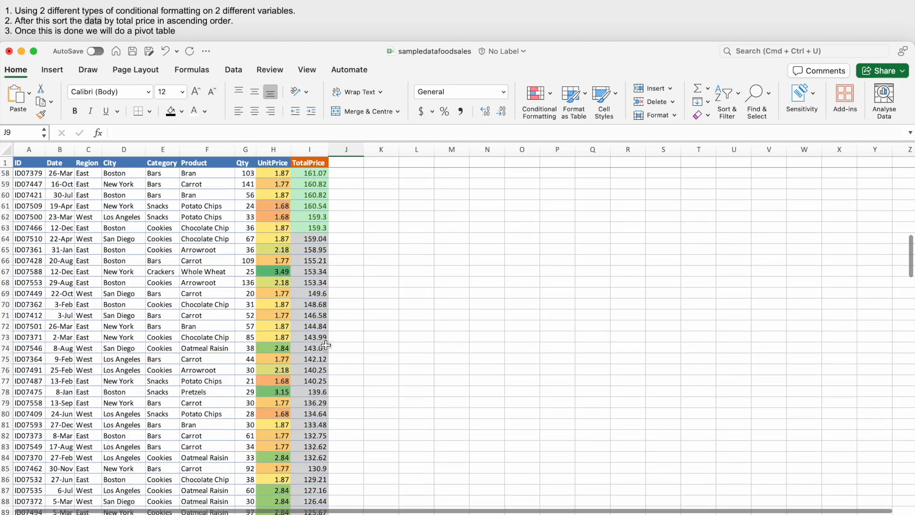
scroll(326, 350, down, 12)
scroll(325, 350, up, 20)
scroll(249, 259, up, 3)
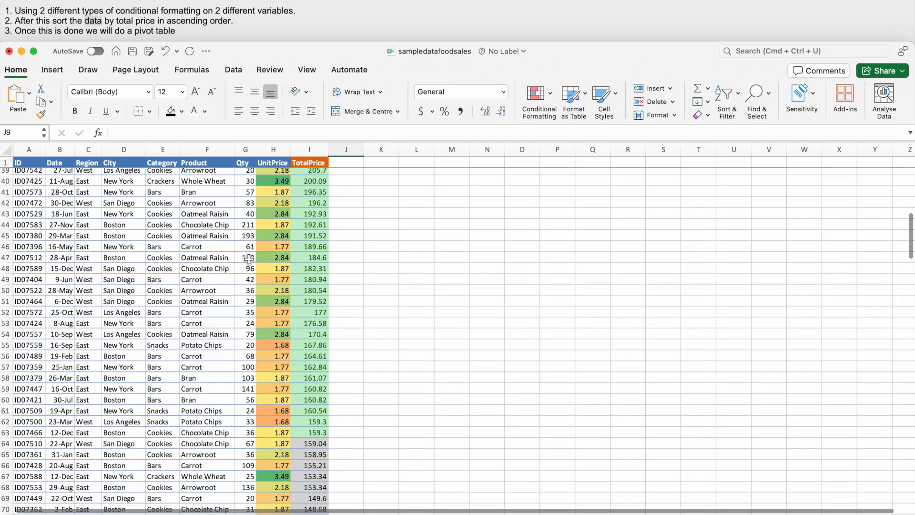
click(101, 25)
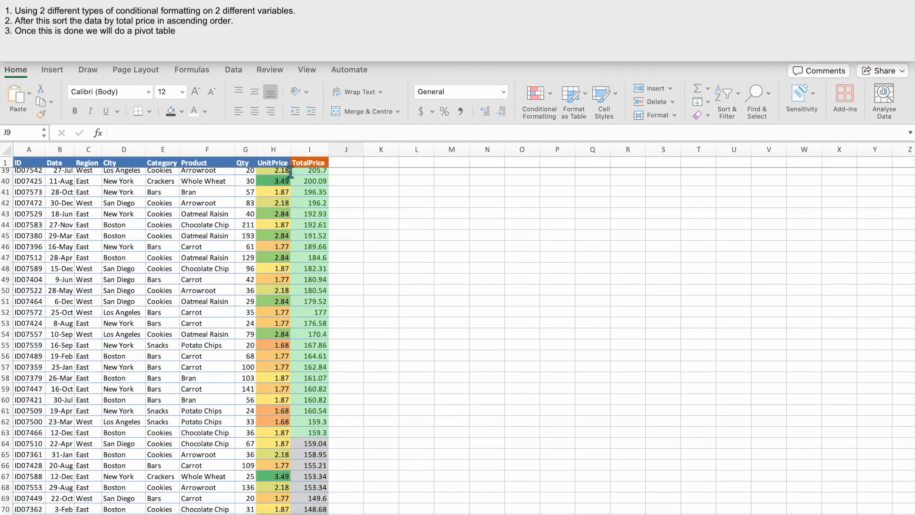
click(363, 236)
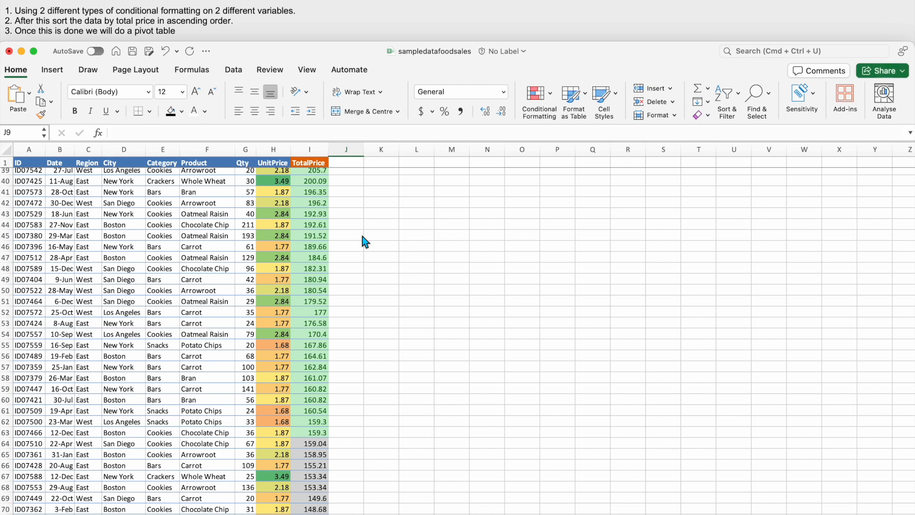
scroll(365, 242, up, 15)
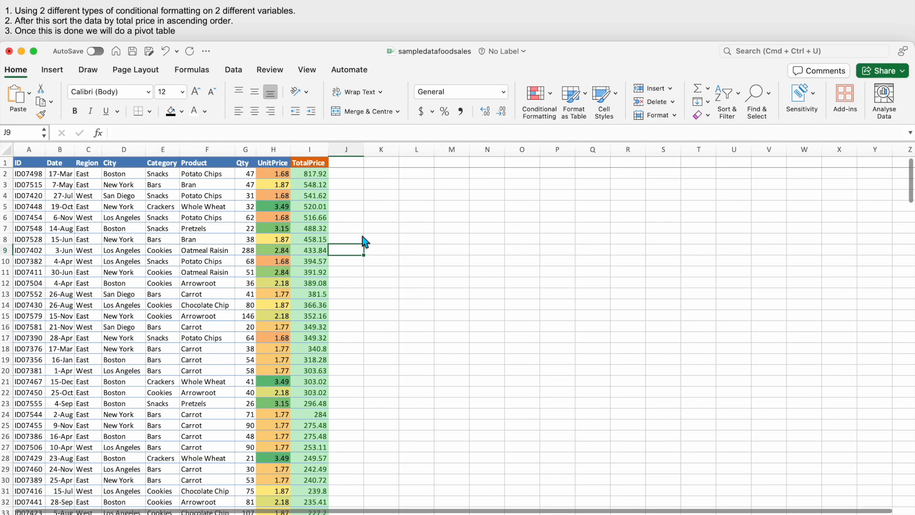
- Create a pivot table from the whole food sales table A1:I245, placed on the existing worksheet at cell M217
click(35, 163)
key(super+shift+Right)
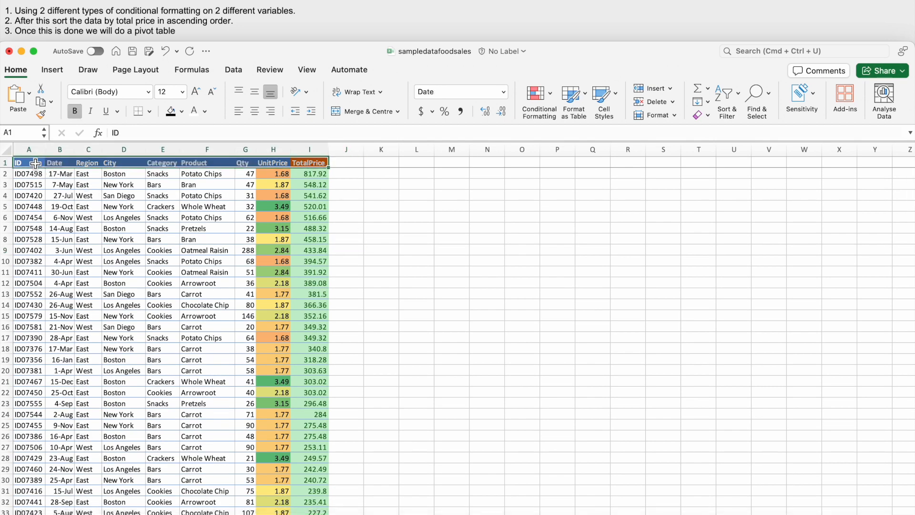
key(super+shift+Down)
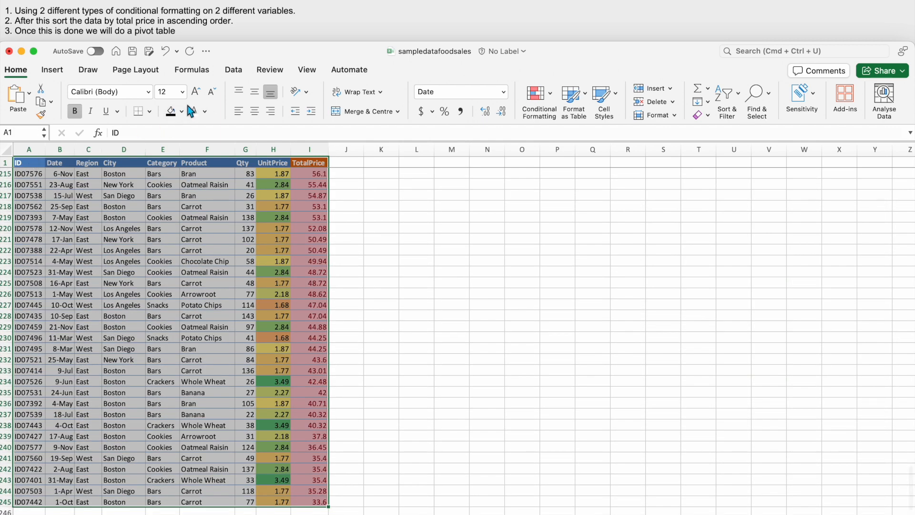
click(54, 70)
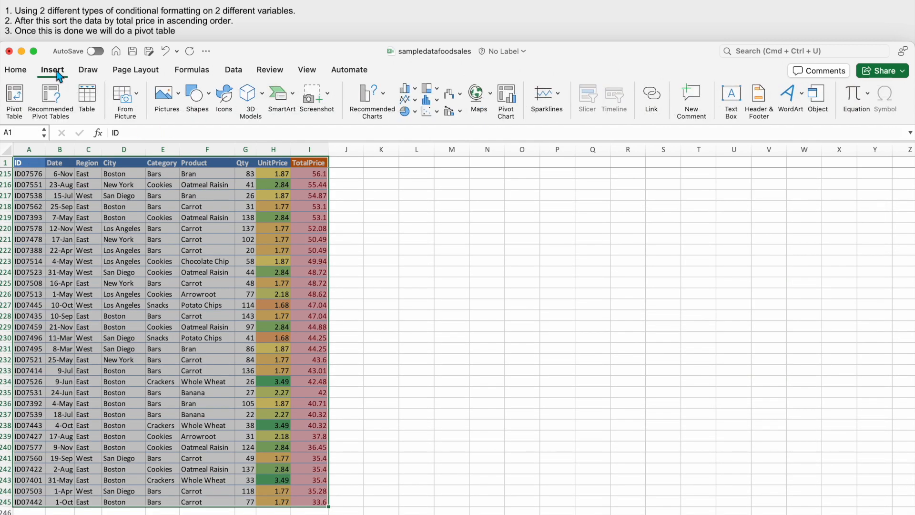
click(18, 98)
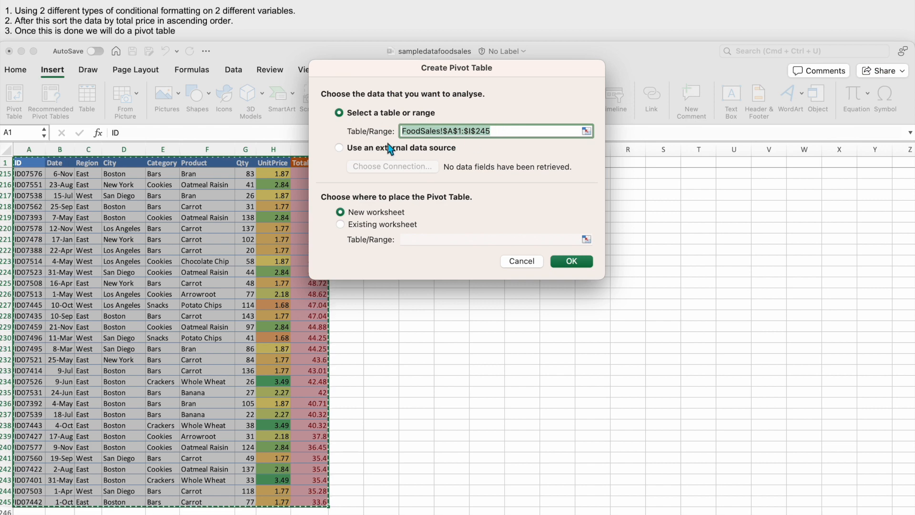
click(340, 225)
drag(499, 69, 257, 117)
click(461, 194)
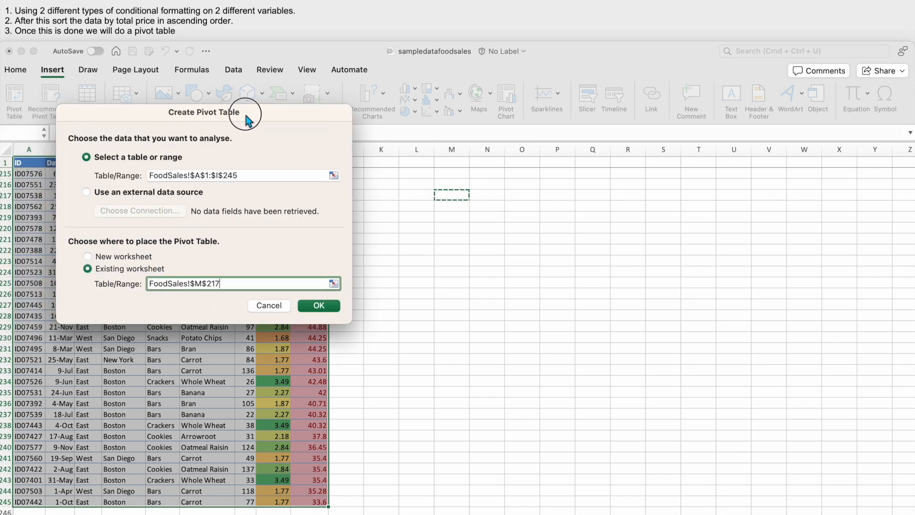
drag(150, 115, 293, 117)
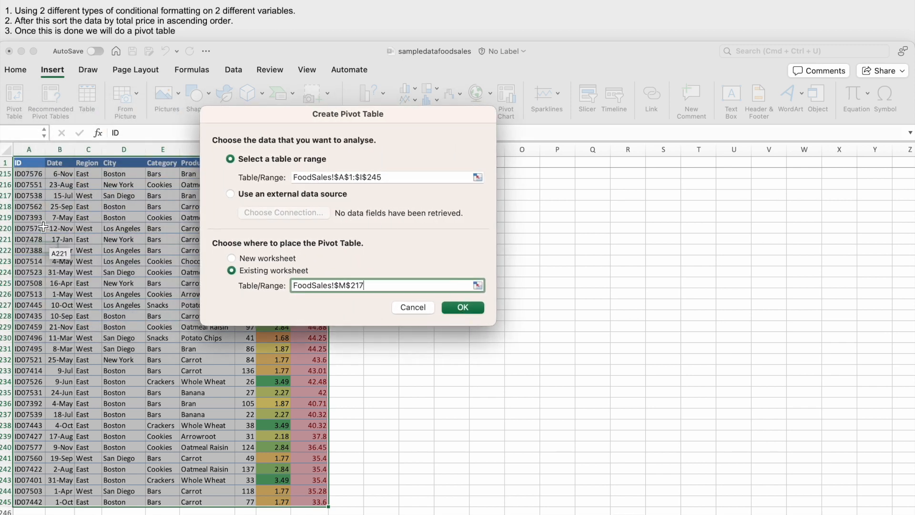
click(464, 309)
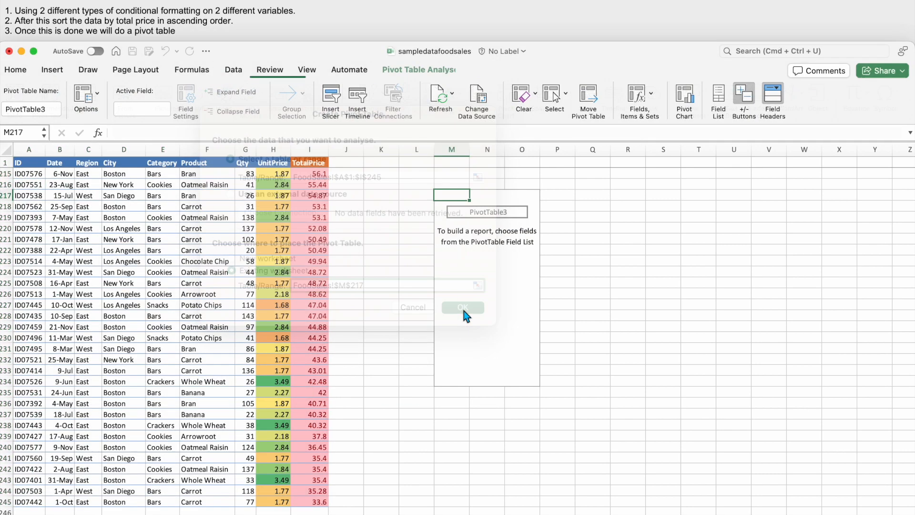
- Add Region and then City as row fields of the pivot table
scroll(594, 256, right, 3)
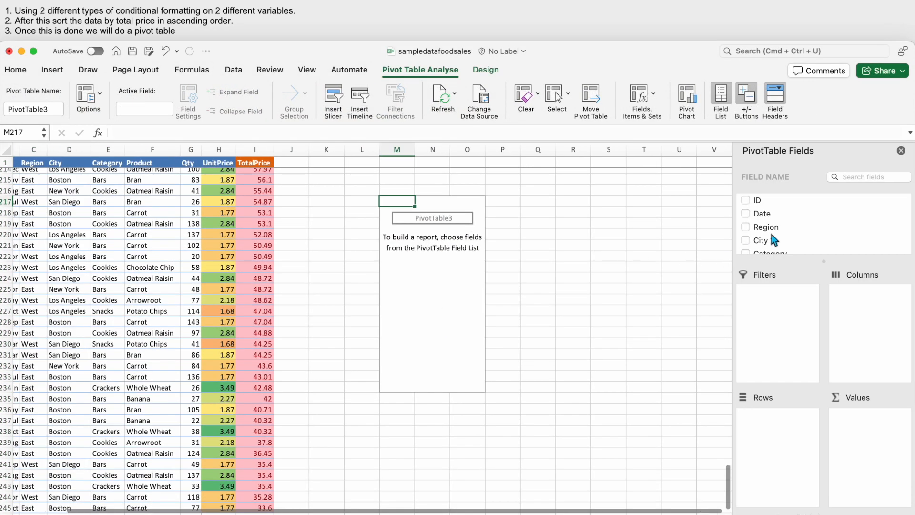
scroll(763, 231, down, 2)
scroll(768, 234, up, 2)
drag(768, 226, 773, 450)
drag(761, 246, 786, 410)
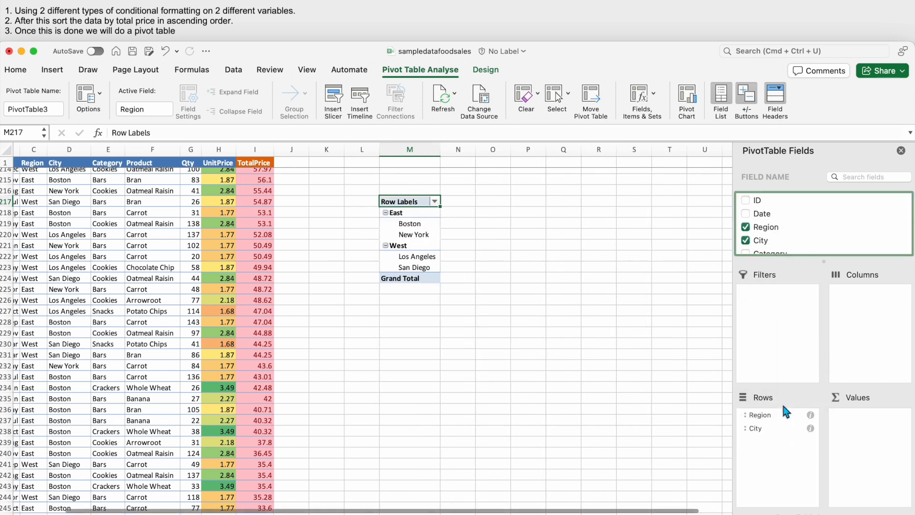
- Add Product, Qty, UnitPrice and TotalPrice to the pivot table's values, in that order
scroll(773, 242, down, 3)
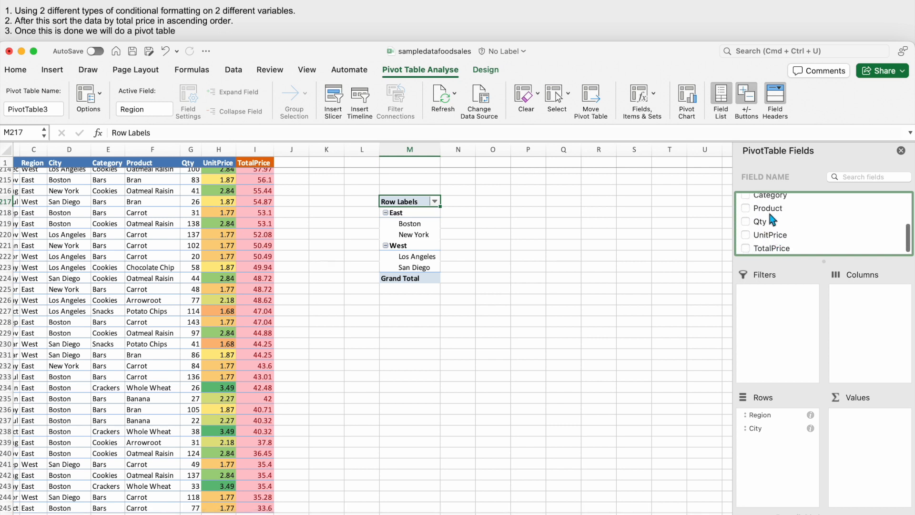
drag(764, 226, 865, 415)
drag(768, 234, 866, 429)
drag(772, 215, 857, 413)
drag(765, 250, 868, 470)
- Add Category below City in the pivot table's row fields, and place Date above Region
scroll(767, 236, up, 3)
drag(768, 227, 782, 433)
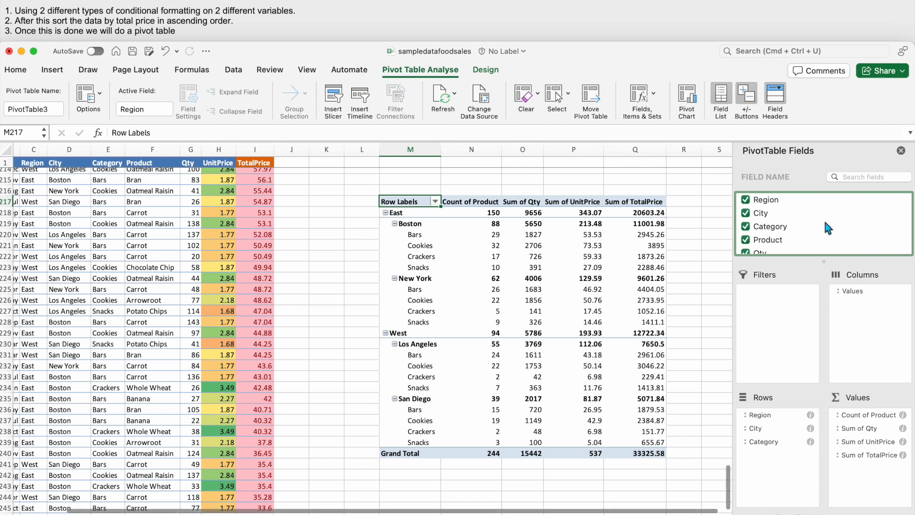
scroll(784, 227, up, 2)
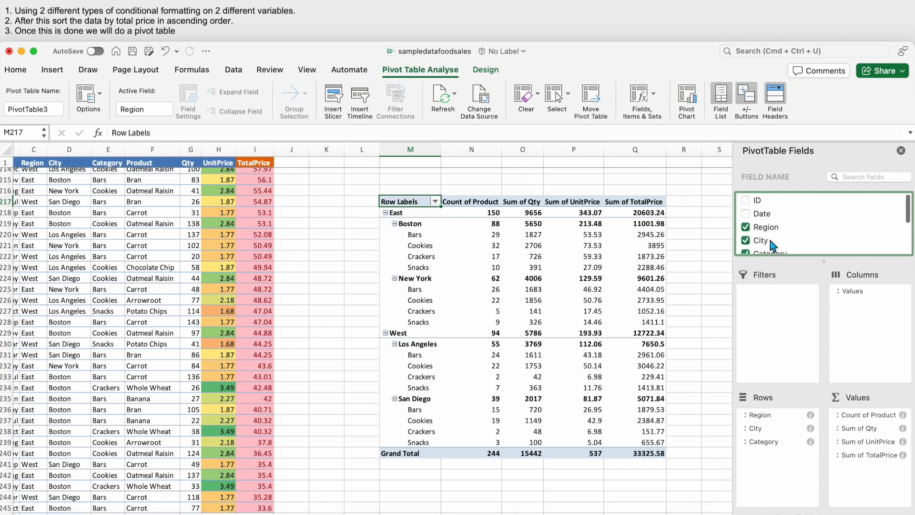
drag(760, 215, 761, 415)
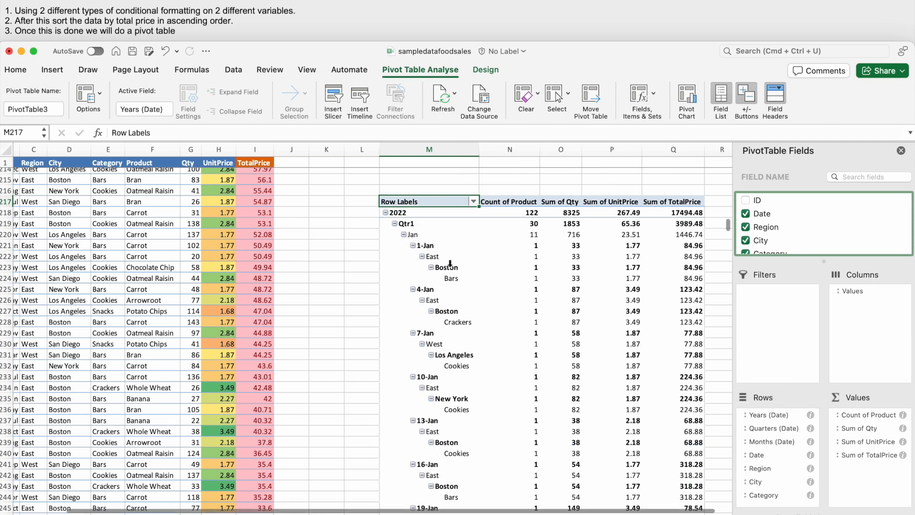
- Collapse the 2022 and 2023 groups in the pivot table, including Qtr1 and Qtr2 of 2023
click(385, 212)
click(385, 224)
click(385, 224)
click(394, 234)
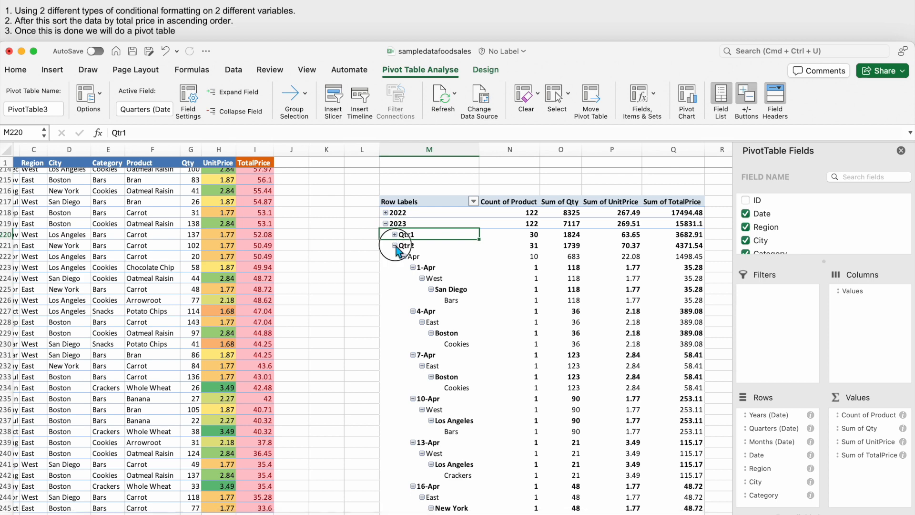
click(394, 245)
click(385, 224)
scroll(551, 279, up, 4)
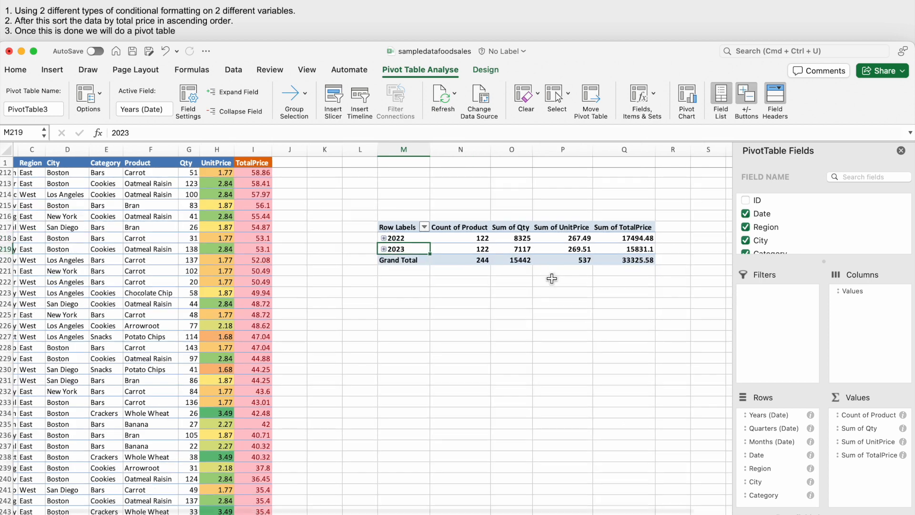
- Set City and Product as report filters of the pivot table
scroll(793, 229, down, 1)
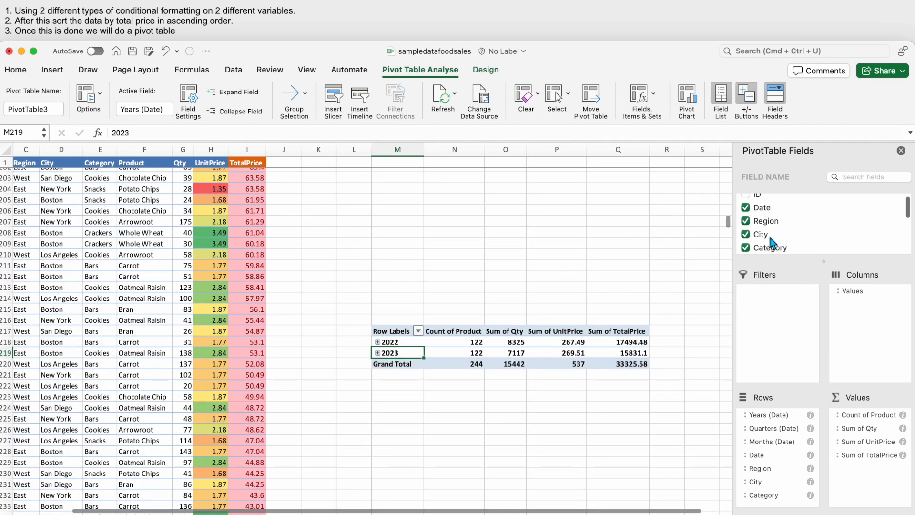
drag(768, 229, 767, 287)
scroll(772, 235, down, 3)
drag(768, 201, 777, 300)
- Filter the pivot table's Product field to show only Banana
click(479, 309)
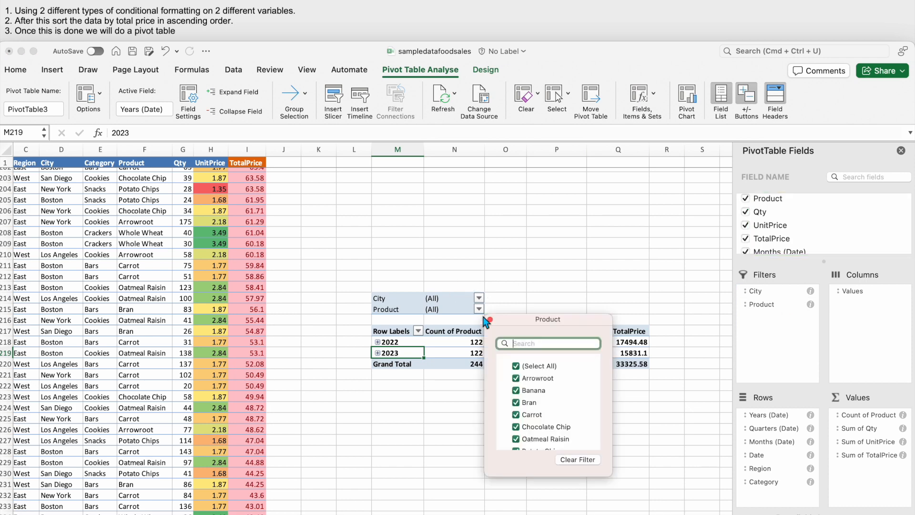
click(518, 368)
click(521, 393)
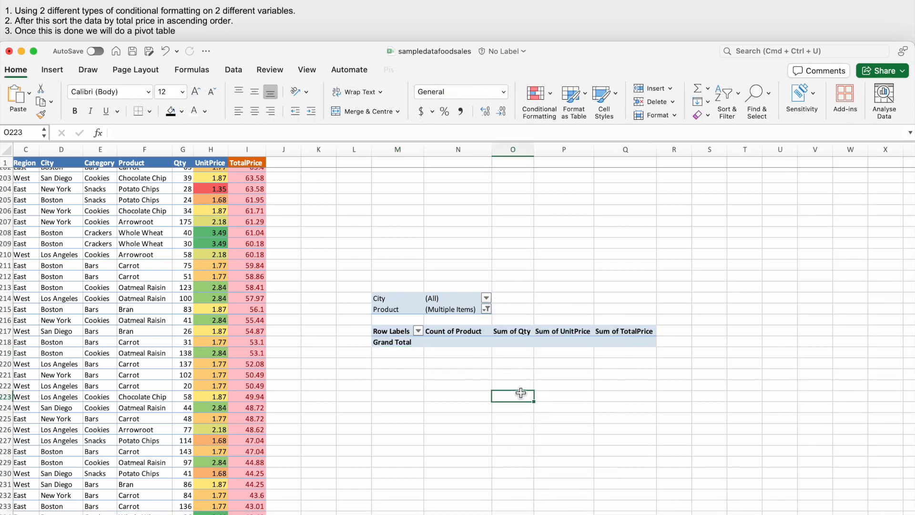
click(486, 309)
click(523, 391)
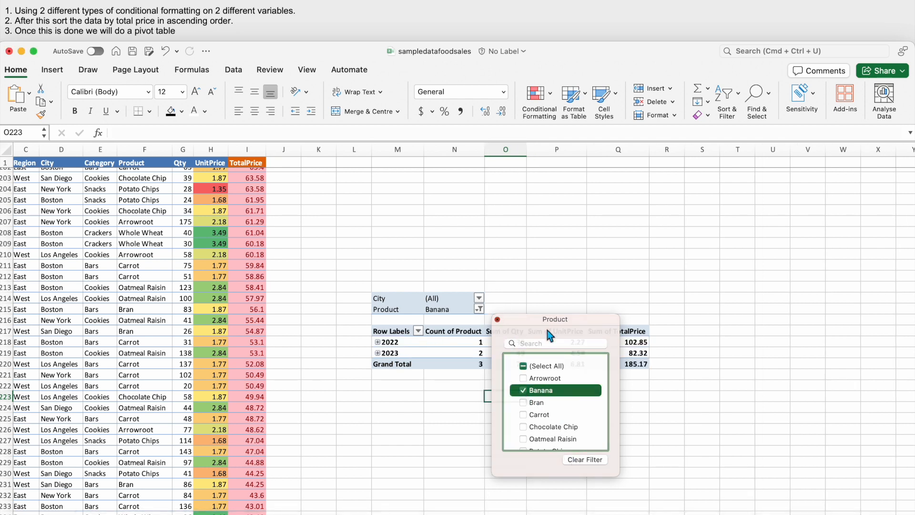
click(479, 310)
click(479, 309)
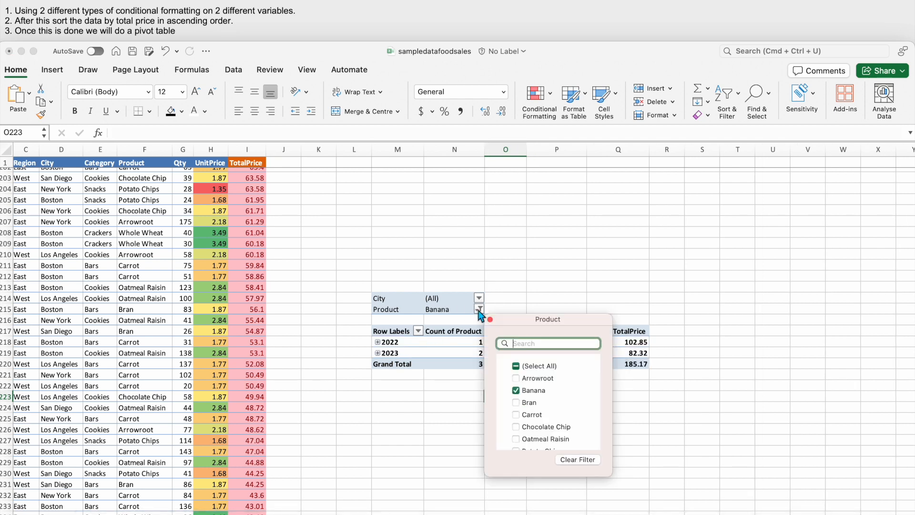
- Select the pivot table's Count of Product header and look through the available pivot fields
click(447, 330)
click(446, 329)
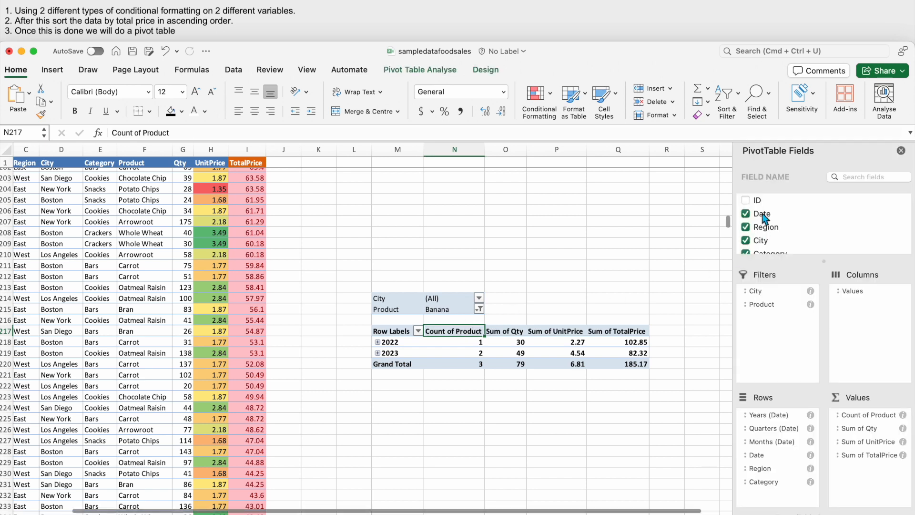
scroll(749, 231, down, 5)
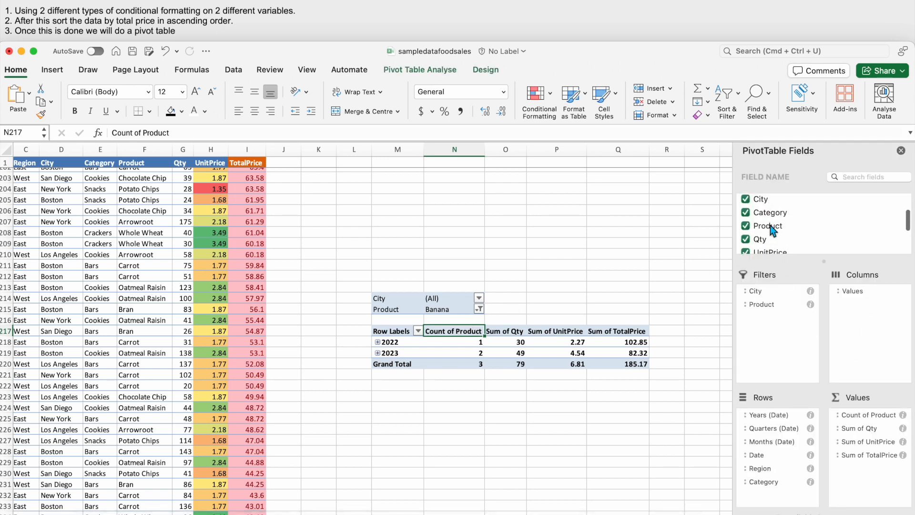